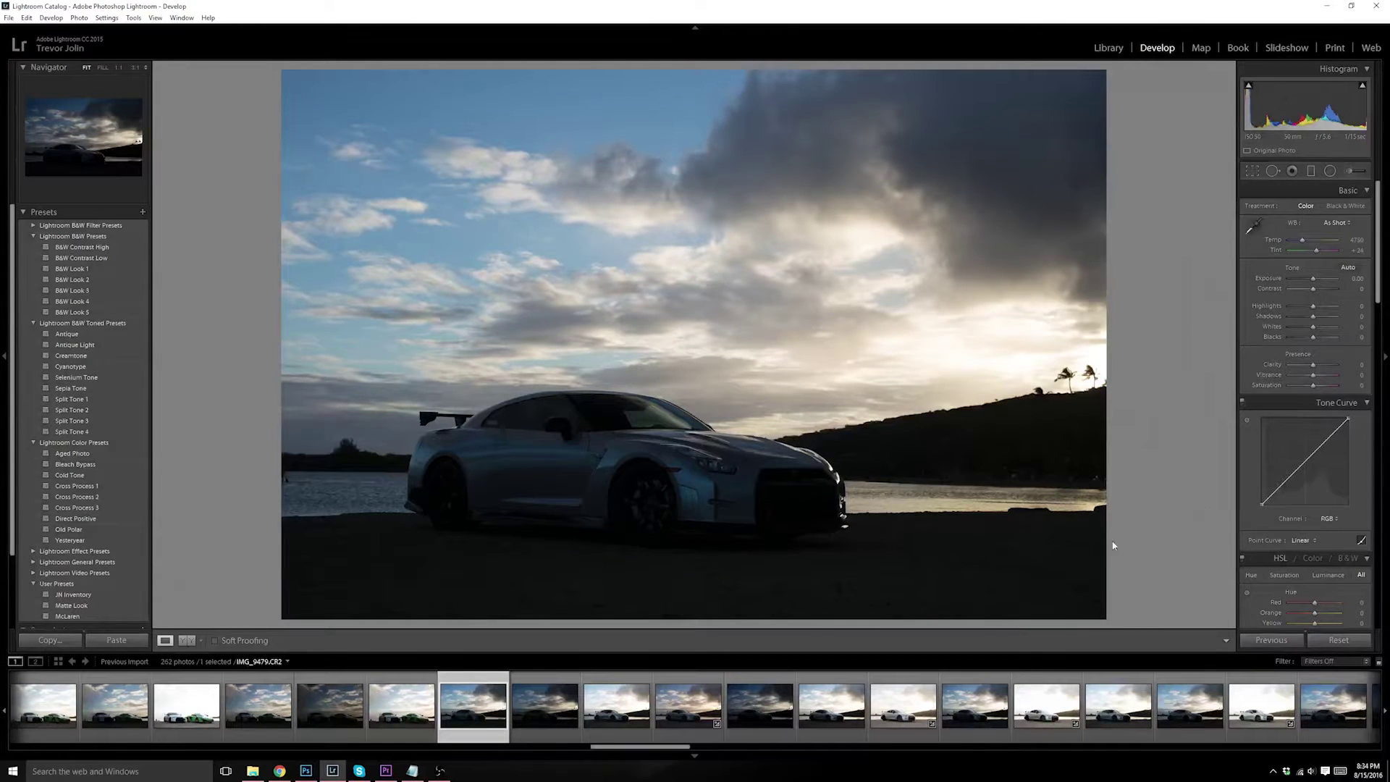
# - Compare the bracketed car exposures and review the develop settings of the bright frames such as IMG_9481 and IMG_9486
pyautogui.press('Right')
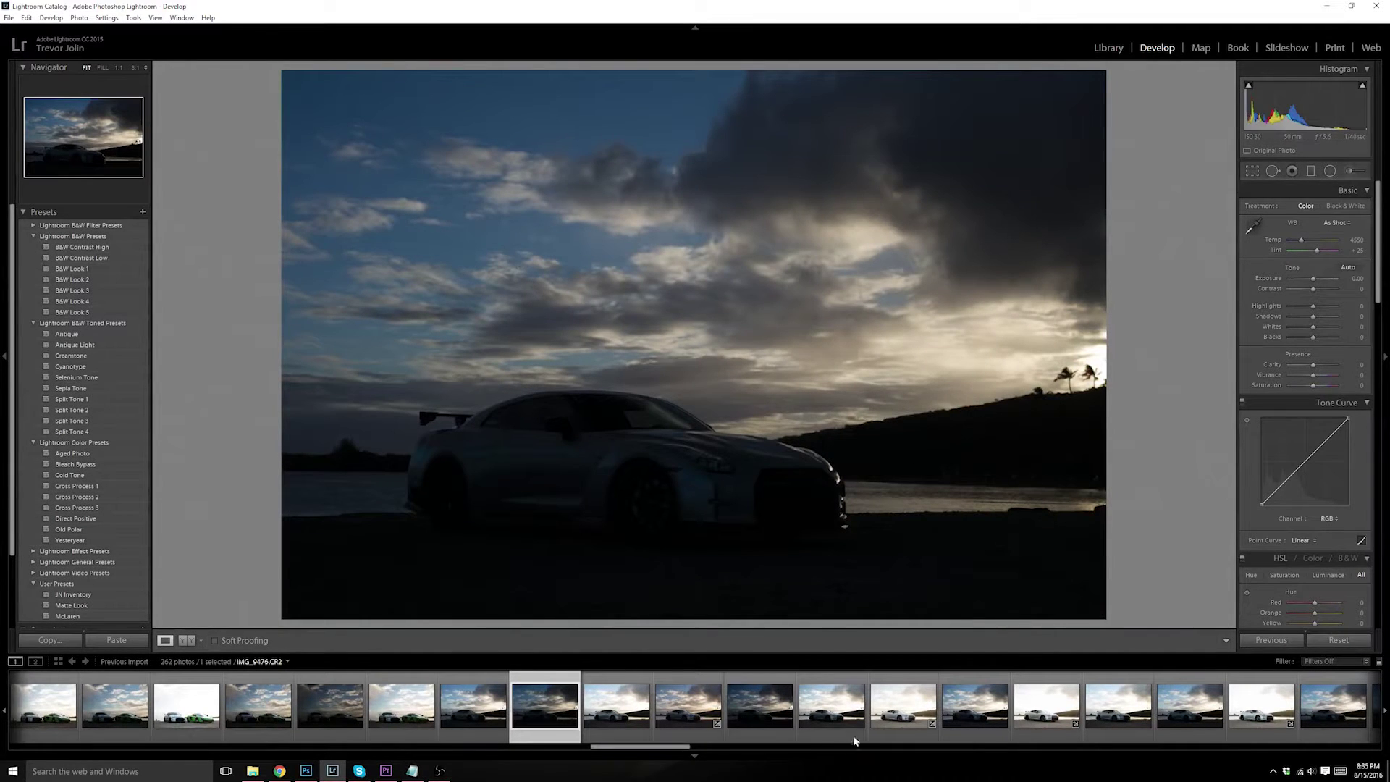
pyautogui.click(886, 727)
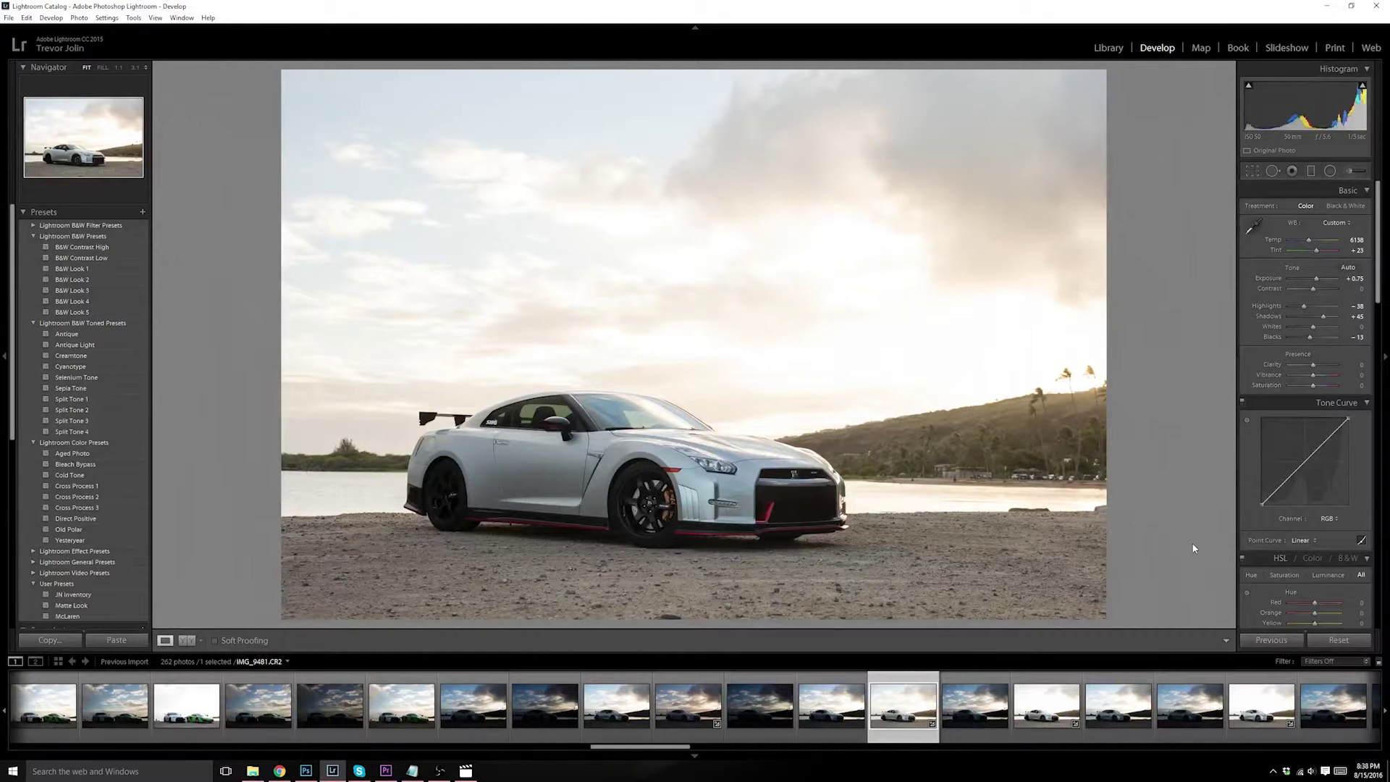
pyautogui.click(1258, 713)
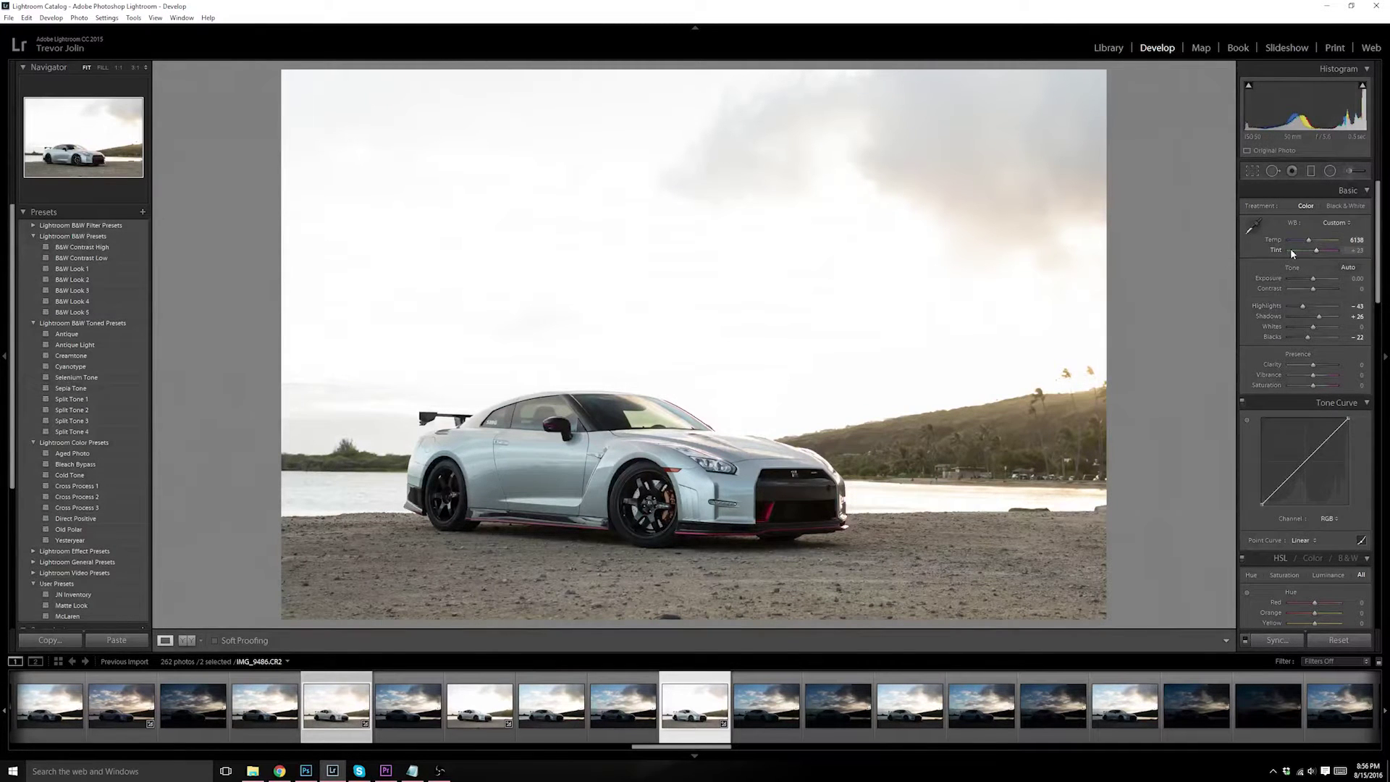
pyautogui.scroll(-10, 1253, 350)
pyautogui.scroll(-3, 1252, 350)
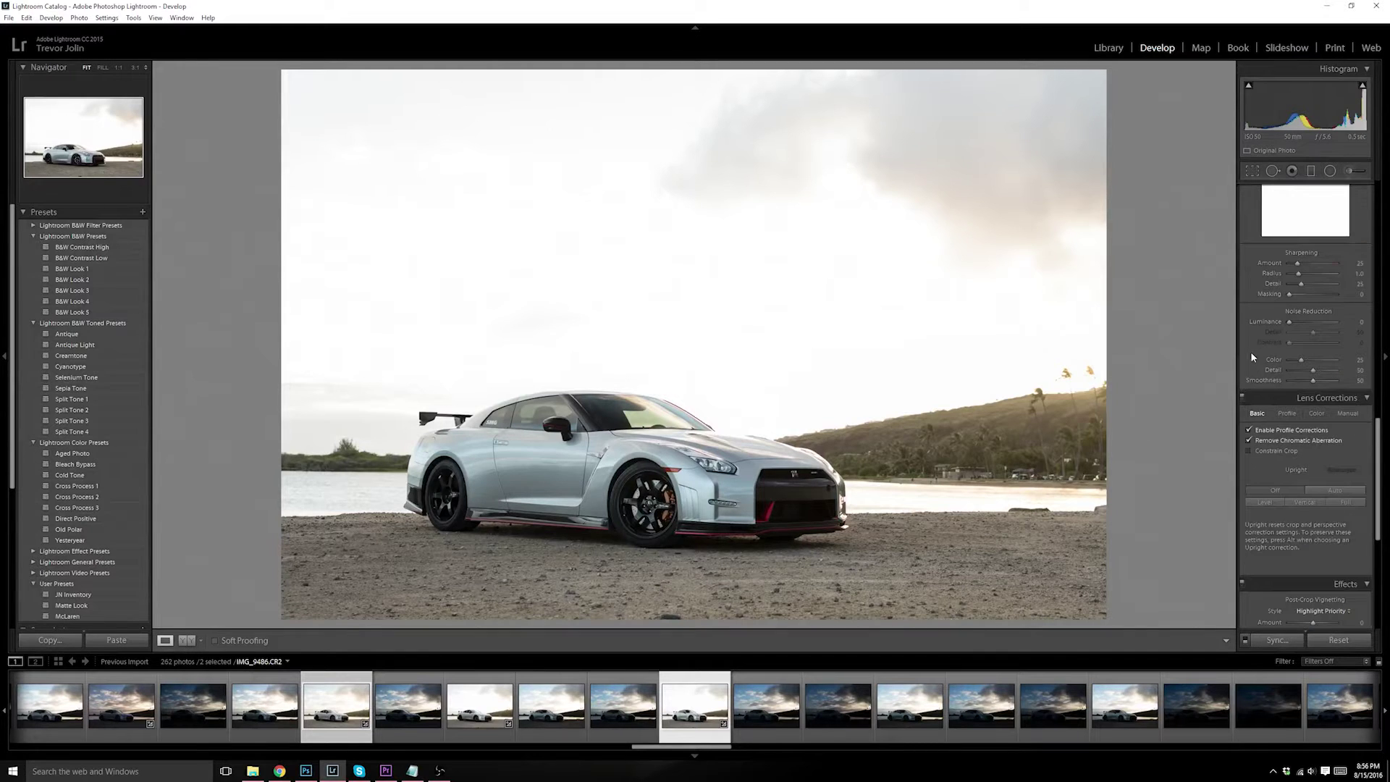
# - Open the selected exposures, including IMG_9481, IMG_9486 and the dark IMG_9478, as layers of one Photoshop document
pyautogui.click(330, 704)
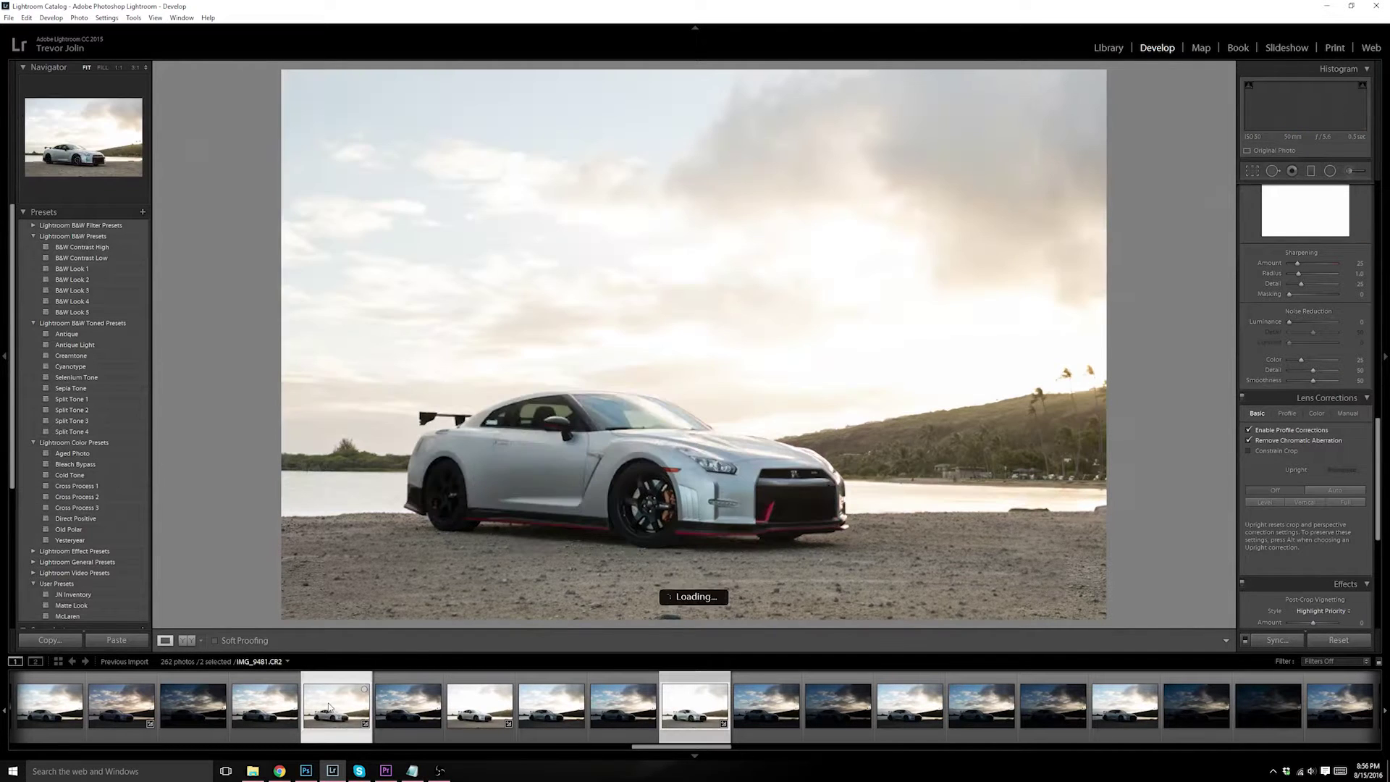
pyautogui.click(700, 717)
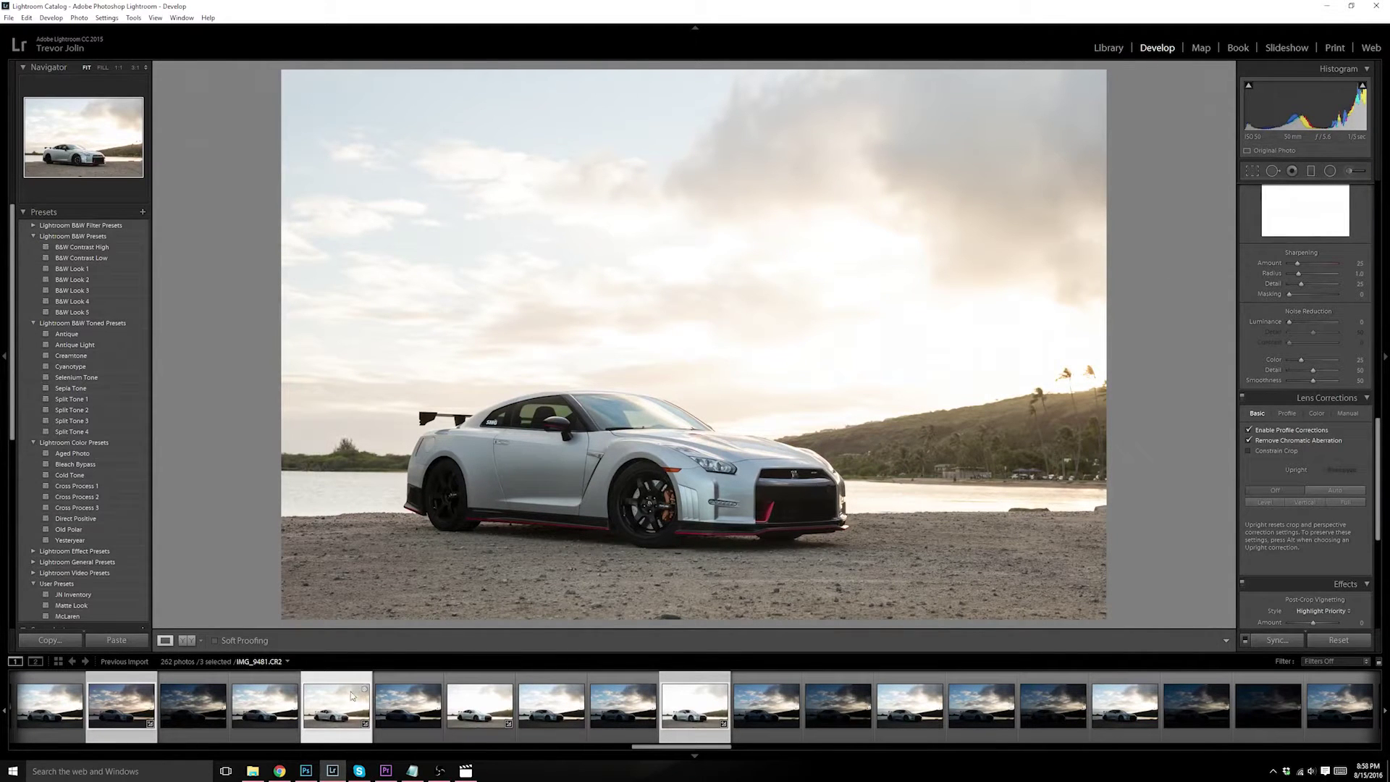
pyautogui.click(113, 701)
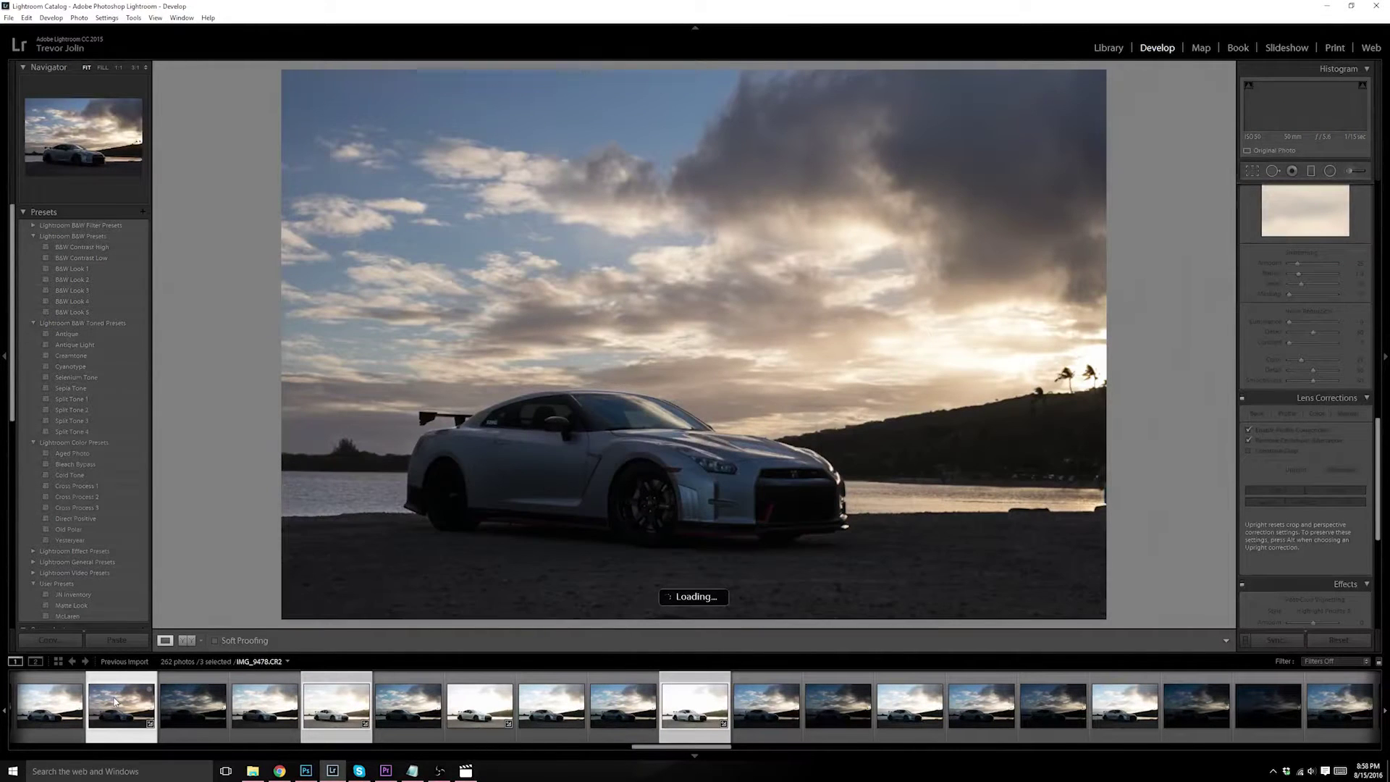
pyautogui.rightClick(114, 701)
pyautogui.moveTo(159, 454)
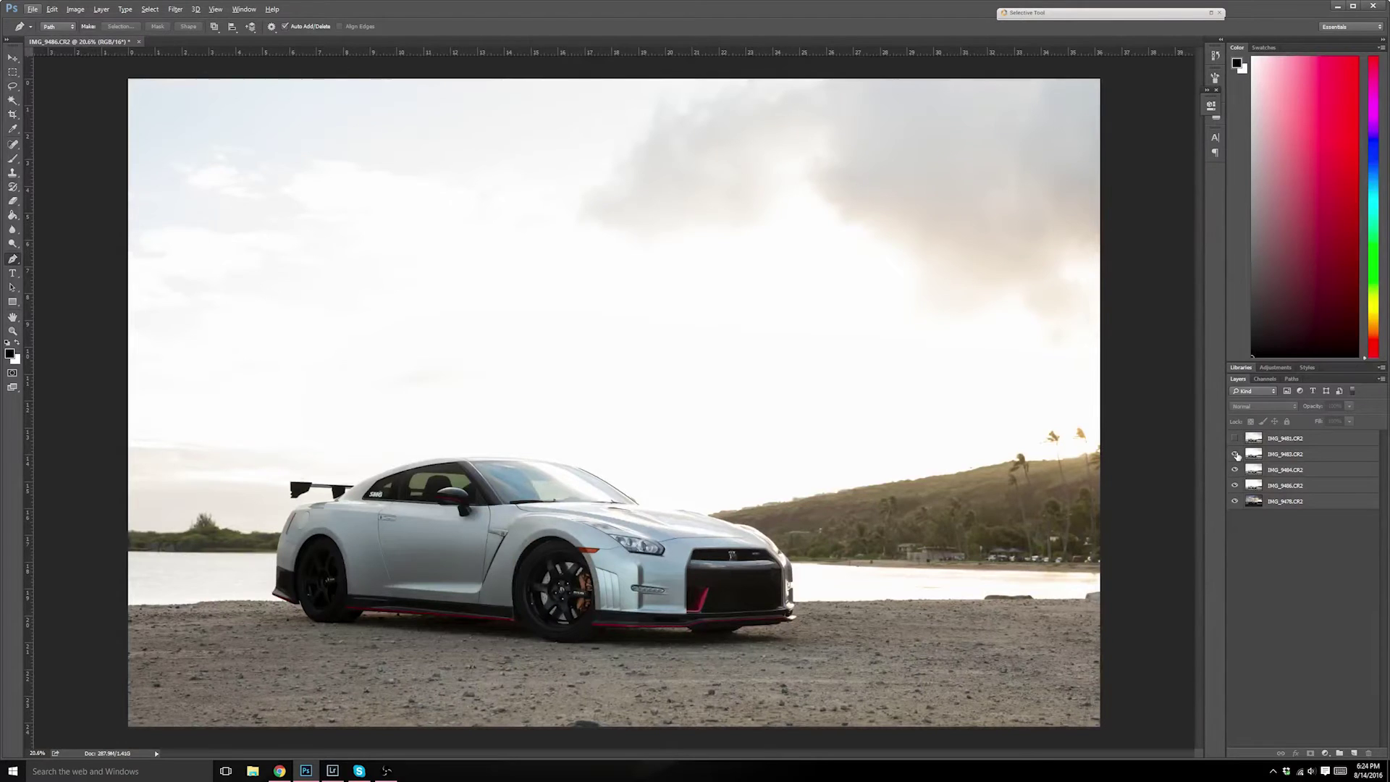
# - Compare the exposure layers, then hide IMG_9481, IMG_9483 and IMG_9486, leaving IMG_9484 visible above IMG_9478
pyautogui.click(1235, 454)
pyautogui.click(1235, 470)
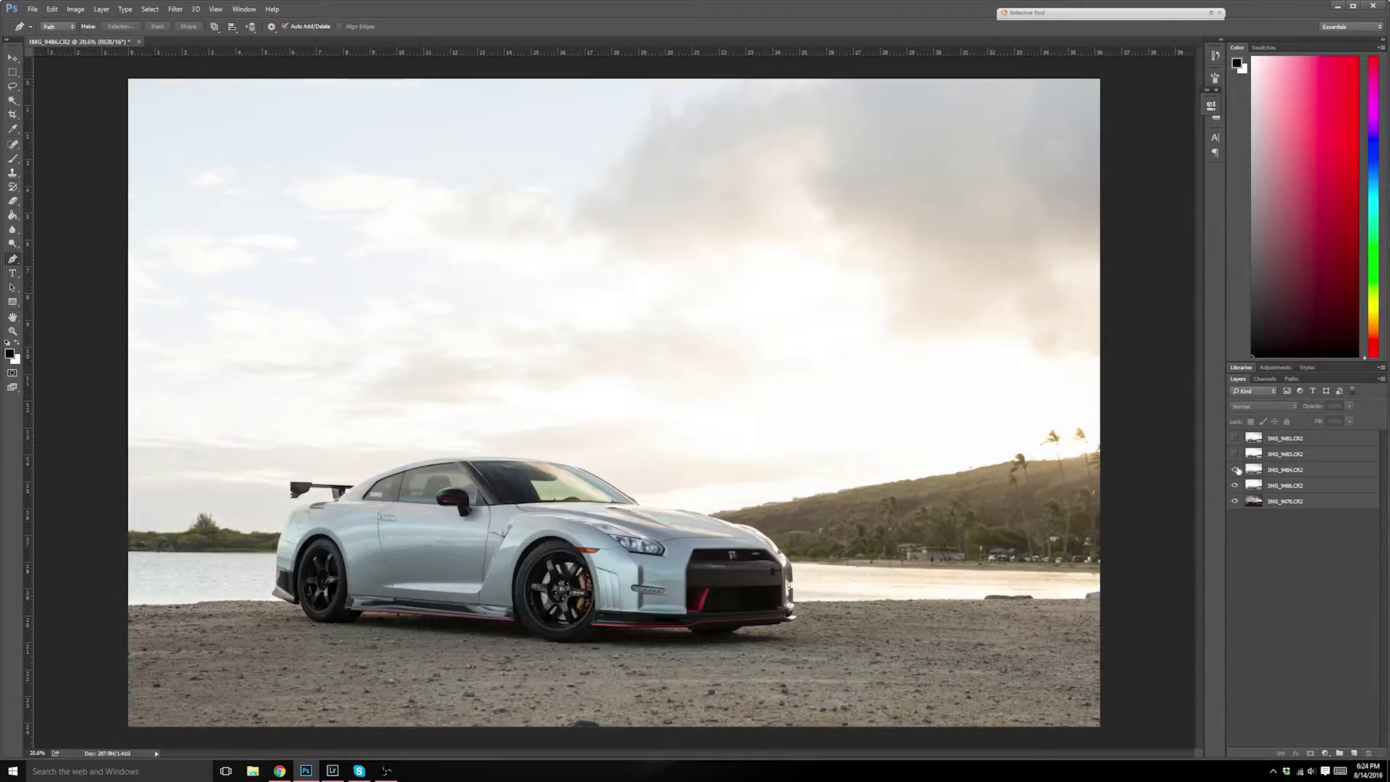
pyautogui.click(1235, 485)
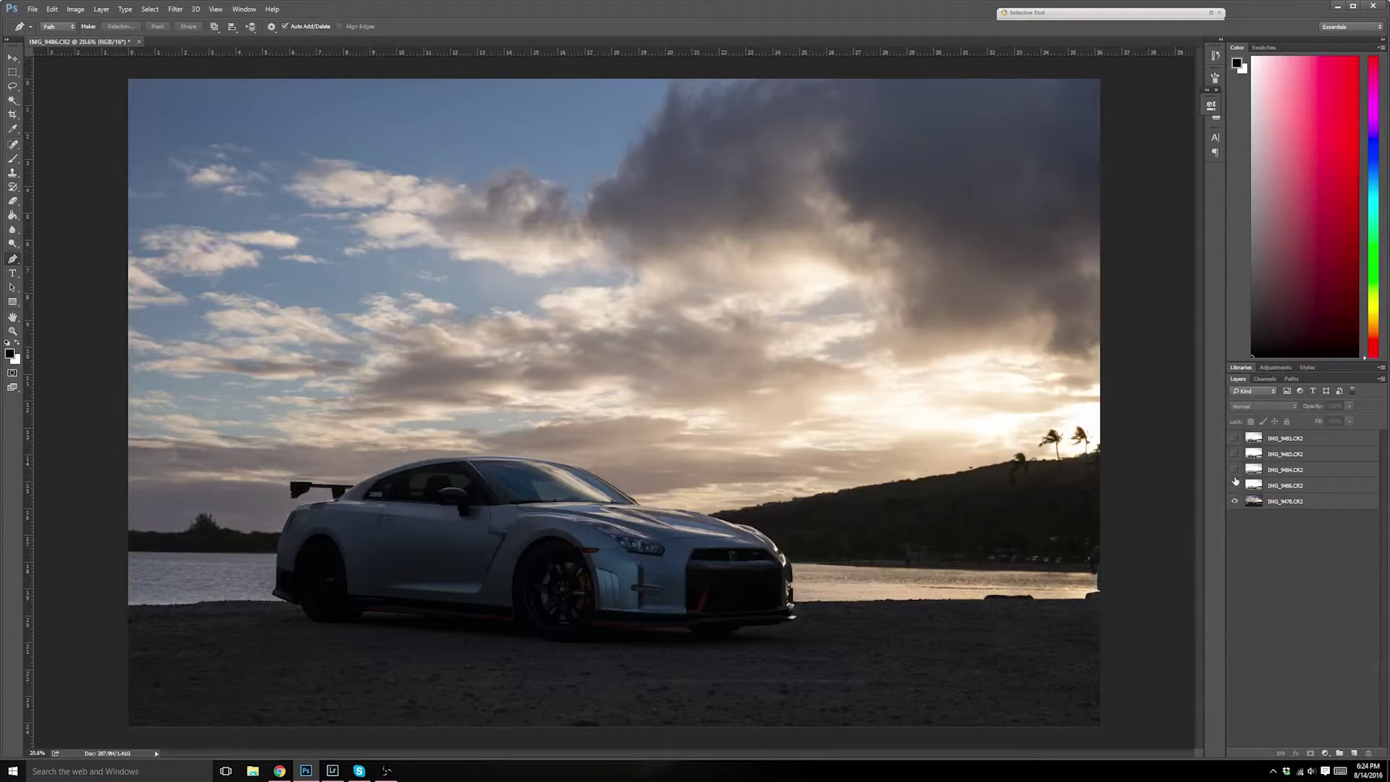
pyautogui.click(1235, 439)
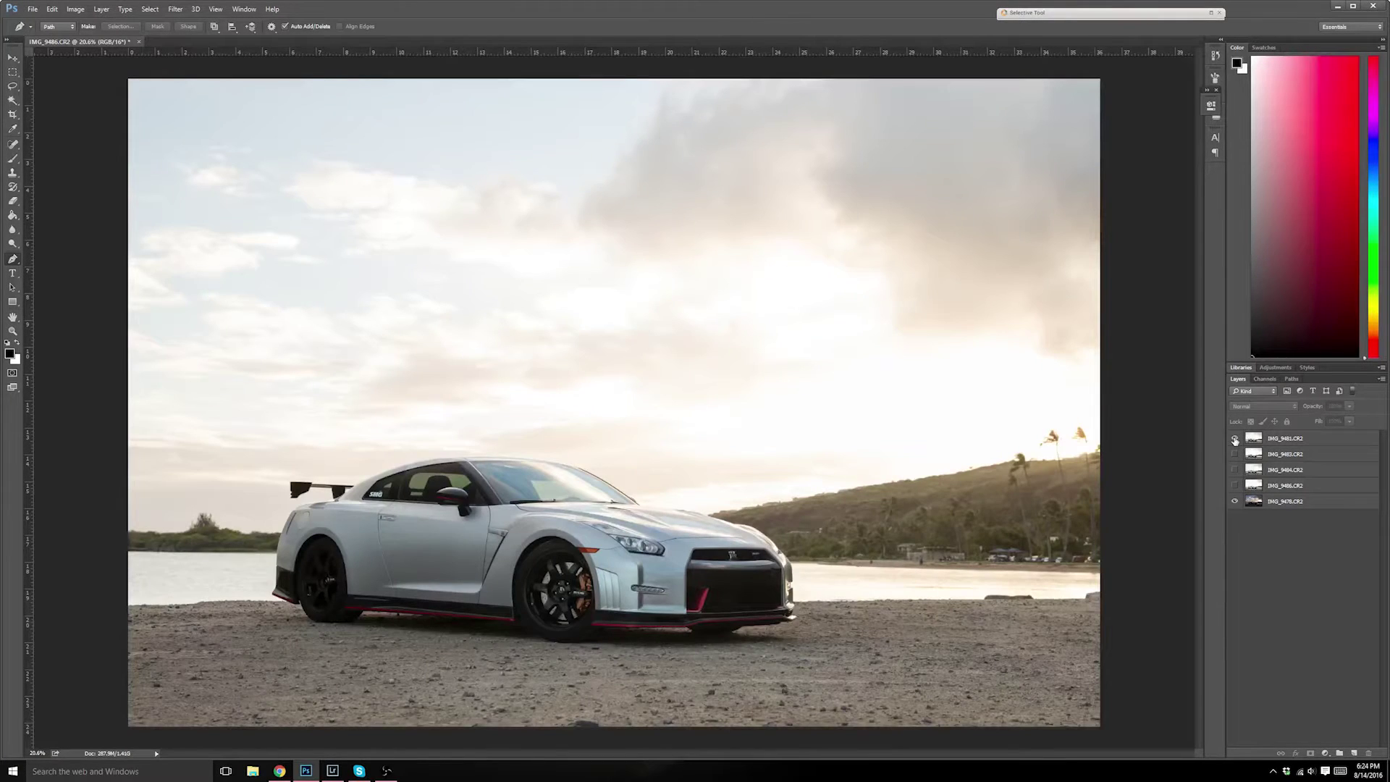
pyautogui.click(1235, 439)
pyautogui.click(1235, 470)
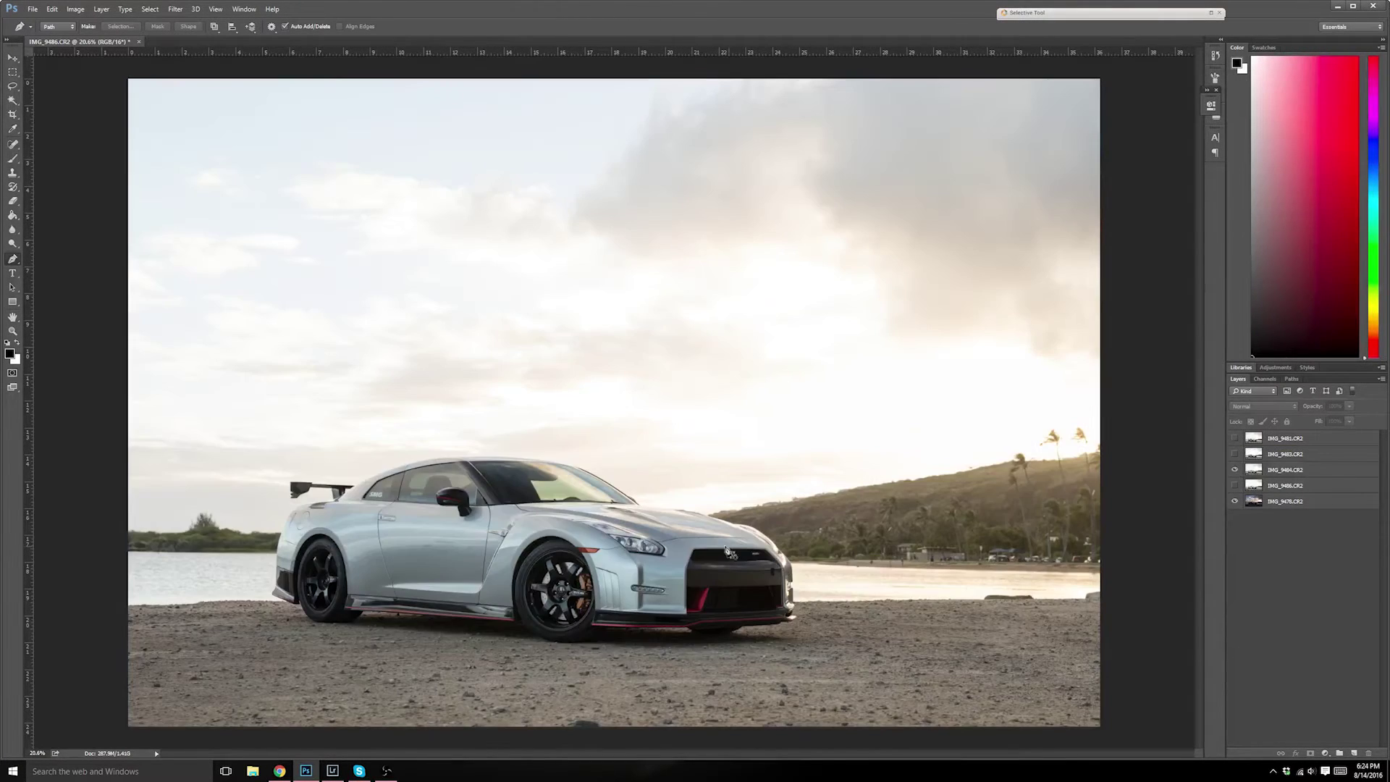
# - Start a Pen tool path at the lower edge of the rear bumper and trace around its lower corner
pyautogui.scroll(2, 468, 479)
pyautogui.scroll(10, 187, 604)
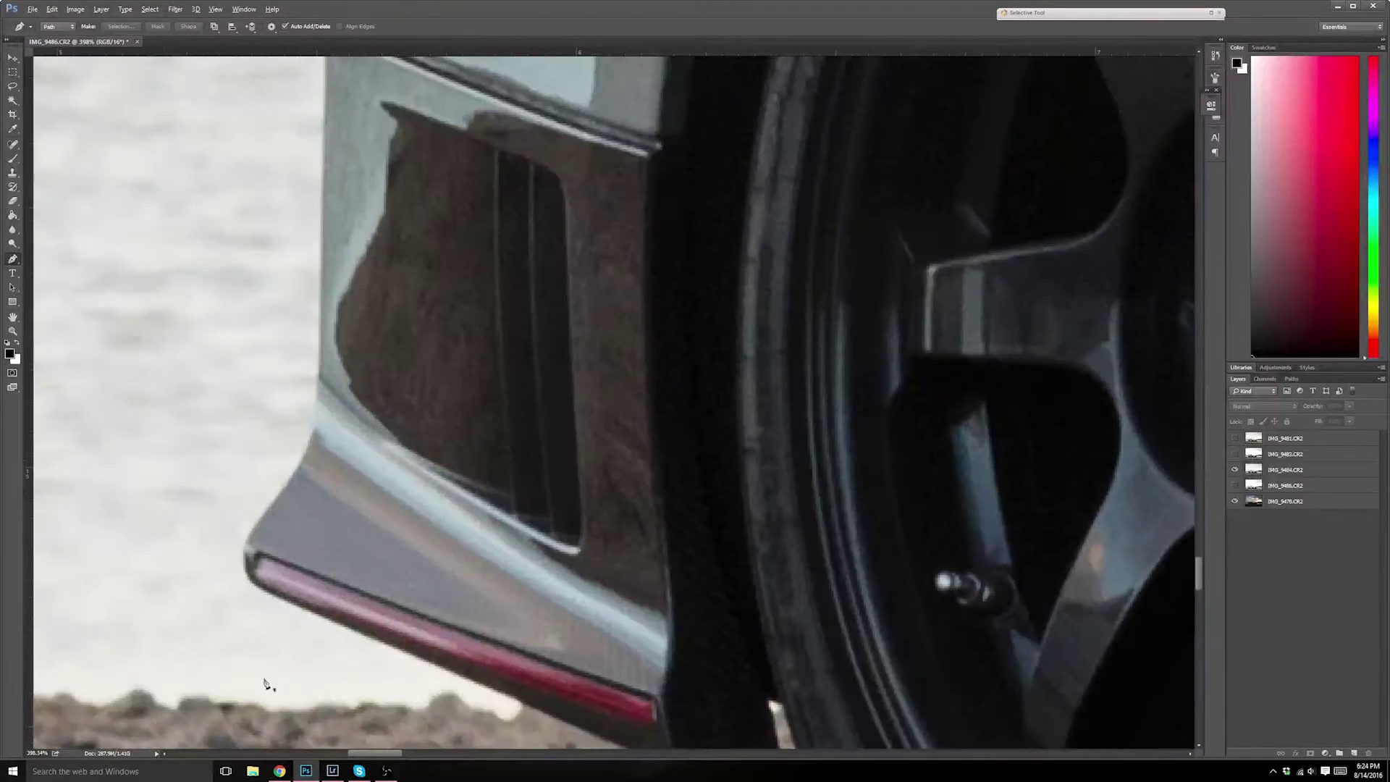
pyautogui.moveTo(439, 627); pyautogui.dragTo(543, 369)
pyautogui.scroll(2, 638, 475)
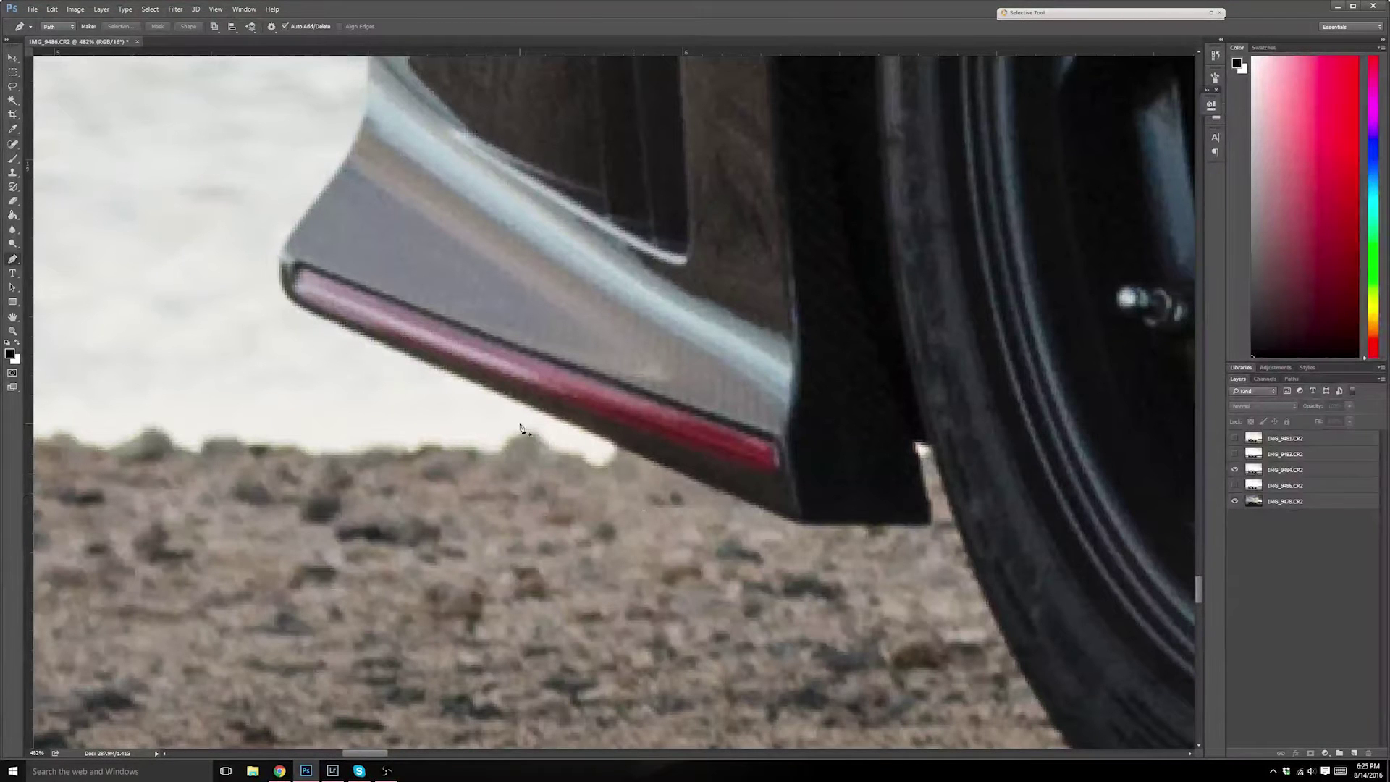
pyautogui.click(614, 445)
pyautogui.moveTo(296, 310); pyautogui.dragTo(717, 371)
pyautogui.moveTo(796, 159); pyautogui.dragTo(804, 724)
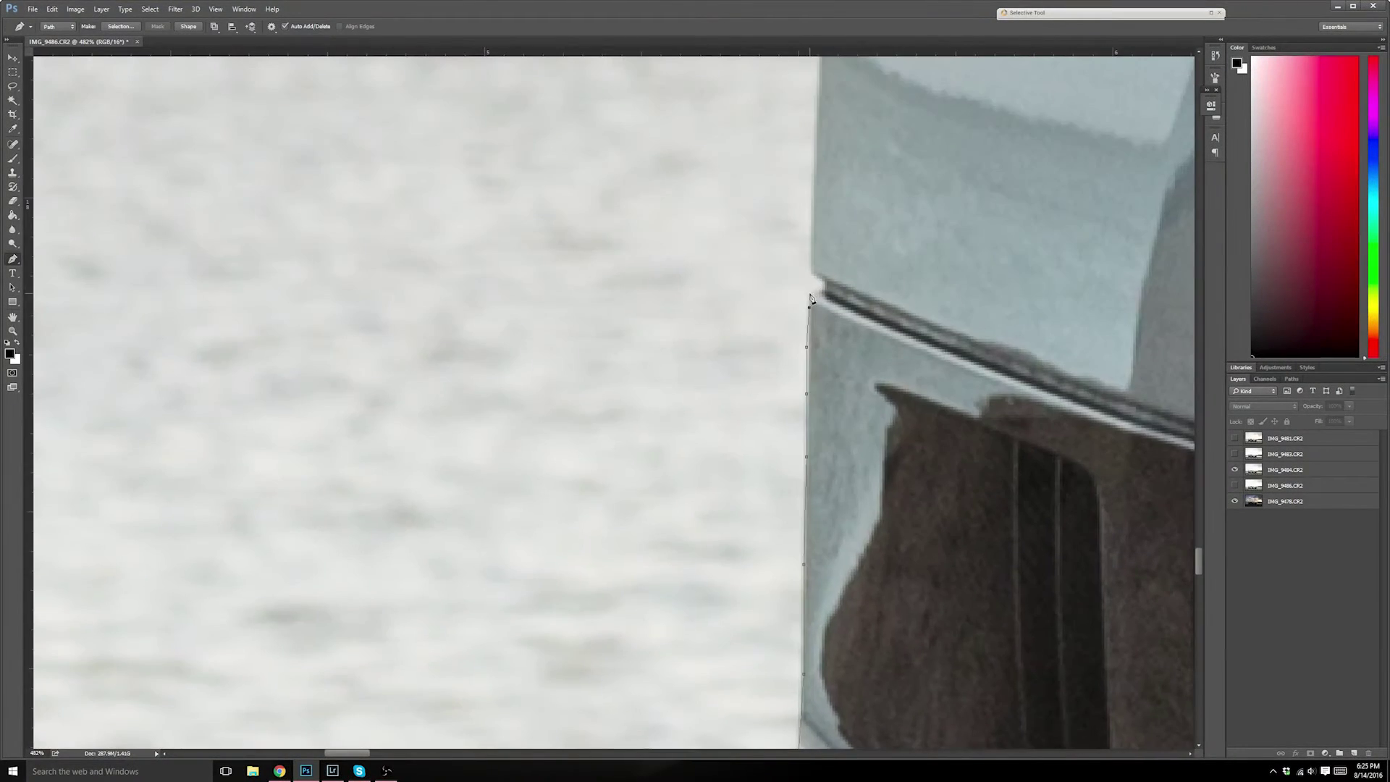
# - Continue the path up the rear edge of the bumper and rear fender
pyautogui.moveTo(869, 144); pyautogui.dragTo(815, 651)
pyautogui.scroll(-3, 815, 325)
pyautogui.moveTo(814, 324); pyautogui.dragTo(909, 69)
pyautogui.moveTo(909, 70); pyautogui.dragTo(901, 311)
pyautogui.scroll(3, 902, 311)
pyautogui.click(1017, 120)
pyautogui.moveTo(1017, 119); pyautogui.dragTo(998, 405)
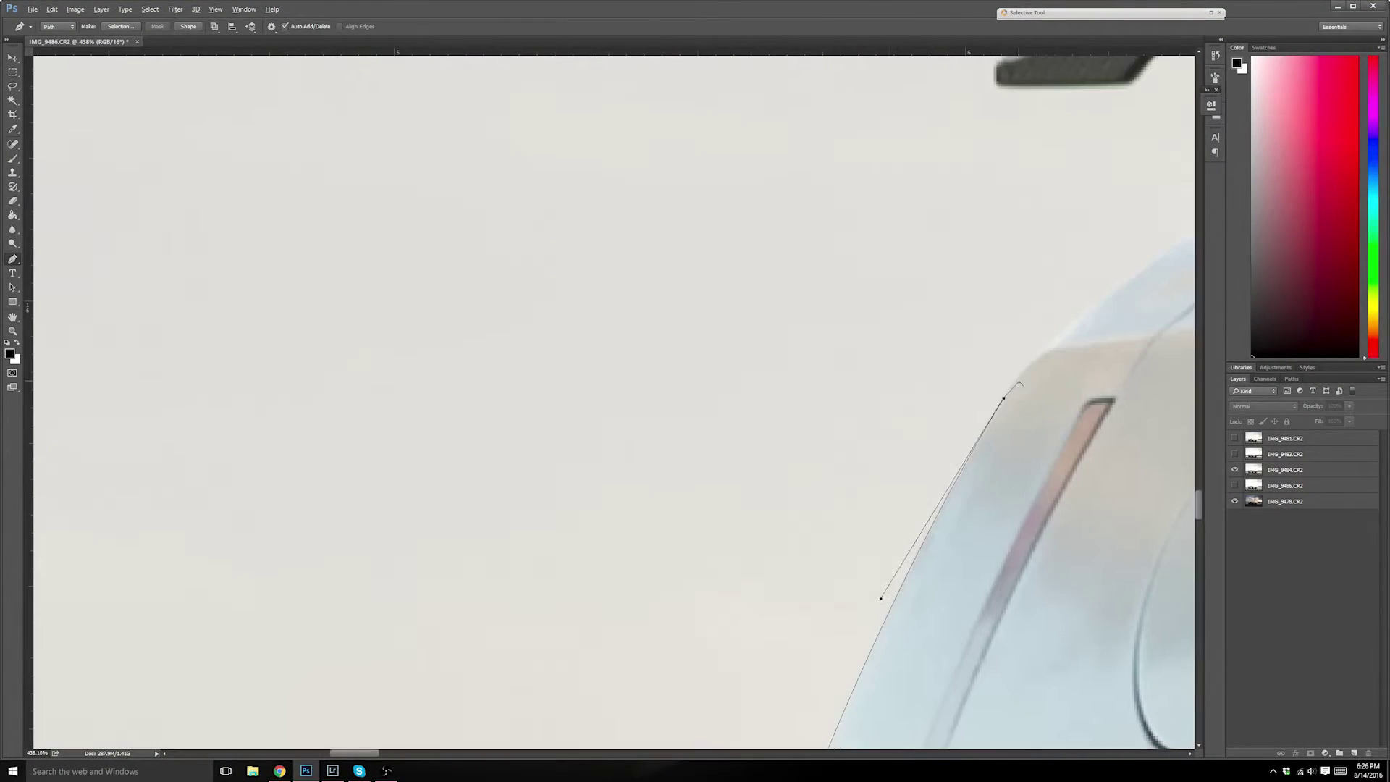
# - Trace the path over the upper rear fender and along the trunk edge to the spoiler's support
pyautogui.click(1014, 379)
pyautogui.click(1022, 368)
pyautogui.click(1103, 296)
pyautogui.click(1130, 274)
pyautogui.click(1169, 248)
pyautogui.moveTo(1174, 243); pyautogui.dragTo(692, 443)
pyautogui.click(709, 431)
pyautogui.click(727, 417)
pyautogui.click(753, 408)
pyautogui.click(770, 403)
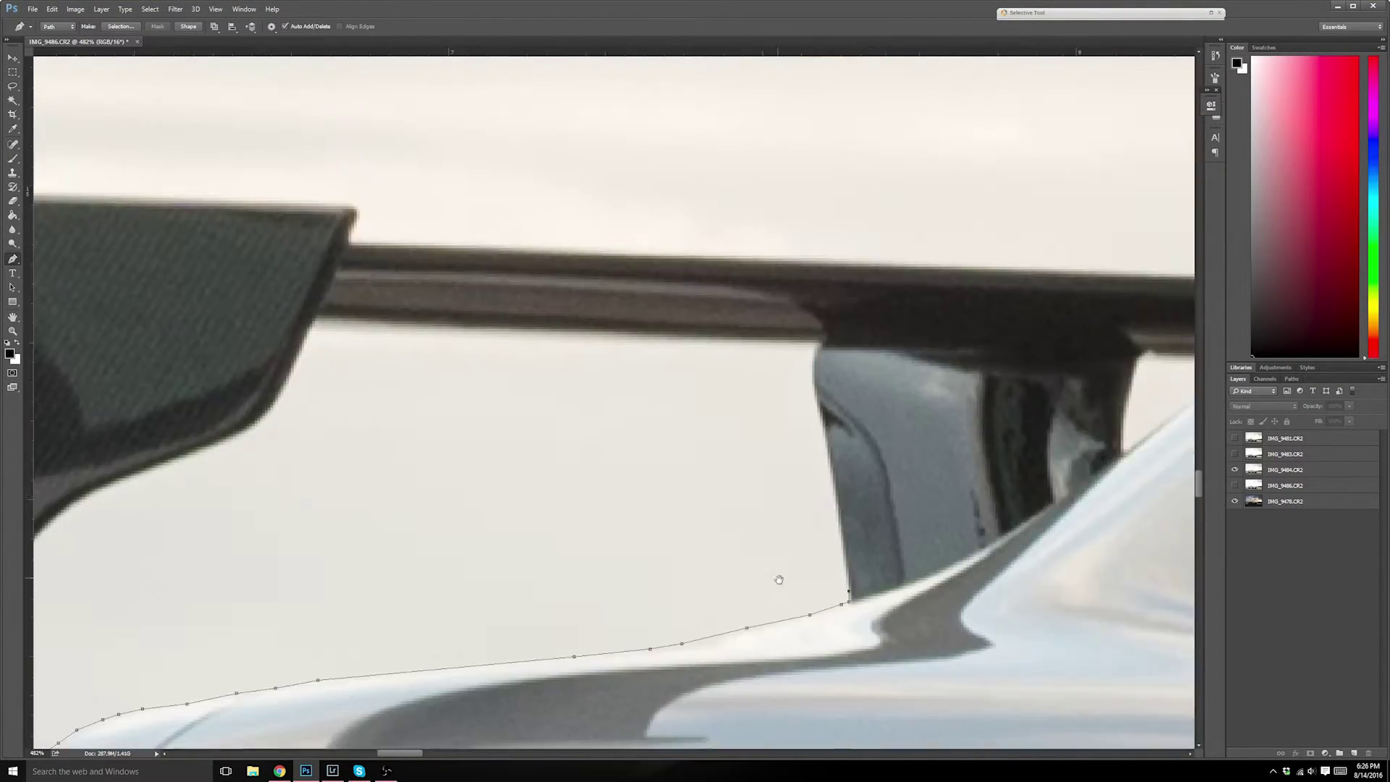
# - Trace the path along the inner and lower edges of the spoiler's end plate
pyautogui.click(315, 322)
pyautogui.click(301, 345)
pyautogui.click(293, 366)
pyautogui.moveTo(294, 365); pyautogui.dragTo(575, 283)
pyautogui.click(421, 390)
pyautogui.click(328, 442)
pyautogui.click(287, 490)
pyautogui.click(264, 492)
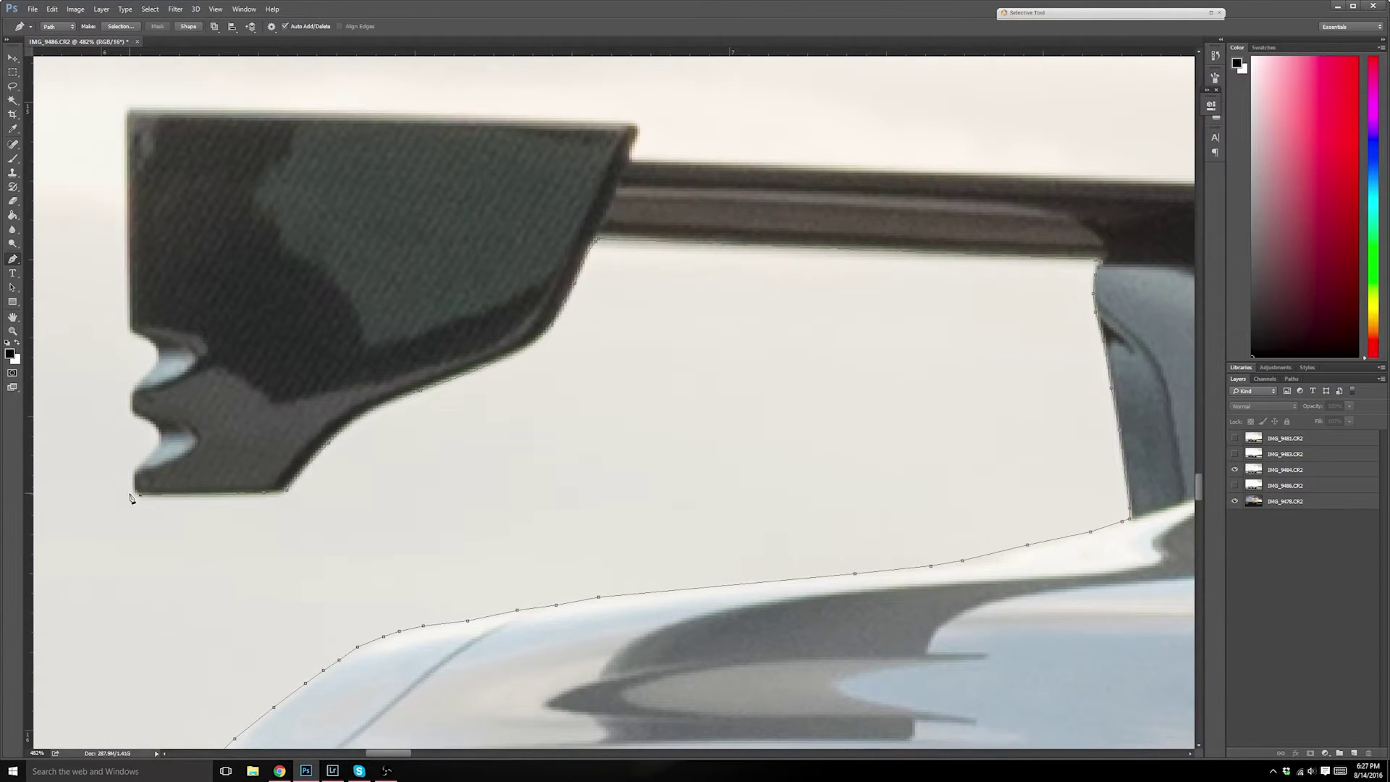
# - Carry the path around the spoiler's end plate and along the wing back to the car body
pyautogui.moveTo(152, 372); pyautogui.dragTo(414, 571)
pyautogui.click(391, 312)
pyautogui.click(708, 316)
pyautogui.moveTo(1130, 347); pyautogui.dragTo(138, 361)
pyautogui.click(859, 413)
pyautogui.moveTo(881, 419); pyautogui.dragTo(193, 611)
# - Trace the path up the rear window slope and onto the rear part of the roofline
pyautogui.moveTo(1077, 224); pyautogui.dragTo(398, 543)
pyautogui.click(571, 471)
pyautogui.moveTo(884, 382); pyautogui.dragTo(900, 376)
pyautogui.moveTo(999, 348); pyautogui.dragTo(210, 535)
pyautogui.moveTo(676, 463); pyautogui.dragTo(719, 466)
pyautogui.moveTo(1050, 441); pyautogui.dragTo(218, 481)
pyautogui.click(413, 471)
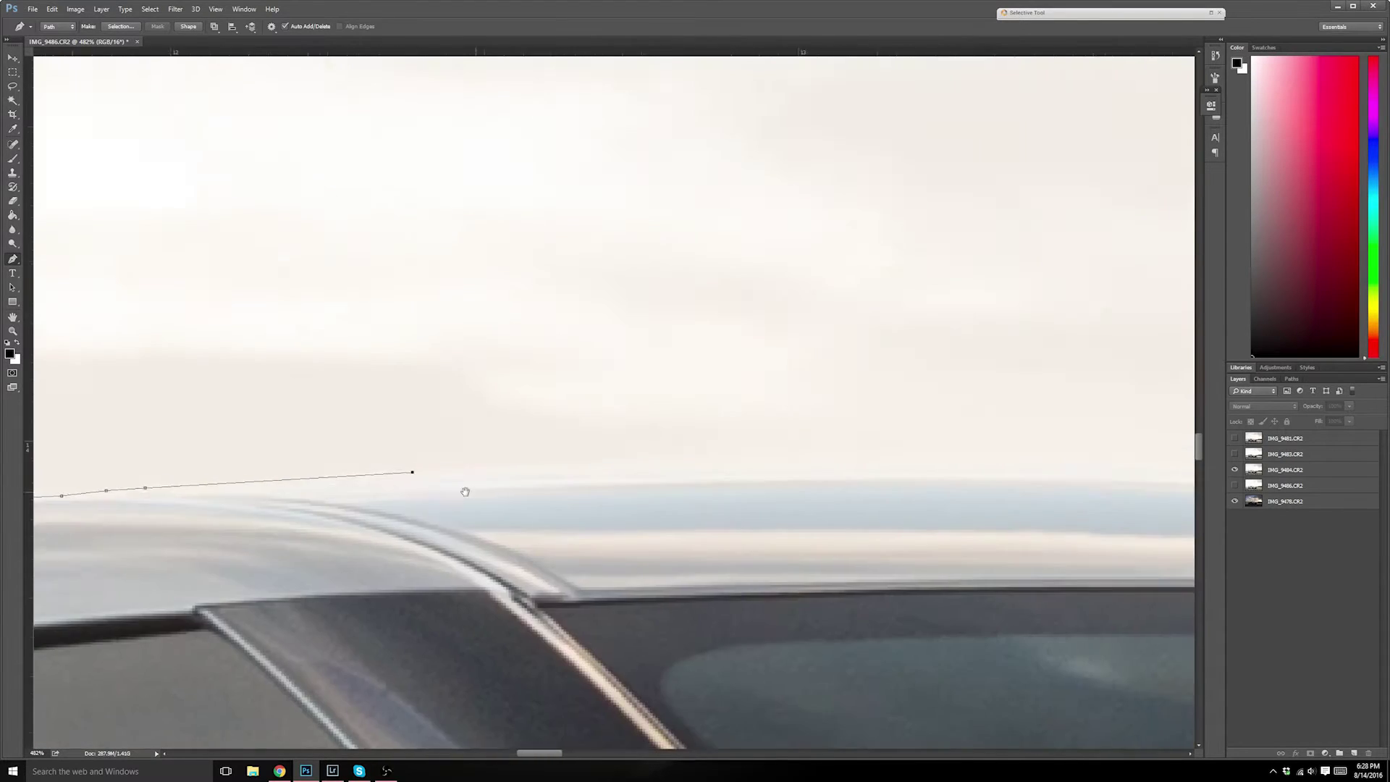
# - Continue the path across the roof to the upper edge of the windshield
pyautogui.click(401, 484)
pyautogui.click(523, 483)
pyautogui.click(729, 490)
pyautogui.moveTo(1086, 470); pyautogui.dragTo(326, 499)
pyautogui.click(670, 556)
pyautogui.moveTo(1086, 658); pyautogui.dragTo(481, 593)
pyautogui.click(572, 613)
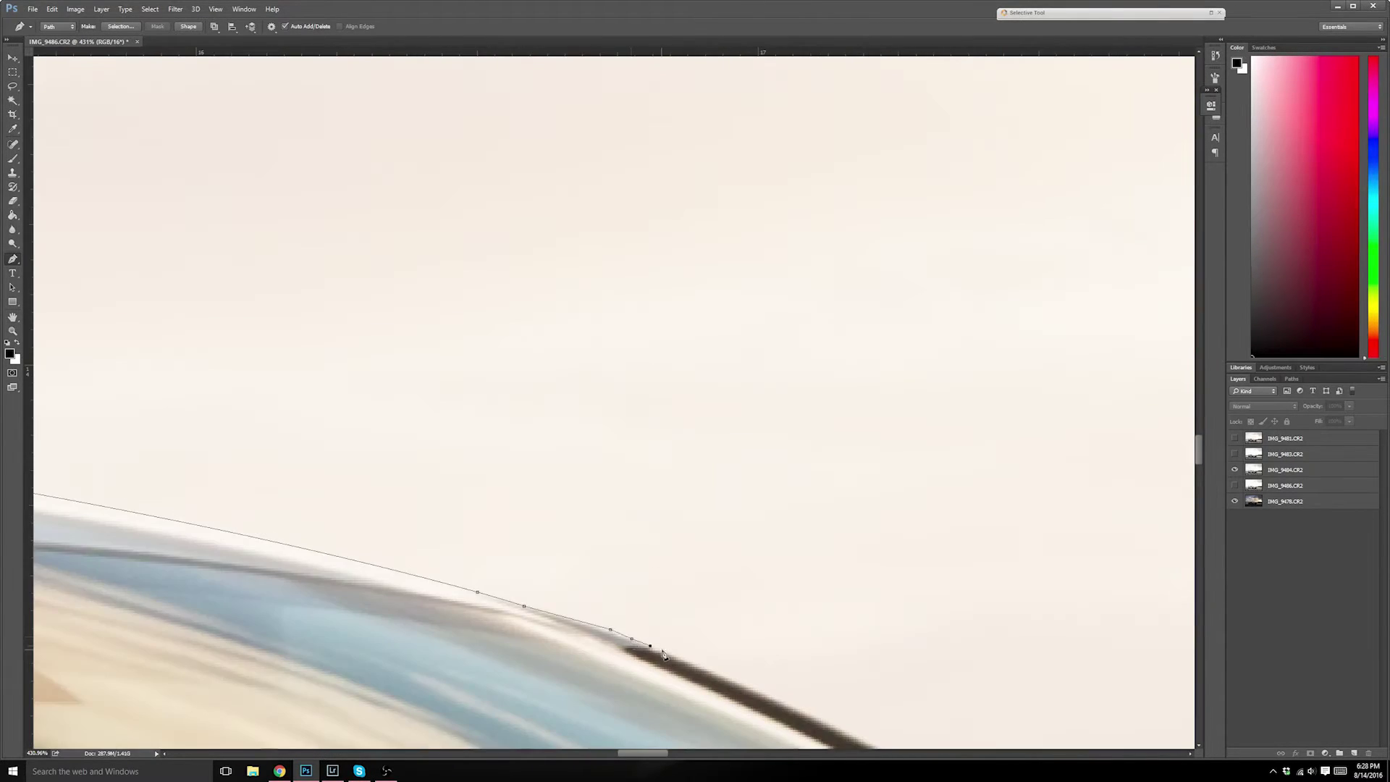
# - Trace the path down the windshield pillar to the base of the hood
pyautogui.scroll(-3, 646, 648)
pyautogui.moveTo(896, 637); pyautogui.dragTo(481, 339)
pyautogui.scroll(3, 898, 641)
pyautogui.click(945, 670)
pyautogui.moveTo(1071, 713); pyautogui.dragTo(599, 456)
pyautogui.click(645, 527)
pyautogui.moveTo(1074, 654); pyautogui.dragTo(651, 567)
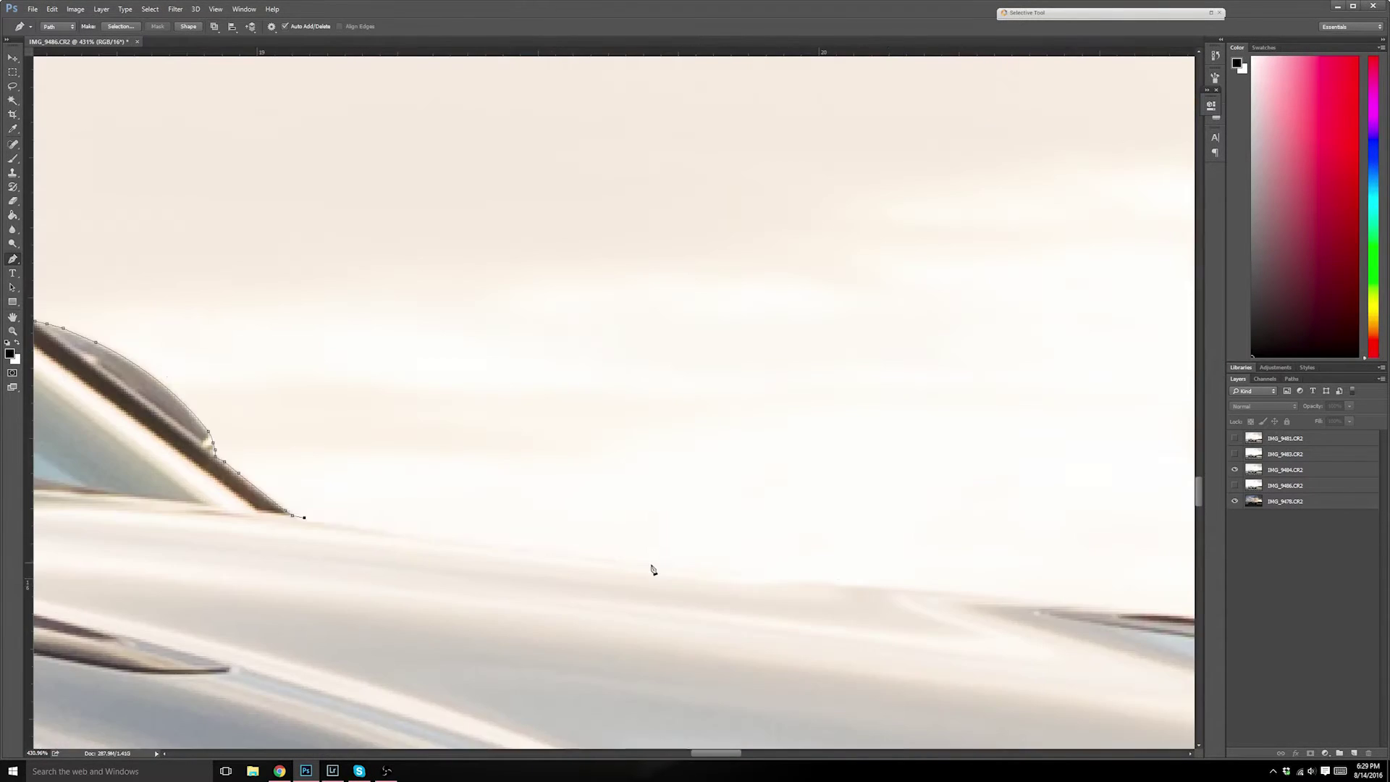
# - Follow the hood's upper contour with the path toward the front fender
pyautogui.click(625, 558)
pyautogui.moveTo(972, 599); pyautogui.dragTo(555, 495)
pyautogui.click(933, 572)
pyautogui.click(624, 496)
pyautogui.click(882, 562)
pyautogui.moveTo(1017, 610); pyautogui.dragTo(539, 485)
pyautogui.click(591, 500)
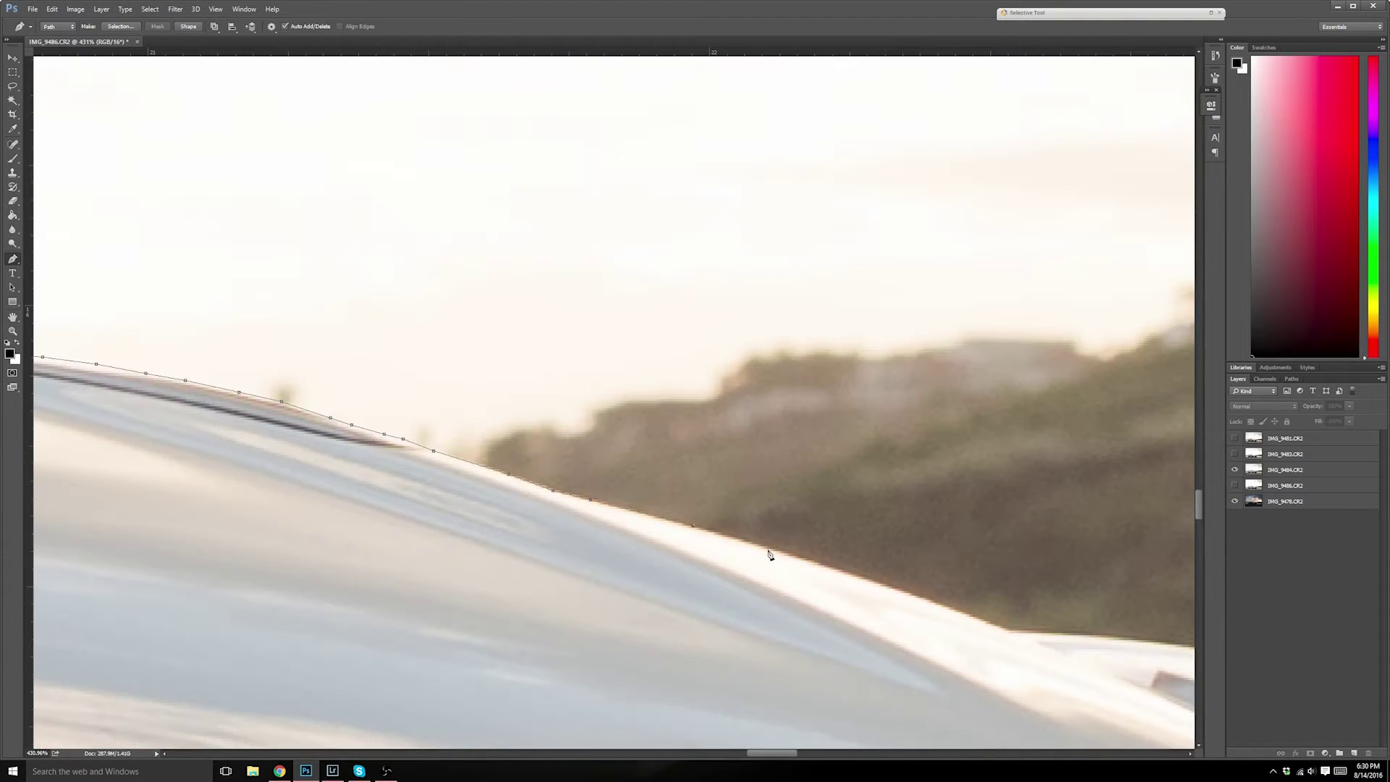
# - Trace the path along the front end of the hood and over the far headlight
pyautogui.click(819, 565)
pyautogui.click(1009, 631)
pyautogui.moveTo(1046, 637); pyautogui.dragTo(329, 421)
pyautogui.click(706, 491)
pyautogui.click(859, 584)
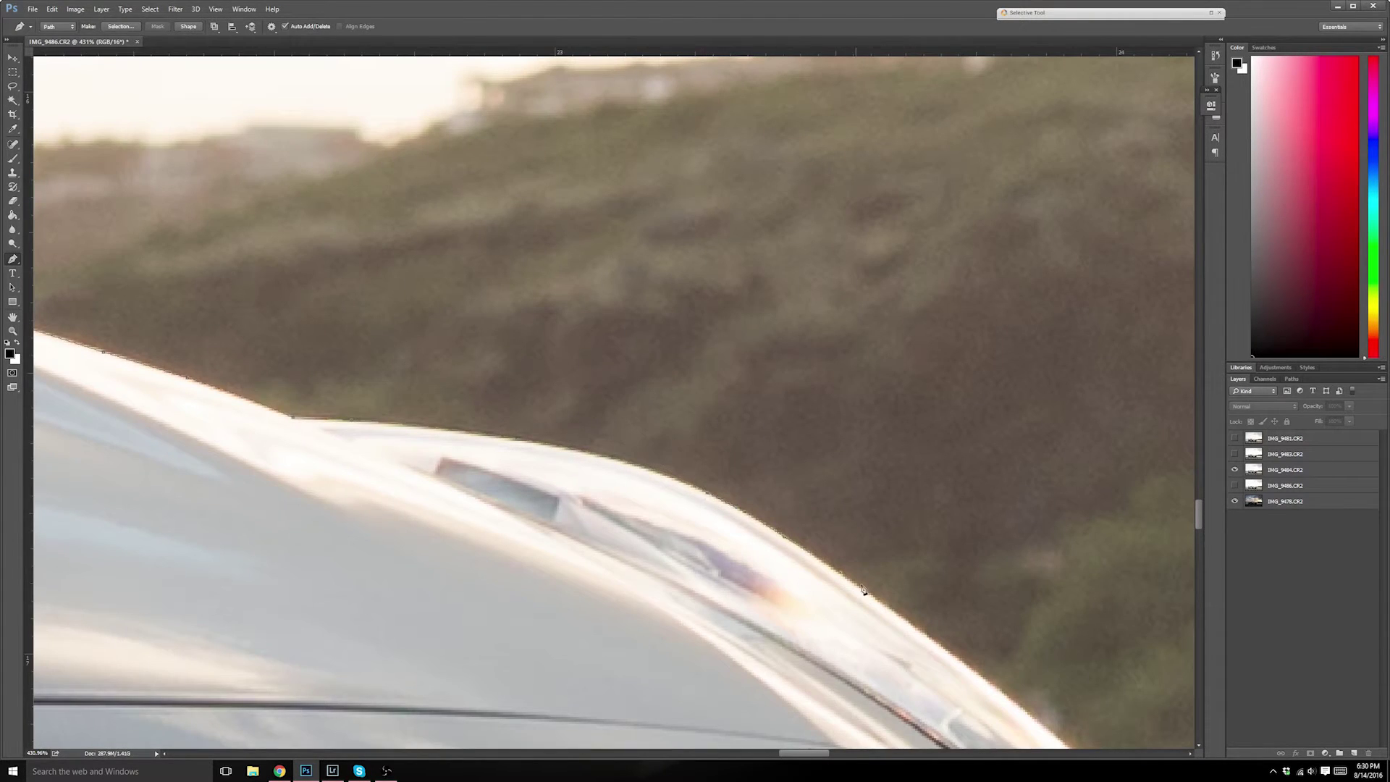
# - Continue the path down from the headlight around the curved front corner of the car
pyautogui.moveTo(862, 590); pyautogui.dragTo(483, 221)
pyautogui.click(705, 388)
pyautogui.click(740, 424)
pyautogui.click(835, 548)
pyautogui.scroll(2, 838, 558)
pyautogui.scroll(-1, 792, 645)
pyautogui.click(740, 497)
# - Trace the path down the side of the front bumper to the tip of the front splitter
pyautogui.moveTo(754, 528); pyautogui.dragTo(714, 211)
pyautogui.click(727, 283)
pyautogui.click(702, 606)
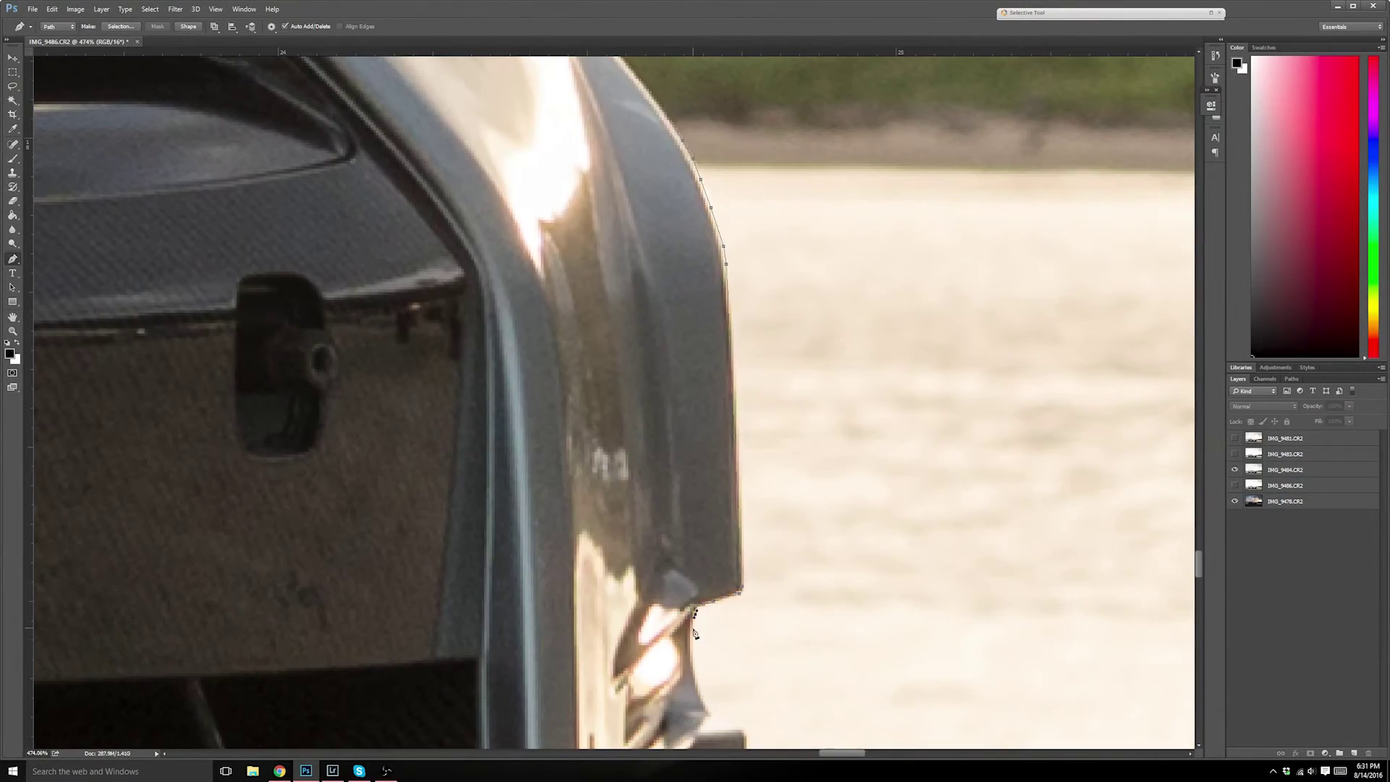
pyautogui.moveTo(698, 630); pyautogui.dragTo(555, 245)
pyautogui.click(610, 350)
pyautogui.scroll(-5, 613, 389)
pyautogui.hscroll(-3, 701, 334)
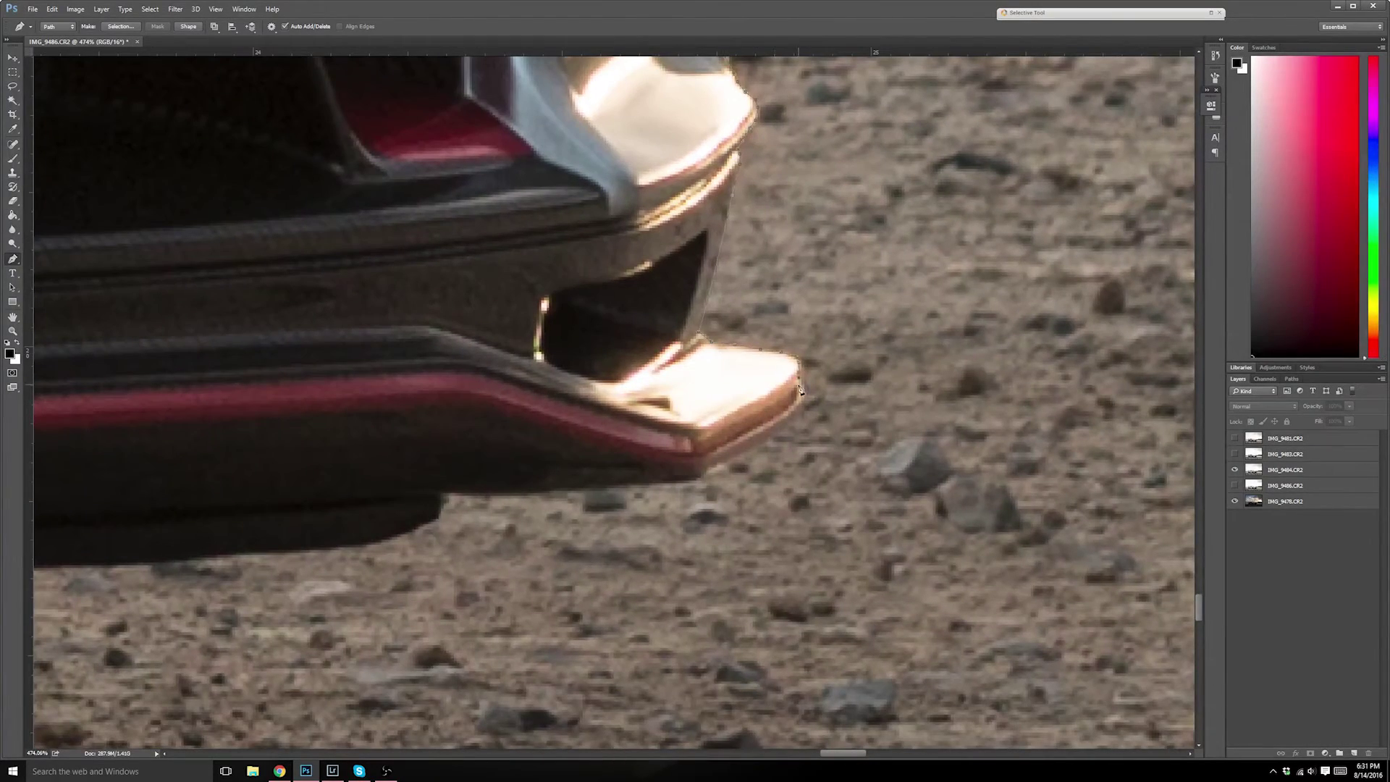
# - Trace the path along the underside of the front splitter and bumper toward the front wheel
pyautogui.click(441, 496)
pyautogui.moveTo(279, 556); pyautogui.dragTo(946, 390)
pyautogui.moveTo(449, 435); pyautogui.dragTo(945, 388)
pyautogui.moveTo(465, 493); pyautogui.dragTo(992, 347)
pyautogui.moveTo(580, 302); pyautogui.dragTo(1013, 275)
pyautogui.click(713, 253)
pyautogui.moveTo(740, 253); pyautogui.dragTo(1085, 275)
# - Trace the path along the bottom of the front tire and curve it up the tire's rear side
pyautogui.scroll(-4, 788, 533)
pyautogui.moveTo(761, 536); pyautogui.dragTo(659, 539)
pyautogui.moveTo(518, 558); pyautogui.dragTo(1025, 572)
pyautogui.moveTo(878, 567); pyautogui.dragTo(775, 550)
pyautogui.moveTo(311, 193); pyautogui.dragTo(286, 93)
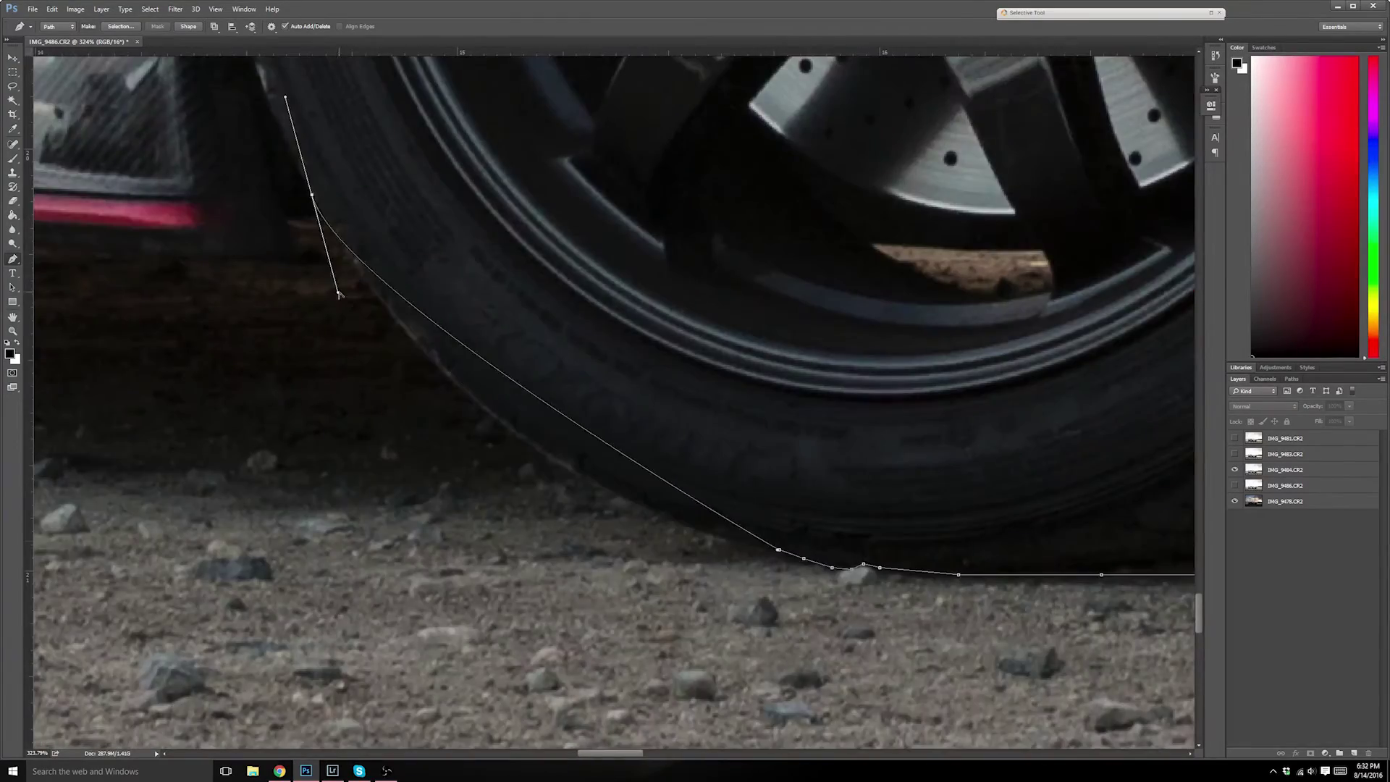
pyautogui.moveTo(347, 295); pyautogui.dragTo(478, 510)
# - Trace the path along the lower edge of the side skirt to the rear tire
pyautogui.moveTo(256, 196); pyautogui.dragTo(773, 352)
pyautogui.click(799, 412)
pyautogui.moveTo(348, 362); pyautogui.dragTo(941, 432)
pyautogui.moveTo(239, 362); pyautogui.dragTo(1129, 405)
pyautogui.moveTo(459, 363); pyautogui.dragTo(411, 380)
pyautogui.moveTo(353, 422); pyautogui.dragTo(748, 384)
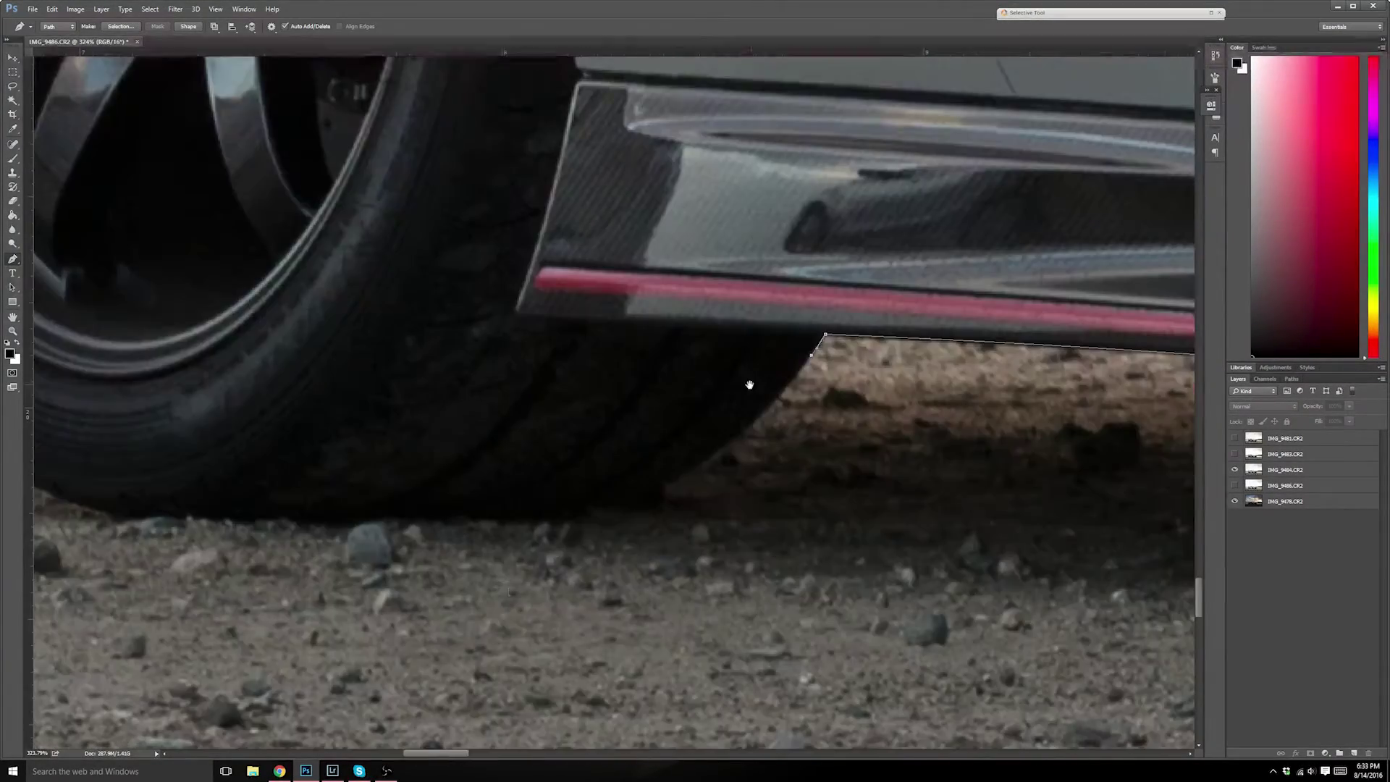
# - Continue the path around the bottom of the rear tire
pyautogui.click(589, 525)
pyautogui.moveTo(492, 507); pyautogui.dragTo(958, 562)
pyautogui.click(703, 579)
pyautogui.click(671, 576)
pyautogui.click(584, 571)
pyautogui.moveTo(579, 557); pyautogui.dragTo(740, 570)
# - Curve the path up the rear tire's back edge and along the lower rear bumper toward its starting point
pyautogui.moveTo(460, 250); pyautogui.dragTo(391, 15)
pyautogui.click(450, 253)
pyautogui.click(460, 293)
pyautogui.moveTo(376, 296); pyautogui.dragTo(830, 335)
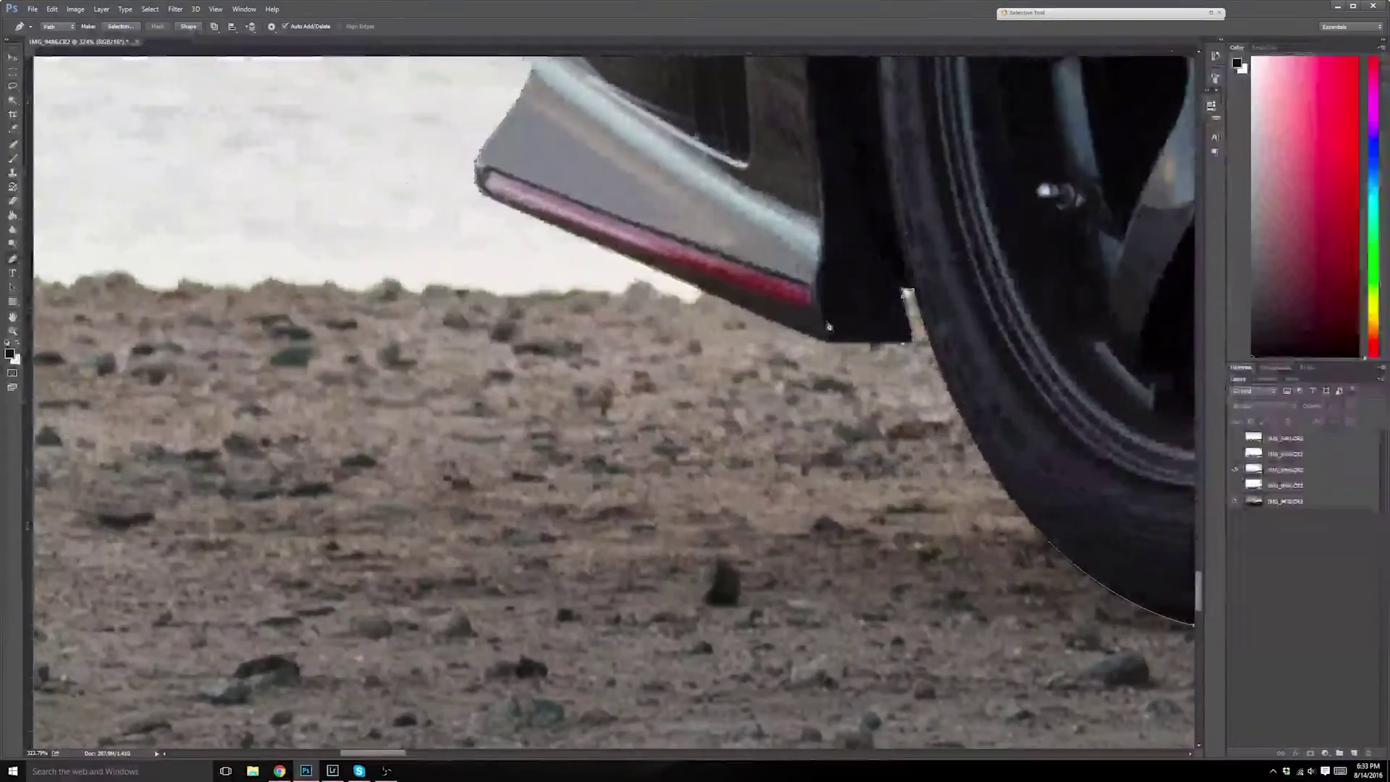
pyautogui.click(827, 342)
# - Convert the finished path around the car into a selection
pyautogui.rightClick(707, 293)
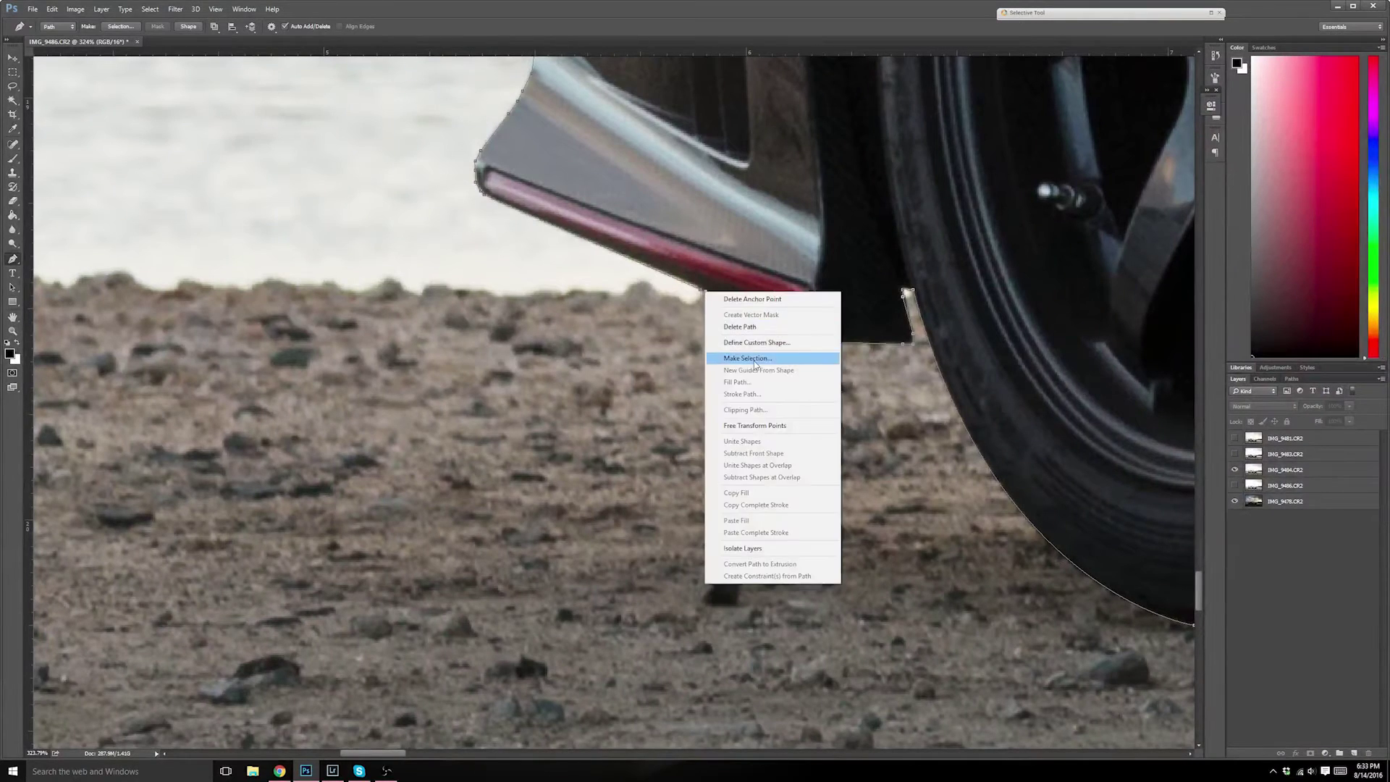
pyautogui.click(753, 362)
pyautogui.click(750, 237)
pyautogui.scroll(-10, 970, 318)
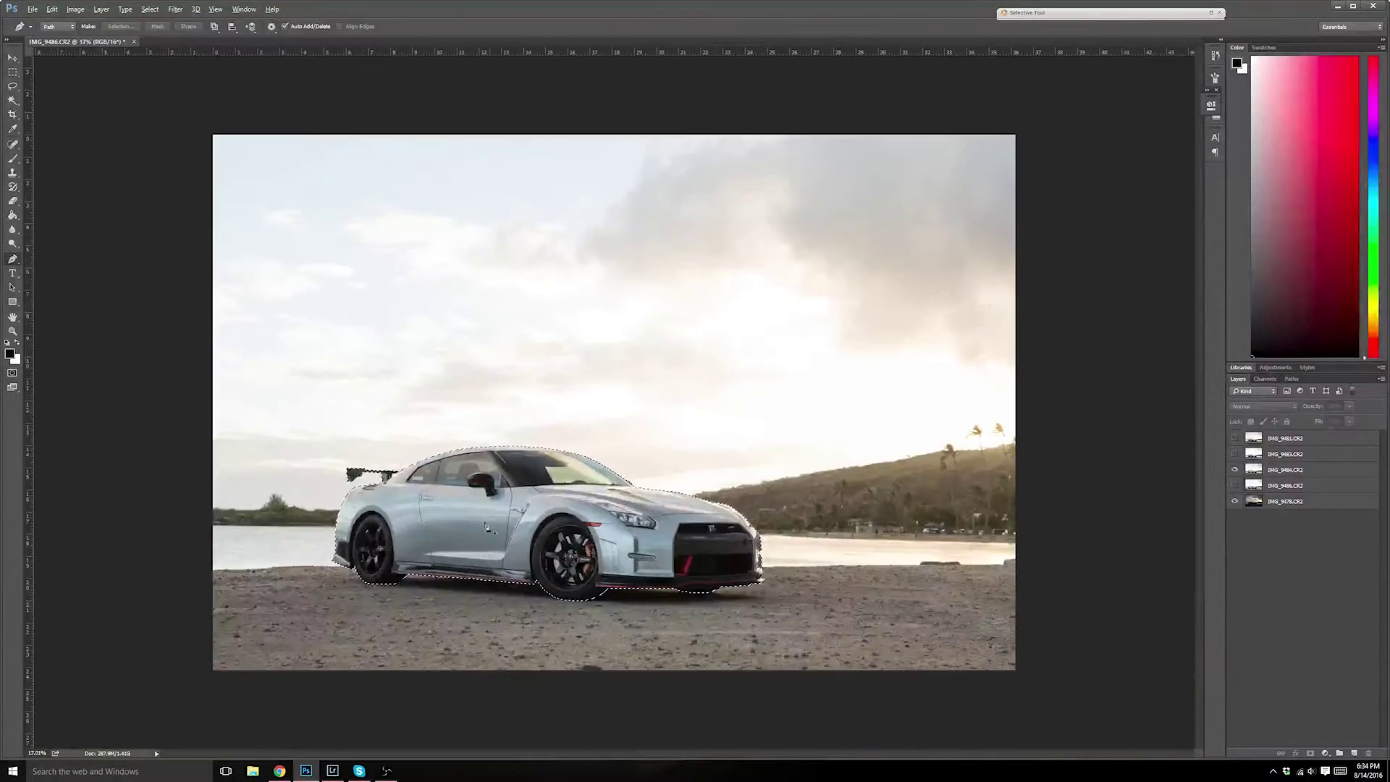
# - Add a layer mask from the car selection to the IMG_9484 layer
pyautogui.hotkey('ctrl', '0')
pyautogui.click(1292, 469)
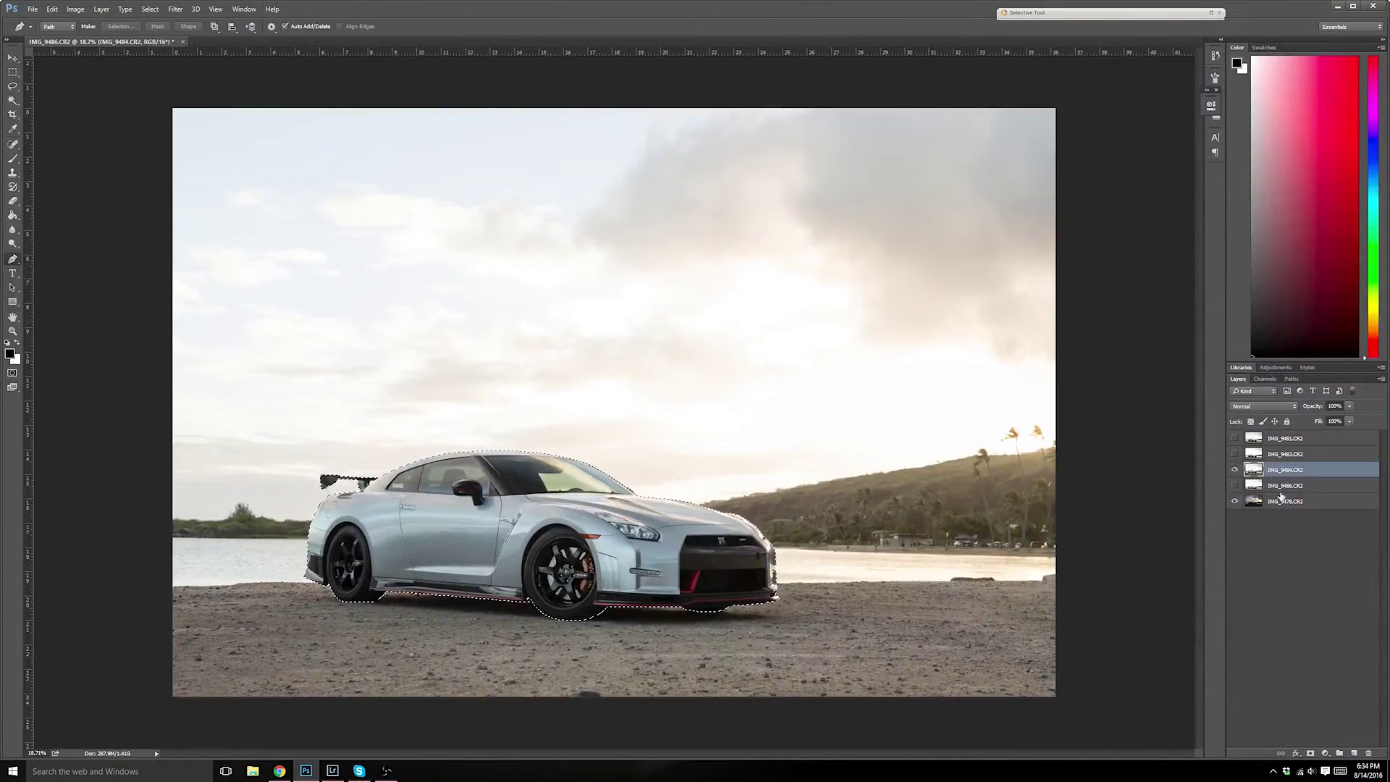
pyautogui.click(1310, 753)
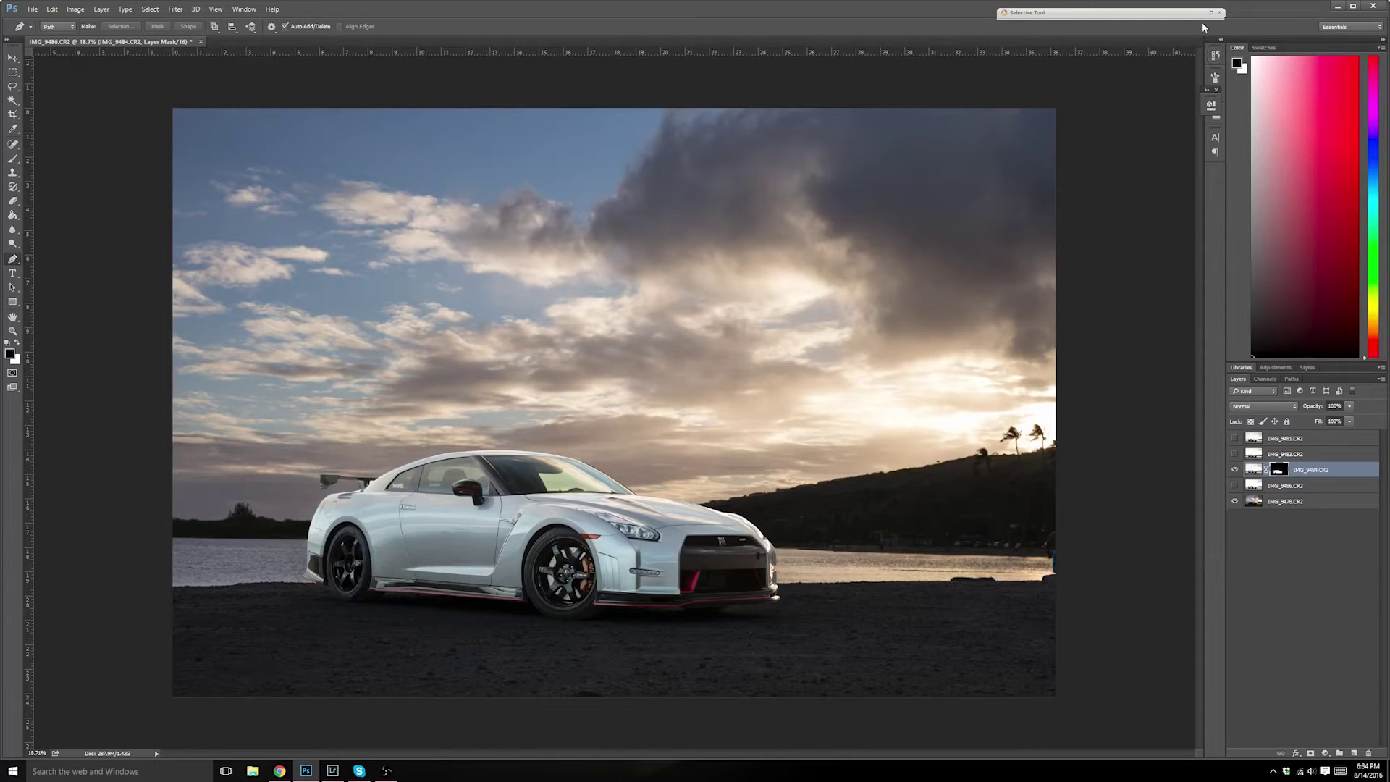
# - Compare the IMG_9481 and IMG_9483 layers by toggling their visibility, then hide both and show the IMG_9486 layer
pyautogui.click(1236, 440)
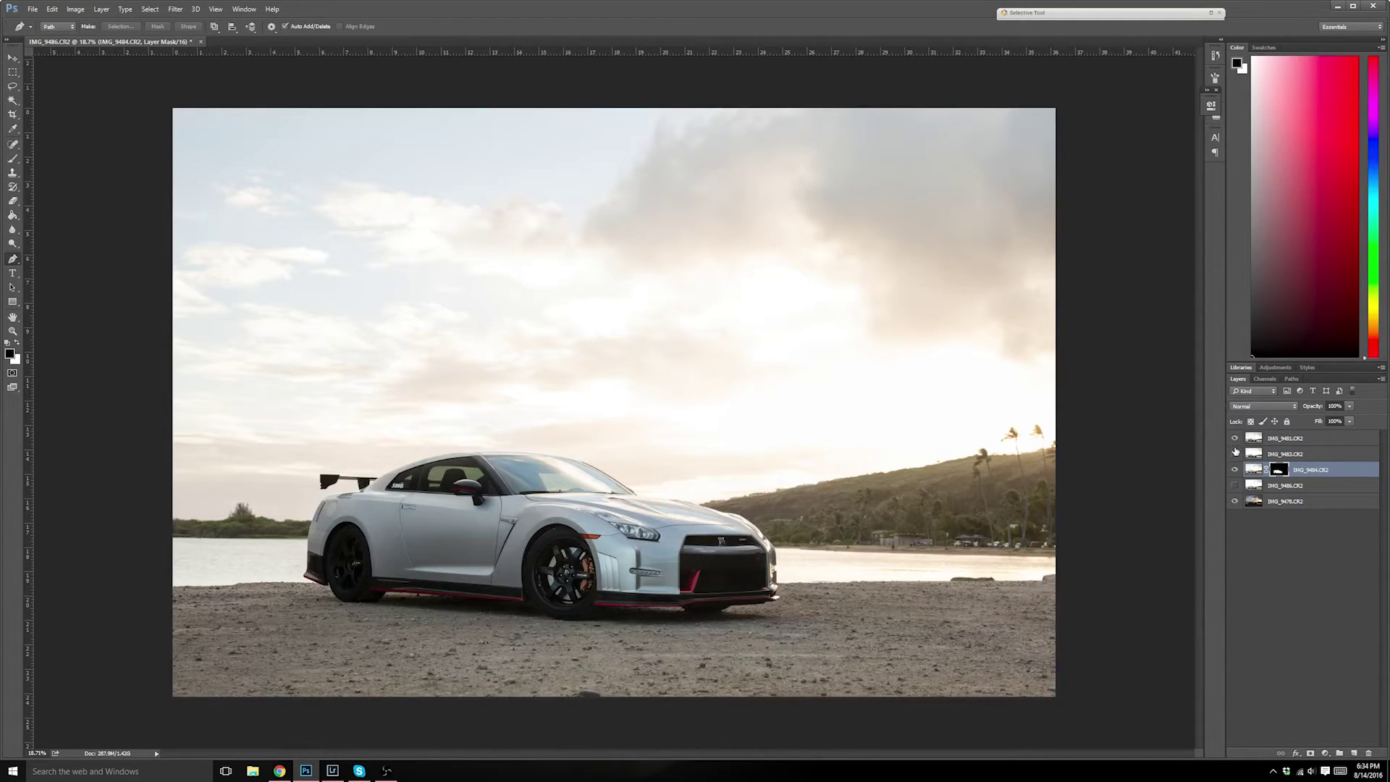
pyautogui.click(1236, 439)
pyautogui.click(1236, 439)
pyautogui.click(1236, 439)
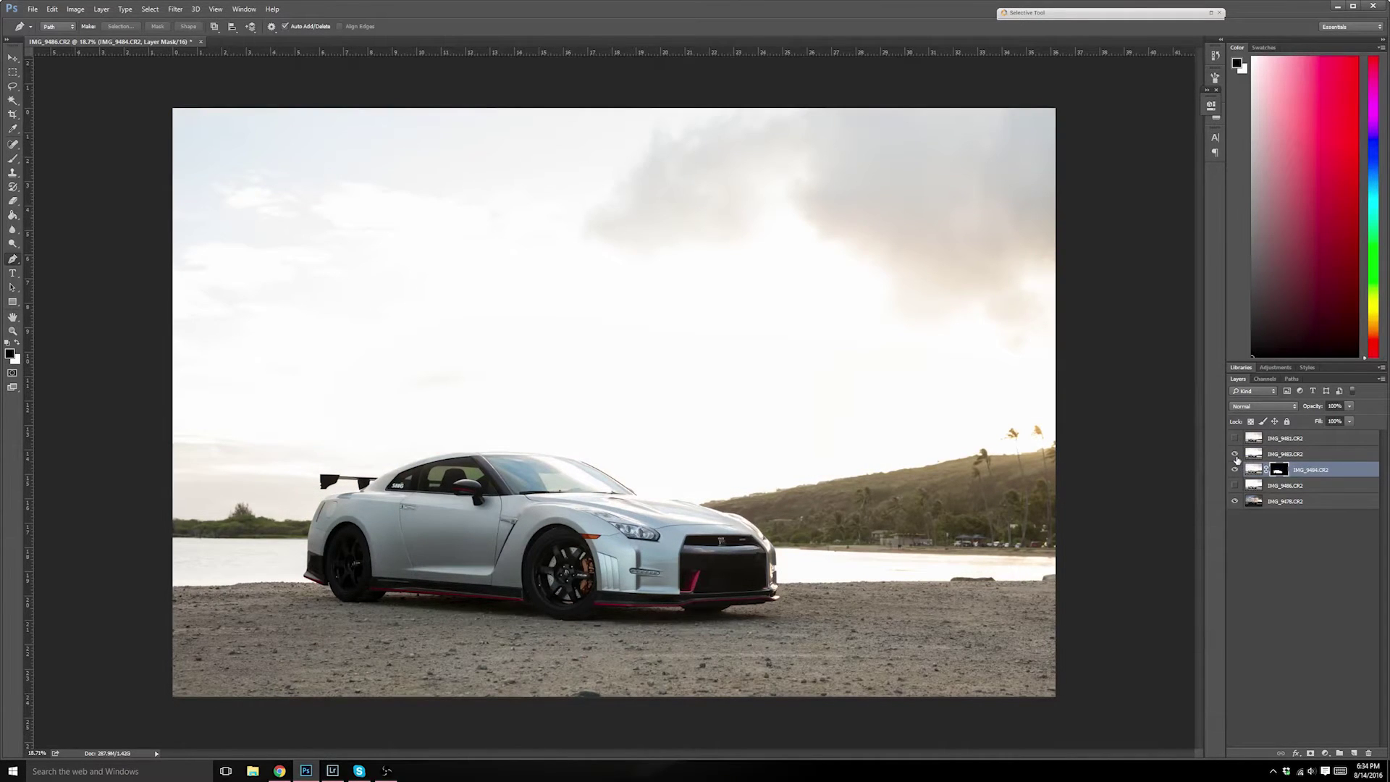
pyautogui.click(1236, 455)
pyautogui.click(1235, 486)
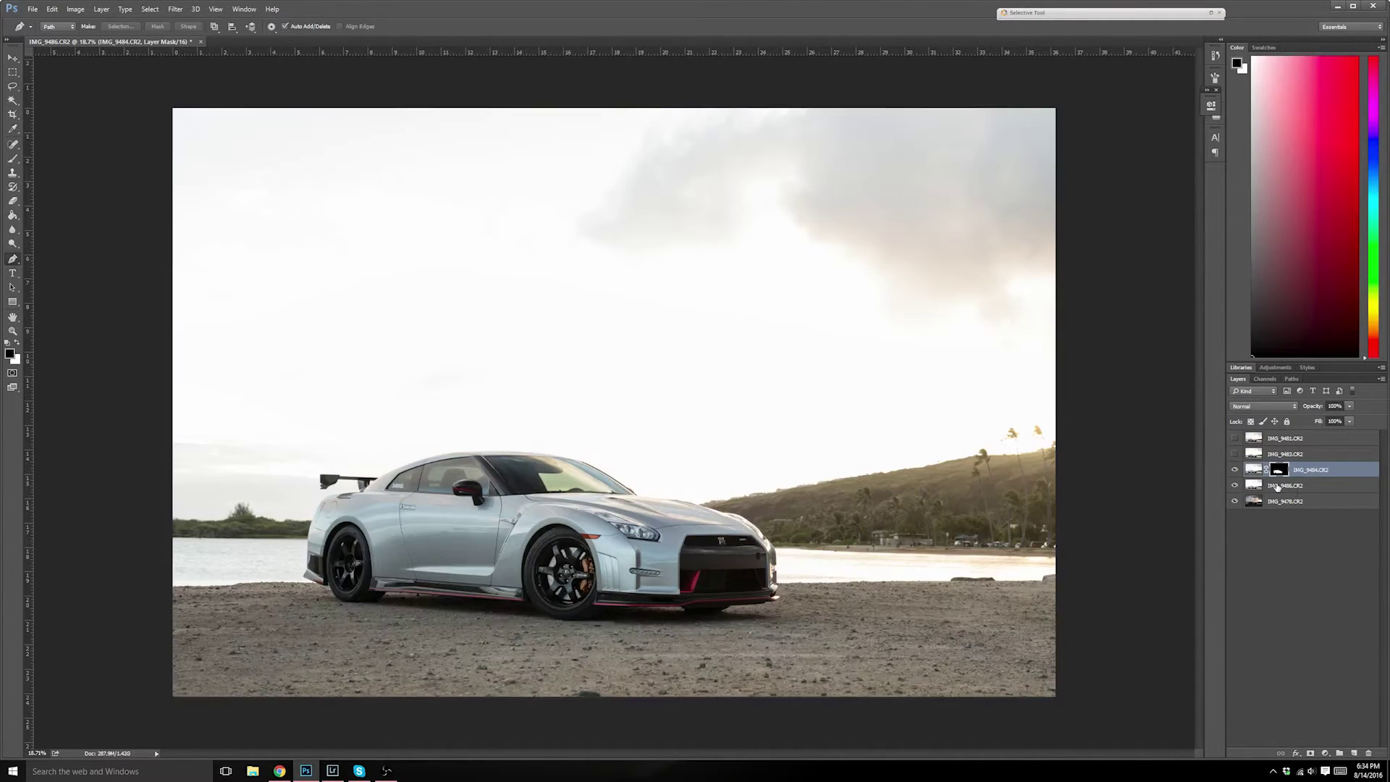
# - Move the IMG_9486 layer above the masked IMG_9484 layer, check its visibility, and rename the two car exposures side and top
pyautogui.moveTo(1278, 488); pyautogui.dragTo(1277, 469)
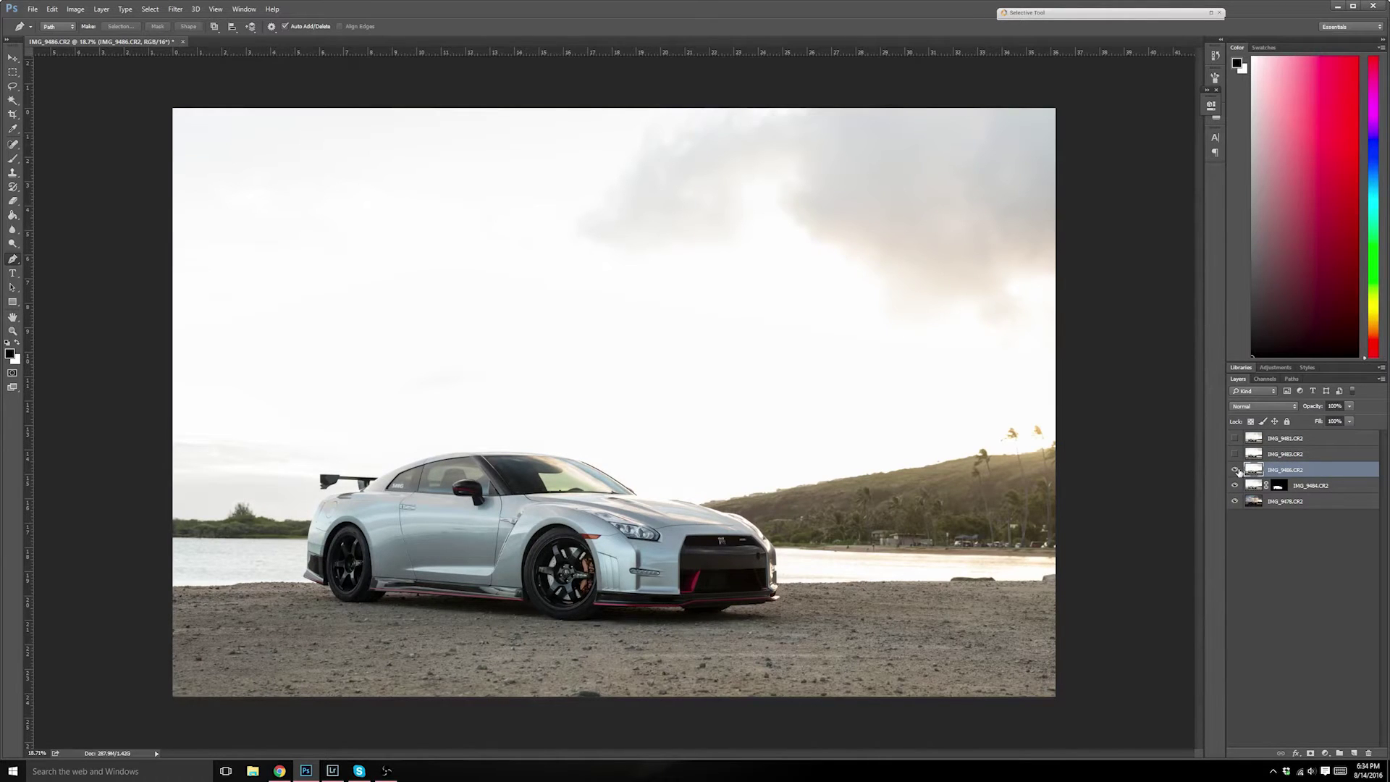
pyautogui.click(1235, 470)
pyautogui.click(1235, 470)
pyautogui.click(1235, 454)
pyautogui.doubleClick(1286, 454)
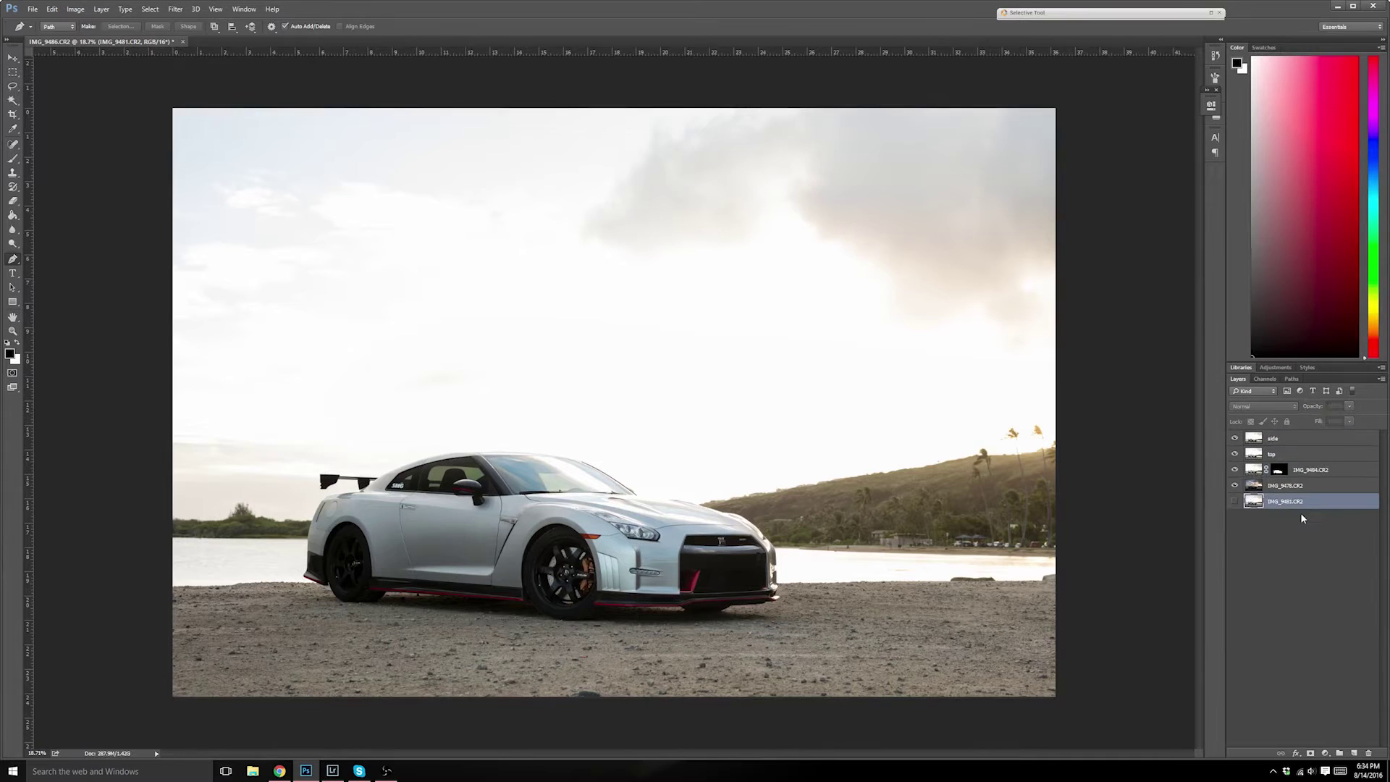
# - Copy the car mask onto the side and top layers and delete the IMG_9484 layer
pyautogui.moveTo(1300, 512); pyautogui.dragTo(1279, 438)
pyautogui.hotkey('ctrl', 'j')
pyautogui.moveTo(1280, 485); pyautogui.dragTo(1280, 454)
pyautogui.press('Delete')
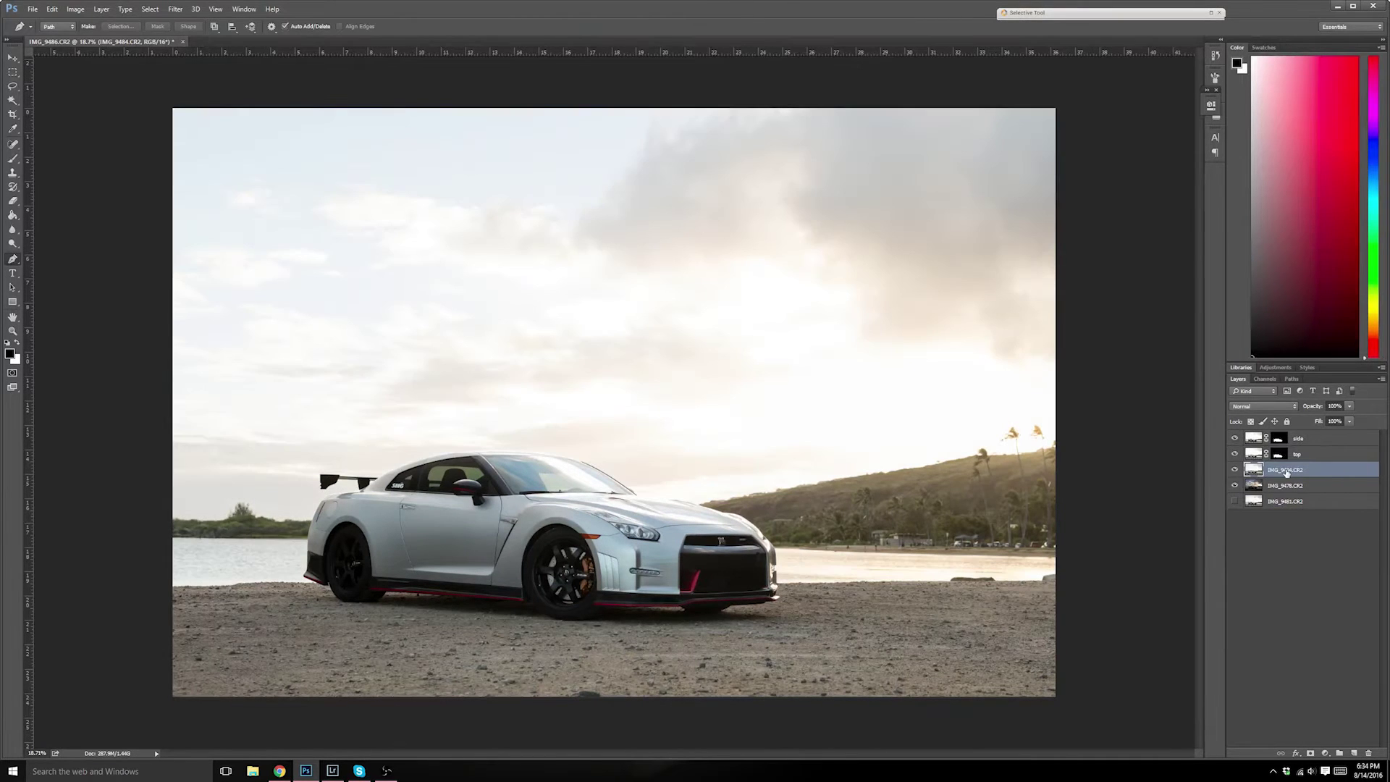
pyautogui.press('Delete')
# - Move the masked top layer above the side layer in the layer stack
pyautogui.click(1280, 438)
pyautogui.click(1280, 454)
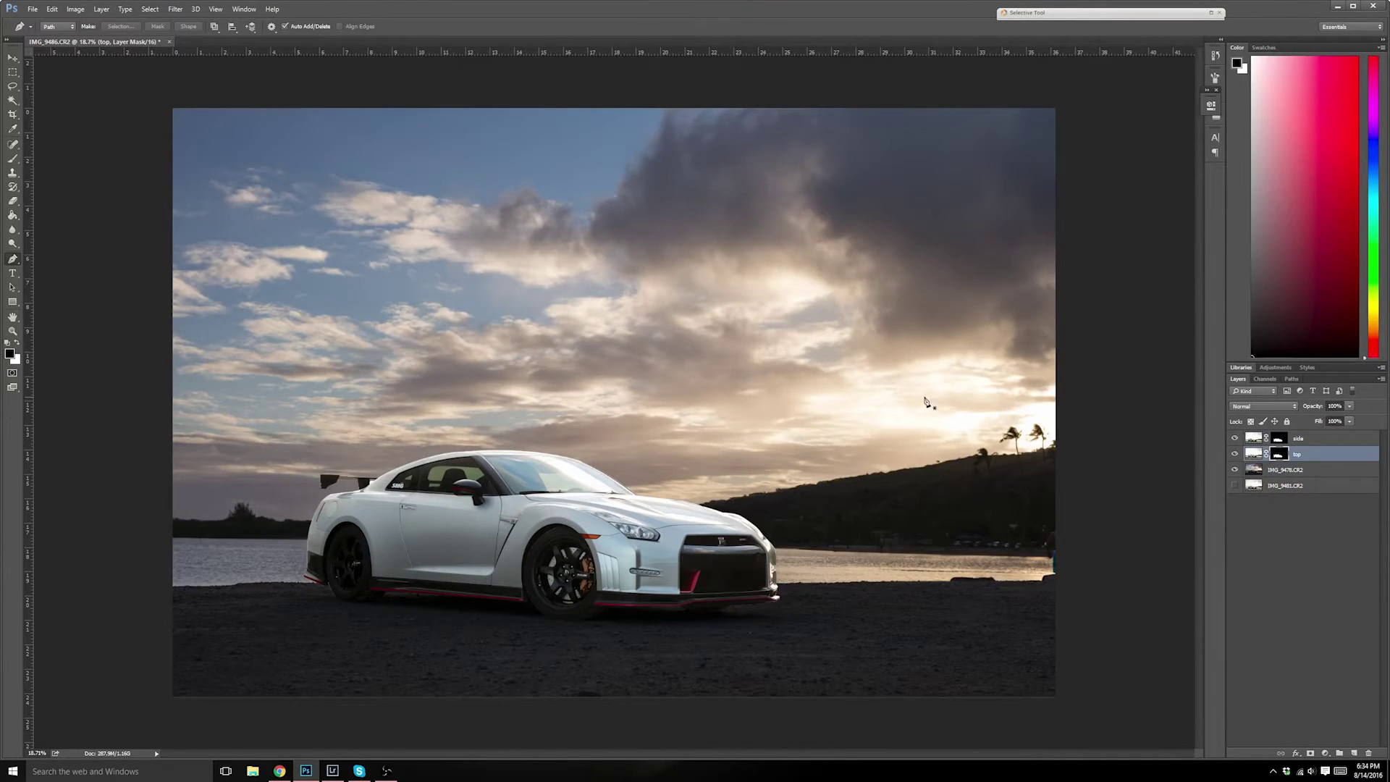
pyautogui.moveTo(1295, 456); pyautogui.dragTo(1295, 435)
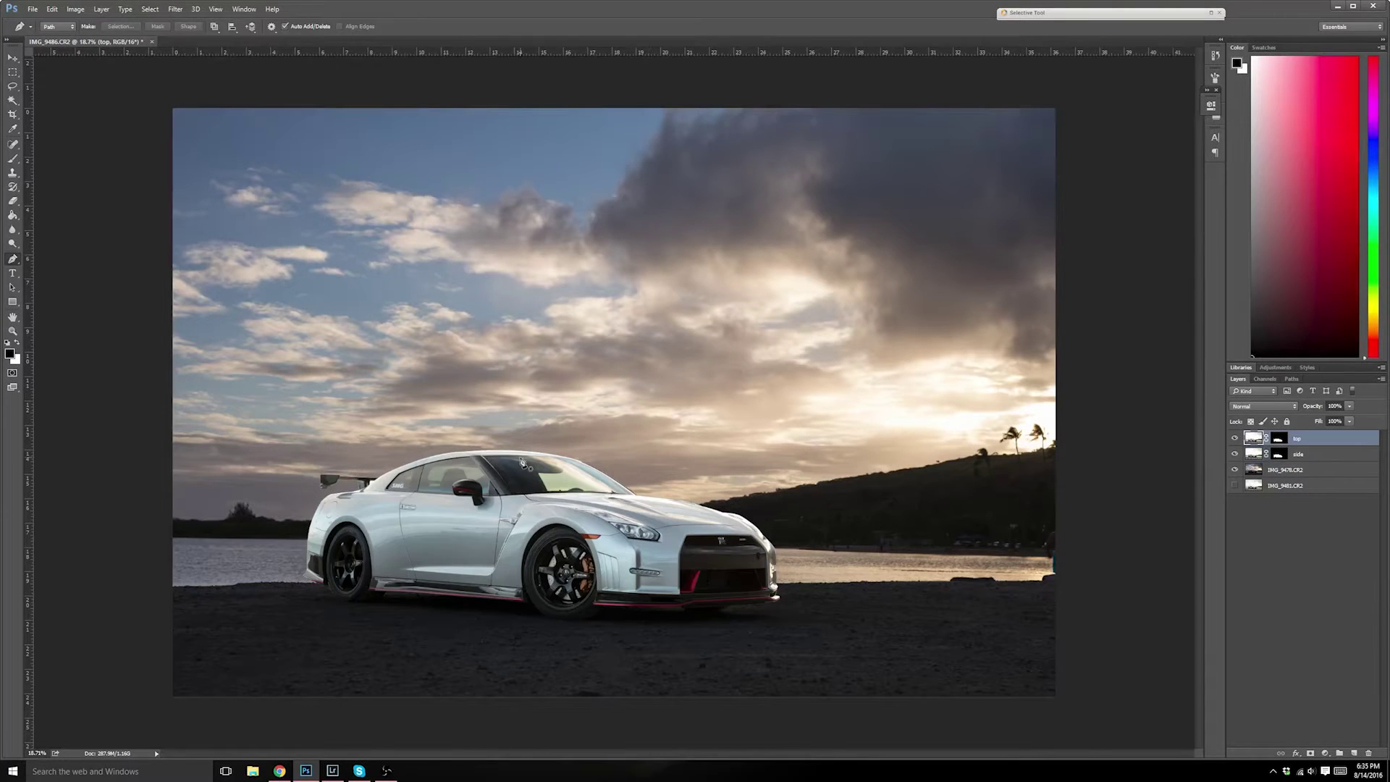
# - Paint black with the Brush on the top layer's mask over the door and side window
pyautogui.press('b')
pyautogui.scroll(4, 415, 523)
pyautogui.moveTo(519, 573)
pyautogui.mouseDown()
pyautogui.moveTo(440, 558)
pyautogui.moveTo(497, 546)
pyautogui.moveTo(480, 539)
pyautogui.mouseUp()
pyautogui.hotkey('ctrl', 'z')
pyautogui.click(1279, 438)
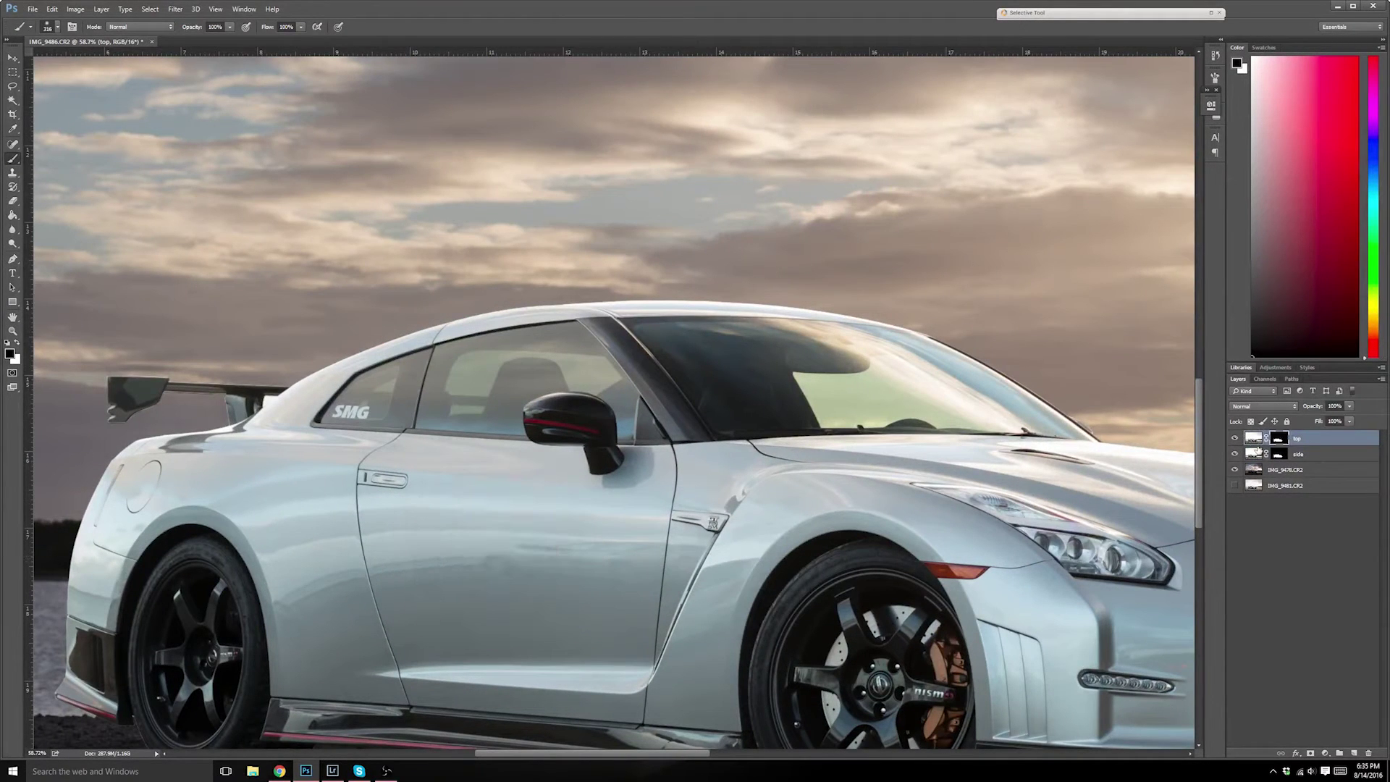
pyautogui.moveTo(572, 572)
pyautogui.mouseDown()
pyautogui.moveTo(471, 572)
pyautogui.moveTo(594, 492)
pyautogui.moveTo(579, 424)
pyautogui.moveTo(456, 441)
pyautogui.moveTo(369, 536)
pyautogui.moveTo(536, 680)
pyautogui.moveTo(637, 655)
pyautogui.moveTo(637, 435)
pyautogui.moveTo(578, 419)
pyautogui.moveTo(572, 394)
pyautogui.moveTo(506, 384)
pyautogui.moveTo(463, 405)
pyautogui.moveTo(554, 340)
pyautogui.moveTo(524, 379)
pyautogui.moveTo(487, 372)
pyautogui.moveTo(543, 333)
pyautogui.moveTo(645, 412)
pyautogui.moveTo(584, 374)
pyautogui.mouseUp()
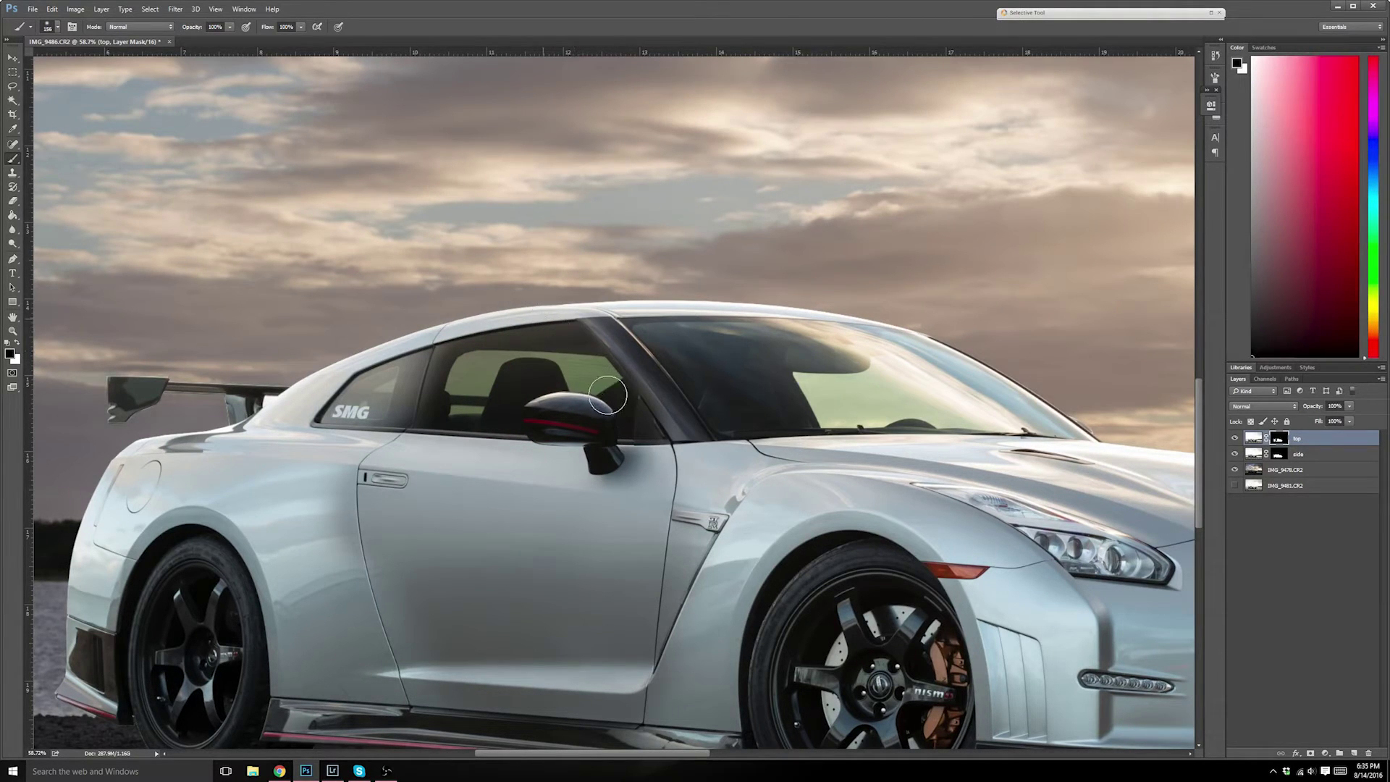
# - Paint black on the top layer's mask over the front fender, side skirt and rear quarter of the car
pyautogui.moveTo(1075, 588); pyautogui.dragTo(888, 444)
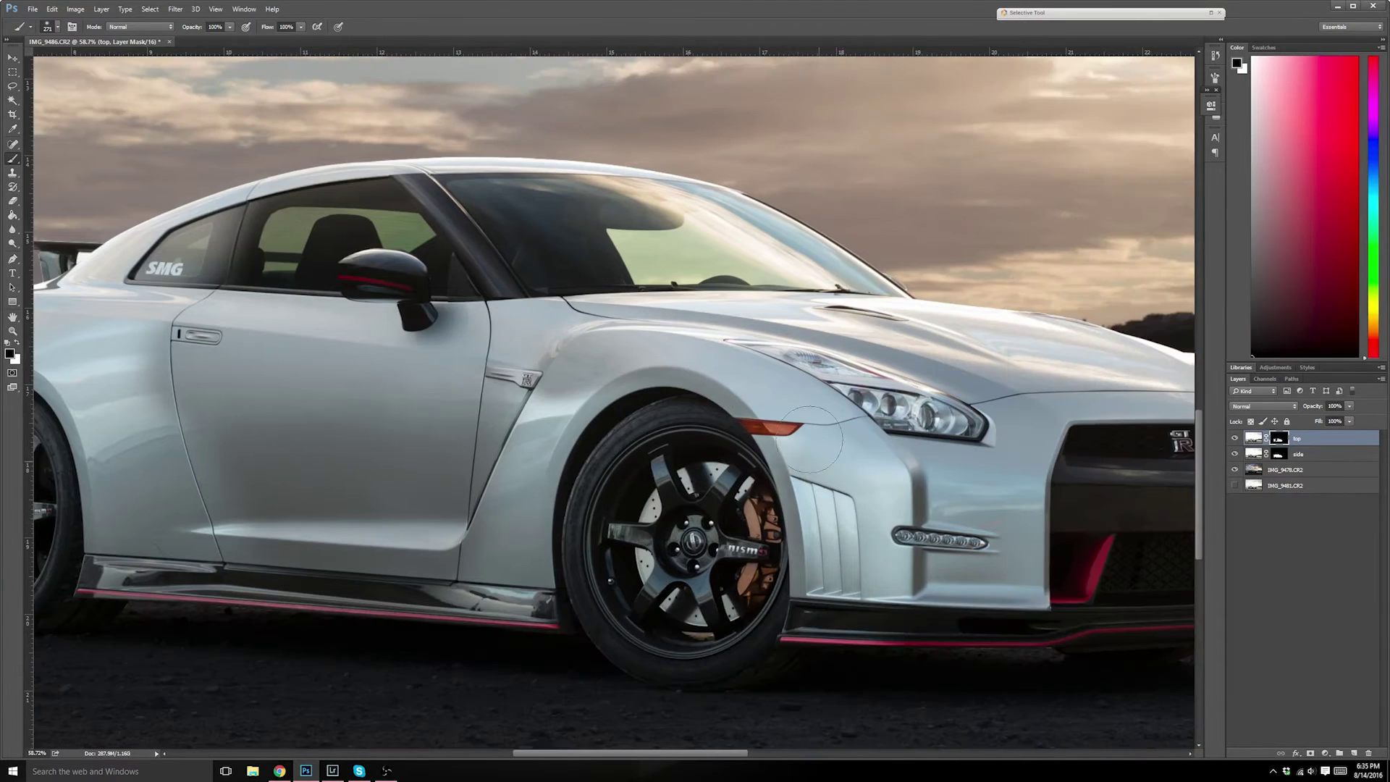
pyautogui.moveTo(778, 456); pyautogui.dragTo(826, 456)
pyautogui.moveTo(825, 456)
pyautogui.mouseDown()
pyautogui.moveTo(878, 620)
pyautogui.moveTo(1003, 499)
pyautogui.moveTo(870, 507)
pyautogui.mouseUp()
pyautogui.moveTo(435, 608); pyautogui.dragTo(543, 435)
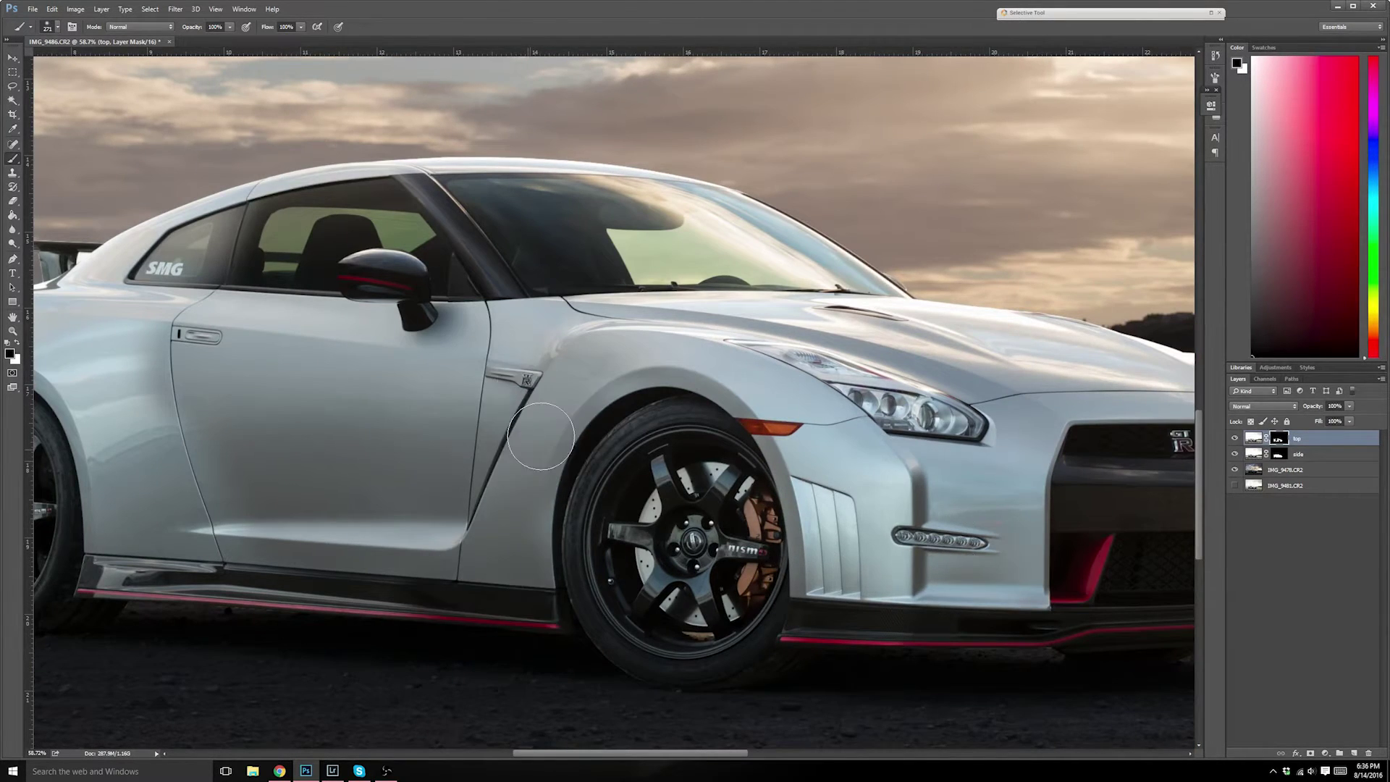
pyautogui.moveTo(311, 275); pyautogui.dragTo(786, 320)
pyautogui.moveTo(434, 304)
pyautogui.mouseDown()
pyautogui.moveTo(651, 290)
pyautogui.moveTo(609, 362)
pyautogui.moveTo(606, 608)
pyautogui.moveTo(832, 489)
pyautogui.moveTo(474, 354)
pyautogui.moveTo(384, 601)
pyautogui.mouseUp()
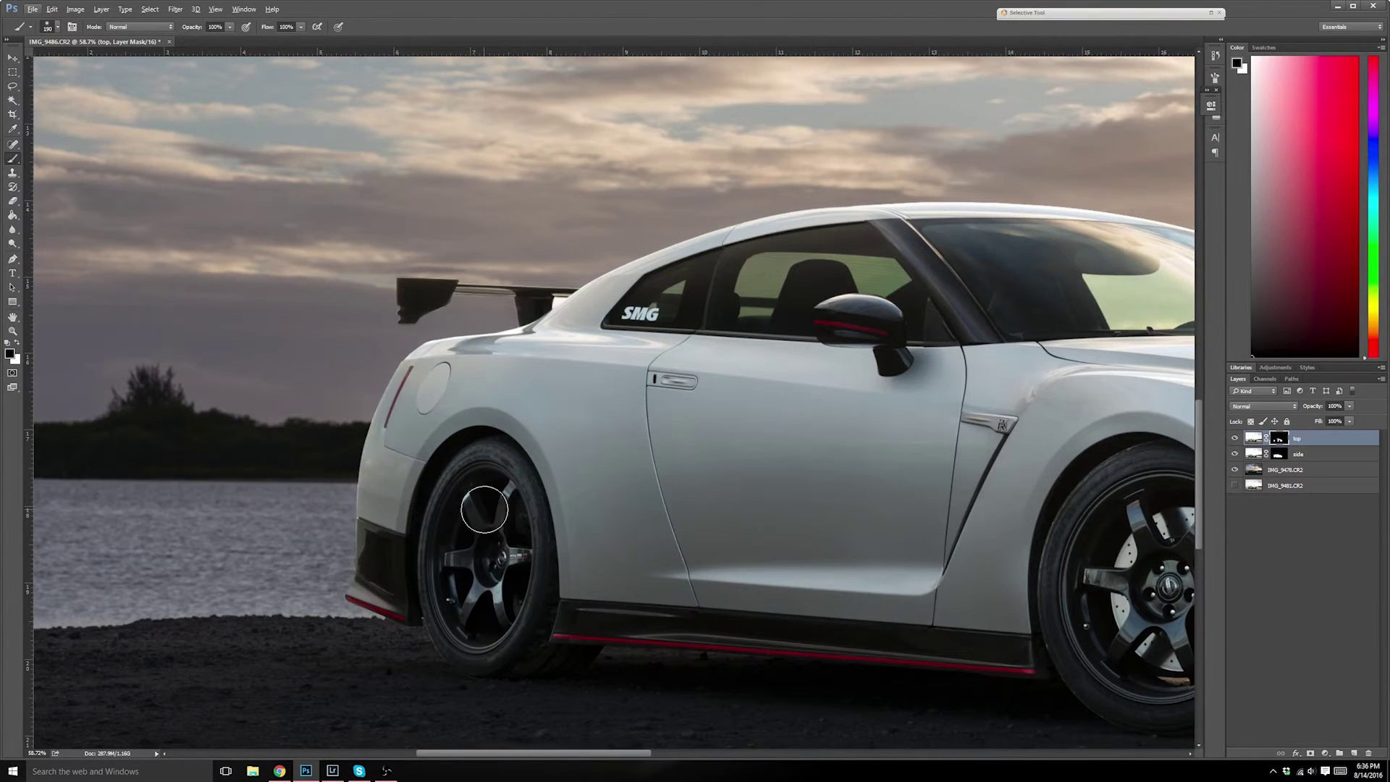
# - Touch up the top layer's mask around the front wheel, switching between white and black paint
pyautogui.scroll(5, 485, 510)
pyautogui.press('x')
pyautogui.scroll(-2, 433, 641)
pyautogui.moveTo(941, 416); pyautogui.dragTo(151, 356)
pyautogui.moveTo(869, 235); pyautogui.dragTo(931, 265)
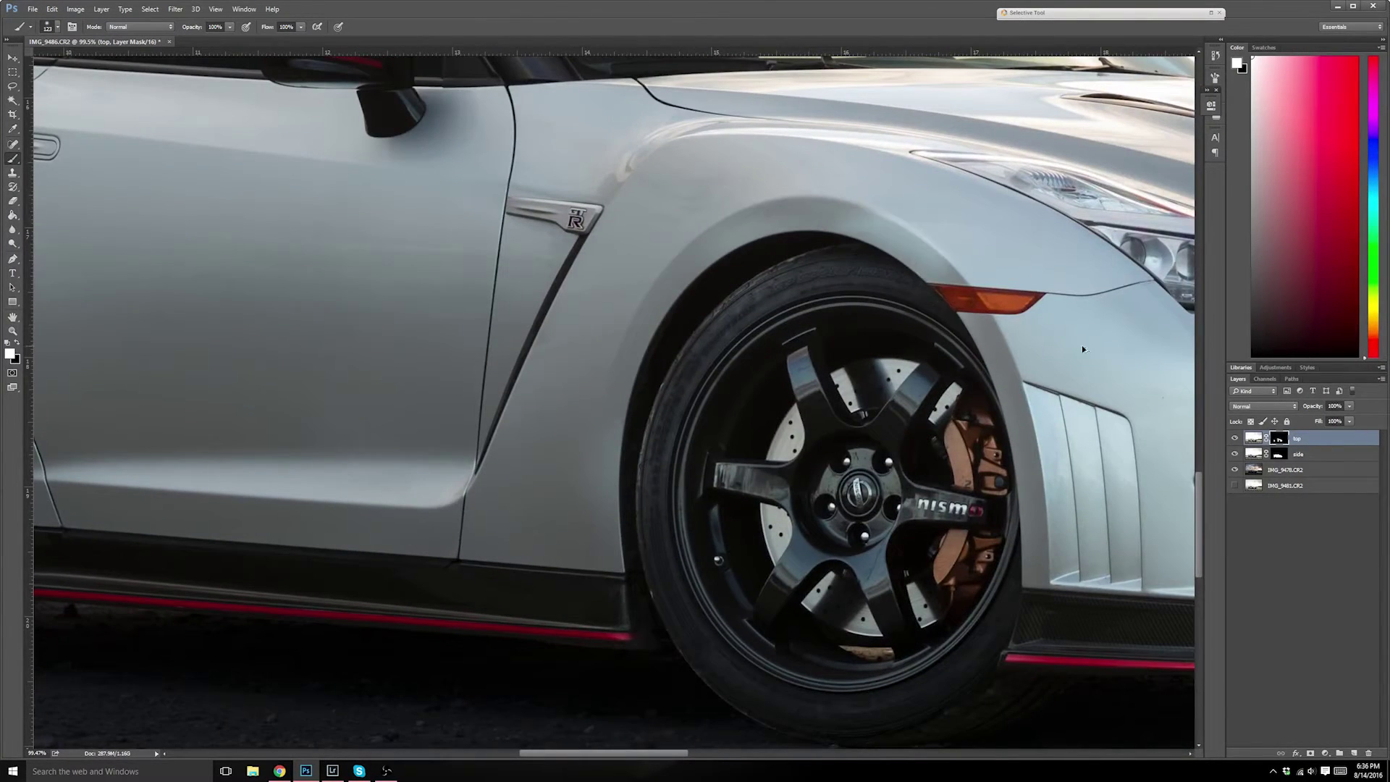
pyautogui.hotkey('ctrl', 'z')
pyautogui.scroll(8, 877, 650)
pyautogui.moveTo(898, 661); pyautogui.dragTo(825, 659)
pyautogui.press('x')
pyautogui.press('x')
# - Touch up the top layer's mask around the front end of the car and check the blend on the whole image
pyautogui.scroll(-10, 865, 596)
pyautogui.moveTo(1086, 413); pyautogui.dragTo(471, 435)
pyautogui.moveTo(556, 431)
pyautogui.mouseDown()
pyautogui.moveTo(627, 432)
pyautogui.moveTo(690, 534)
pyautogui.mouseUp()
pyautogui.press('x')
pyautogui.hotkey('ctrl', 'z')
pyautogui.hotkey('ctrl', 'z')
pyautogui.scroll(-10, 1099, 427)
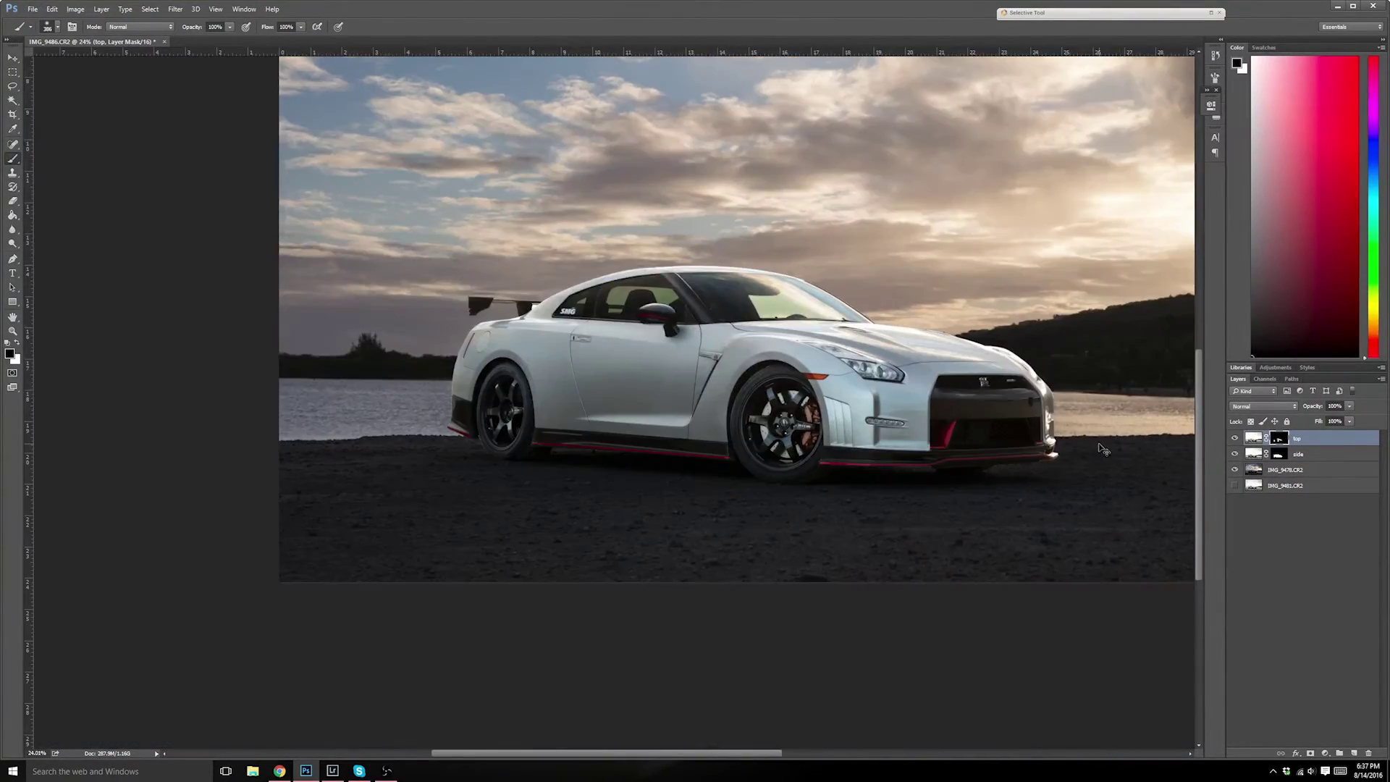
pyautogui.scroll(5, 1103, 449)
pyautogui.hscroll(4, 909, 466)
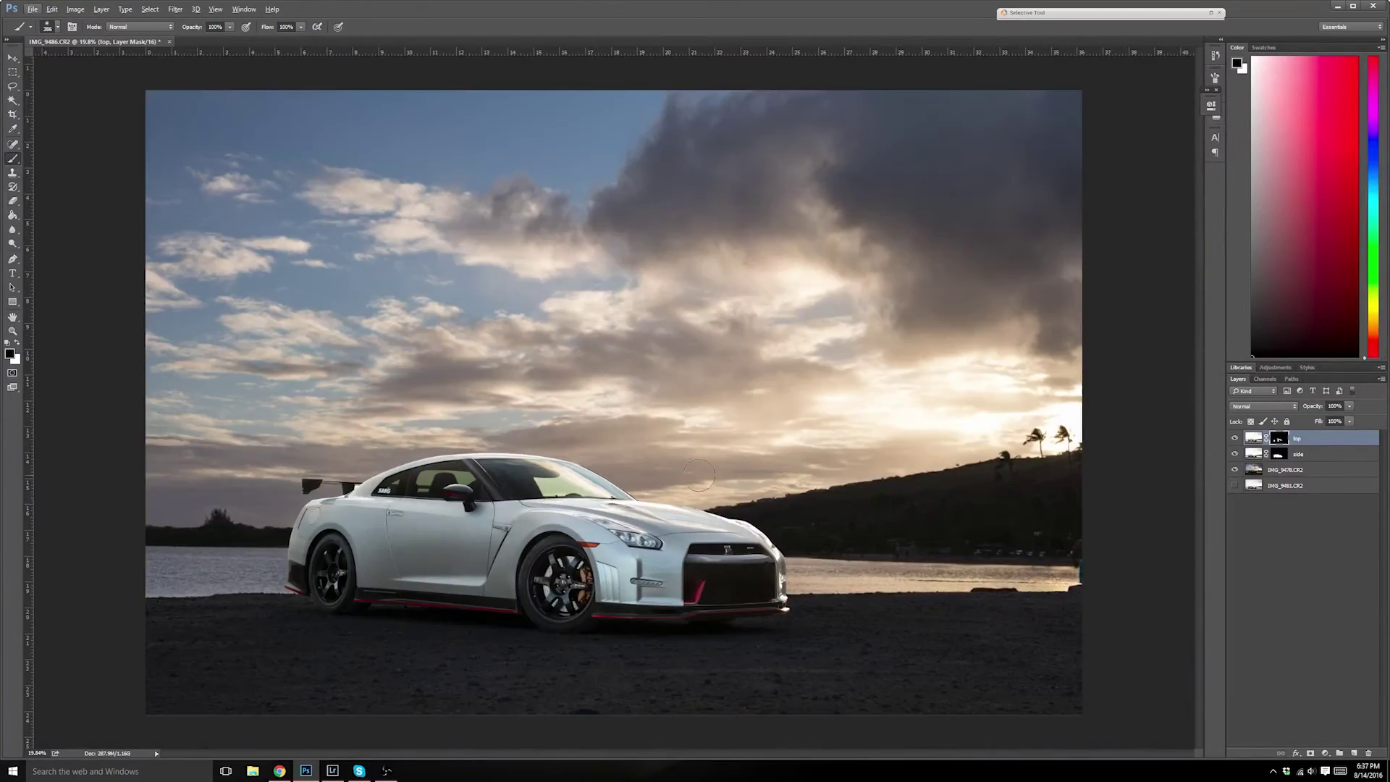
# - Select the bright gap beneath the rear spoiler from a Pen path and paint it black on the top and side masks
pyautogui.scroll(8, 716, 575)
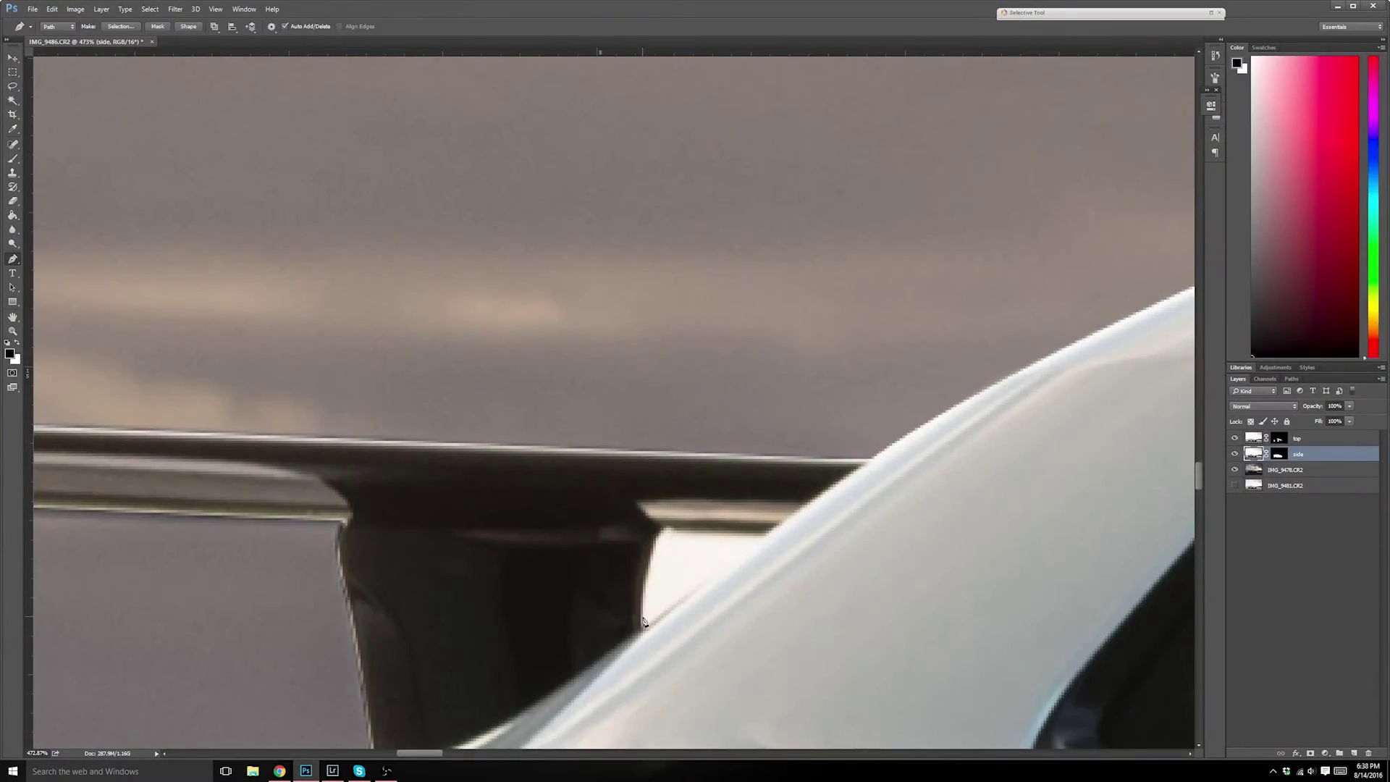
pyautogui.click(643, 627)
pyautogui.rightClick(664, 583)
pyautogui.click(713, 360)
pyautogui.press('b')
pyautogui.click(1279, 438)
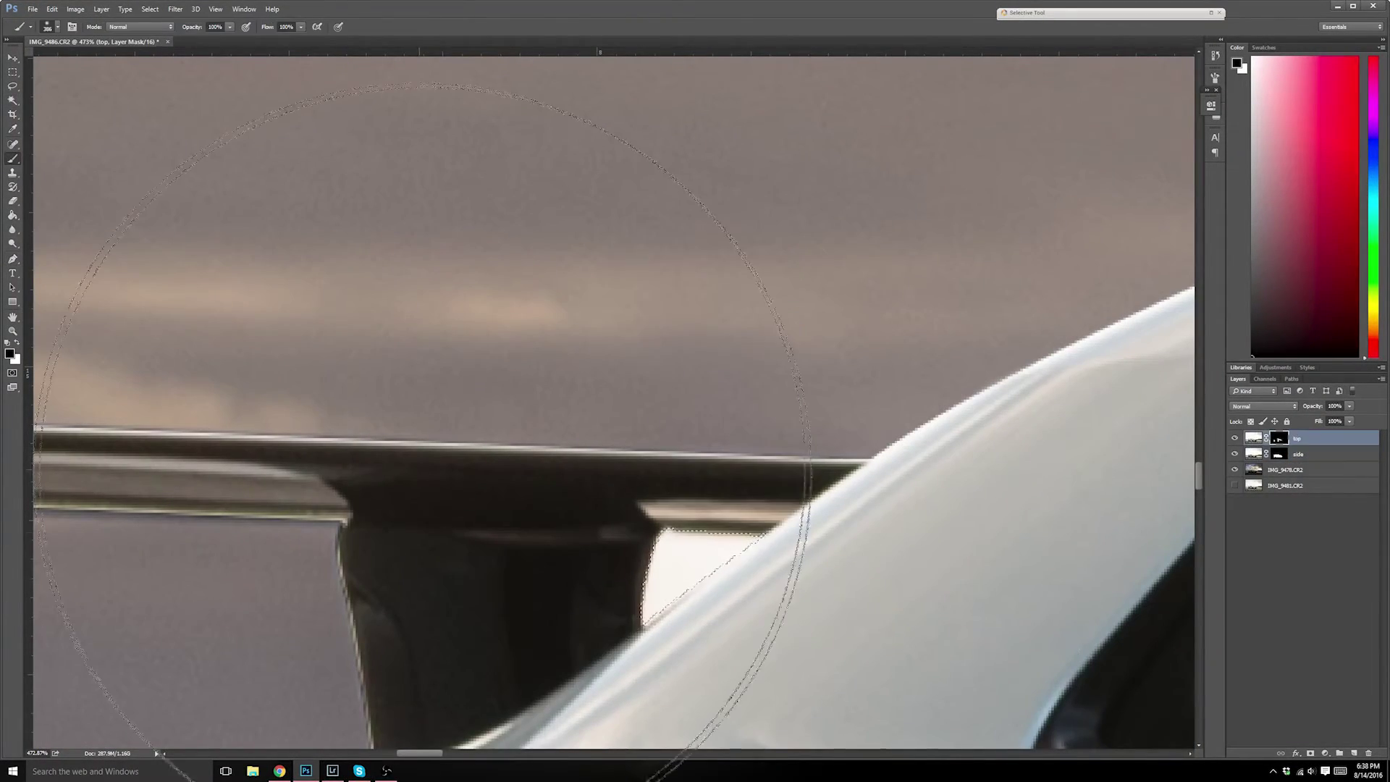
pyautogui.click(1278, 453)
pyautogui.click(596, 530)
# - Add Hue/Saturation and Curves adjustment layers above the car layers for the window glass
pyautogui.scroll(-10, 659, 405)
pyautogui.scroll(8, 833, 365)
pyautogui.click(1324, 753)
pyautogui.click(1310, 620)
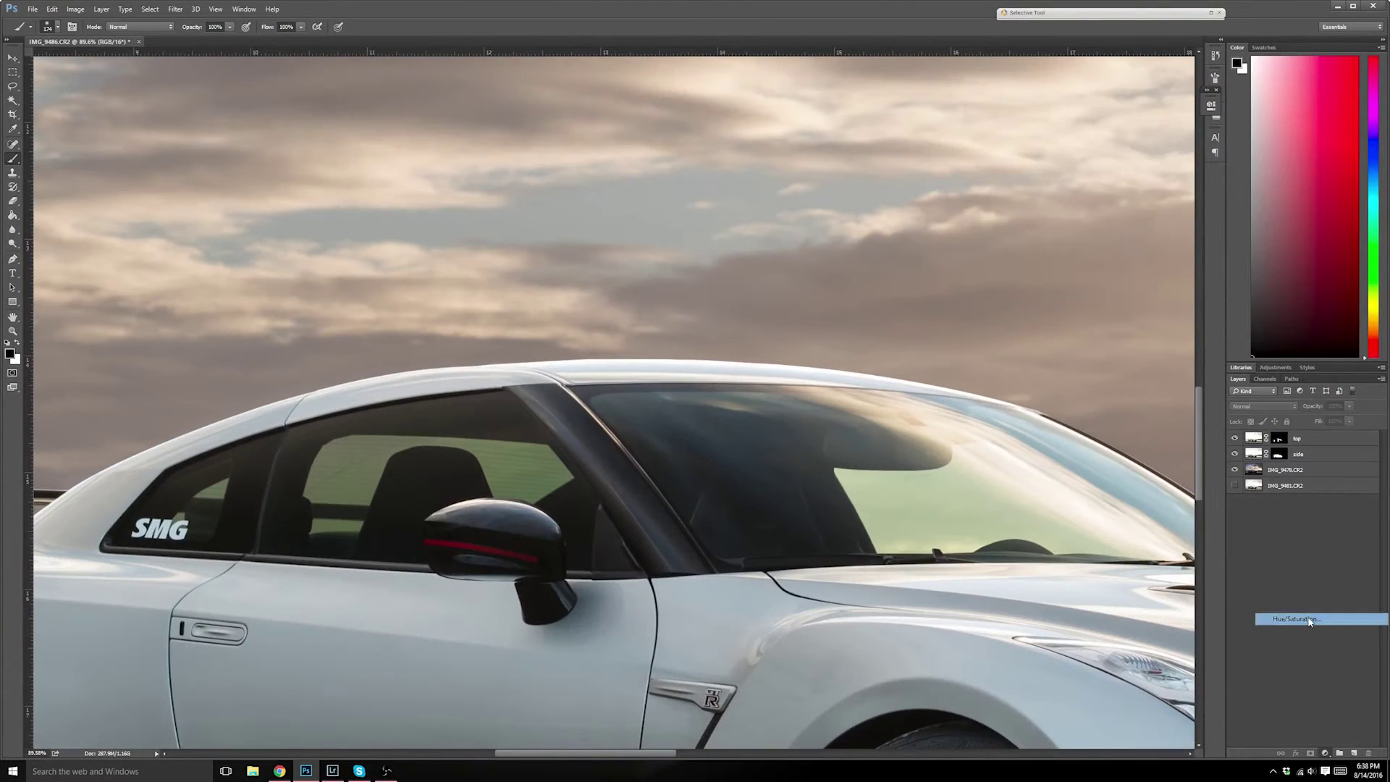
pyautogui.click(1325, 753)
# - Group the two adjustment layers as windows and add a layer mask to the group
pyautogui.keyDown('shift'); pyautogui.click(1306, 456); pyautogui.keyUp('shift')
pyautogui.hotkey('ctrl', 'g')
pyautogui.doubleClick(1283, 437)
pyautogui.write('windows')
pyautogui.press('Return')
pyautogui.click(1310, 753)
# - Trace the windshield's green area with the Pen tool from its lower corner up the dark edge and beneath the dark reflection
pyautogui.press('p')
pyautogui.scroll(8, 697, 485)
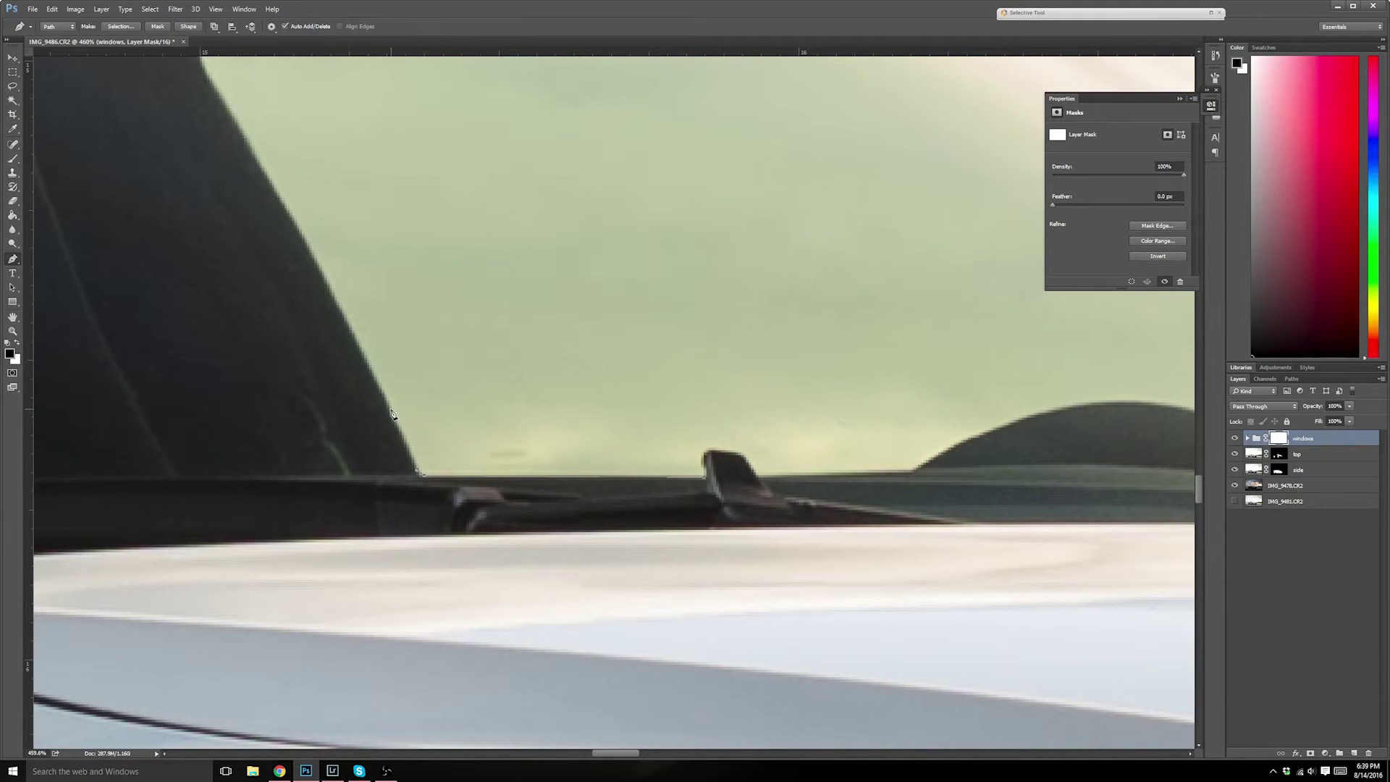
pyautogui.moveTo(365, 335); pyautogui.dragTo(557, 520)
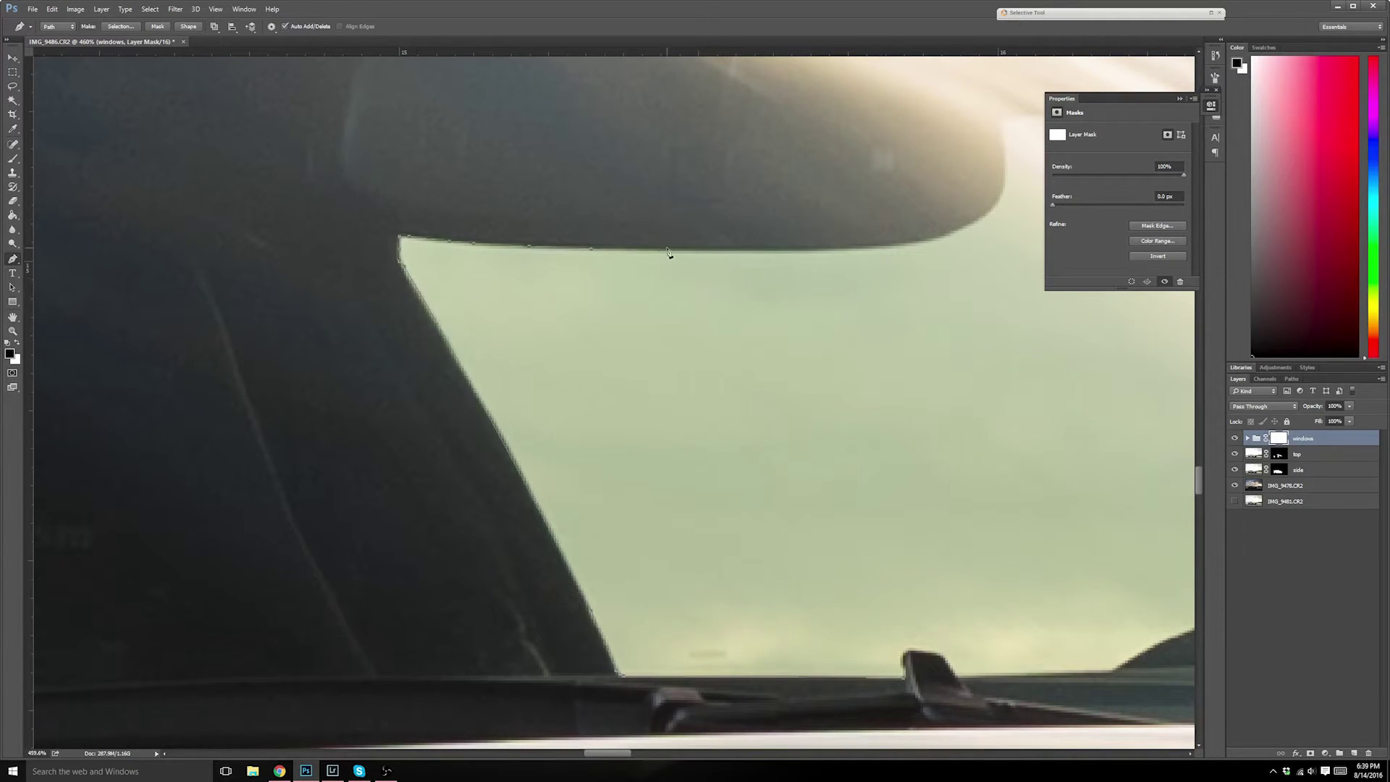
pyautogui.moveTo(1006, 188); pyautogui.dragTo(560, 267)
pyautogui.click(706, 187)
pyautogui.click(774, 184)
pyautogui.moveTo(984, 254); pyautogui.dragTo(371, 253)
pyautogui.click(405, 271)
pyautogui.moveTo(464, 333); pyautogui.dragTo(415, 258)
# - Continue the path down the windshield's sloping reflection and back along the dashboard edge
pyautogui.click(977, 606)
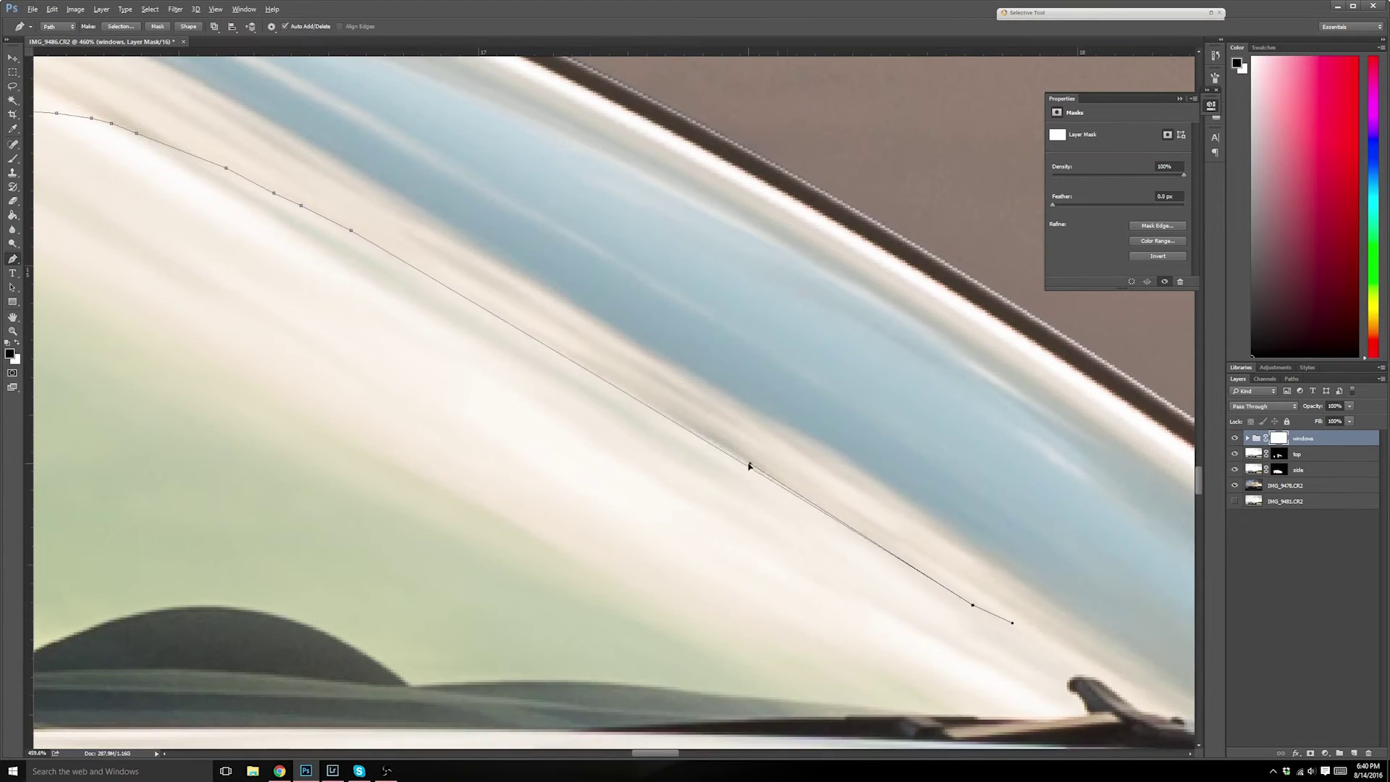
pyautogui.moveTo(751, 465); pyautogui.dragTo(622, 367)
pyautogui.click(955, 607)
pyautogui.click(380, 582)
pyautogui.click(356, 582)
pyautogui.click(315, 583)
pyautogui.click(285, 587)
pyautogui.moveTo(285, 587); pyautogui.dragTo(533, 597)
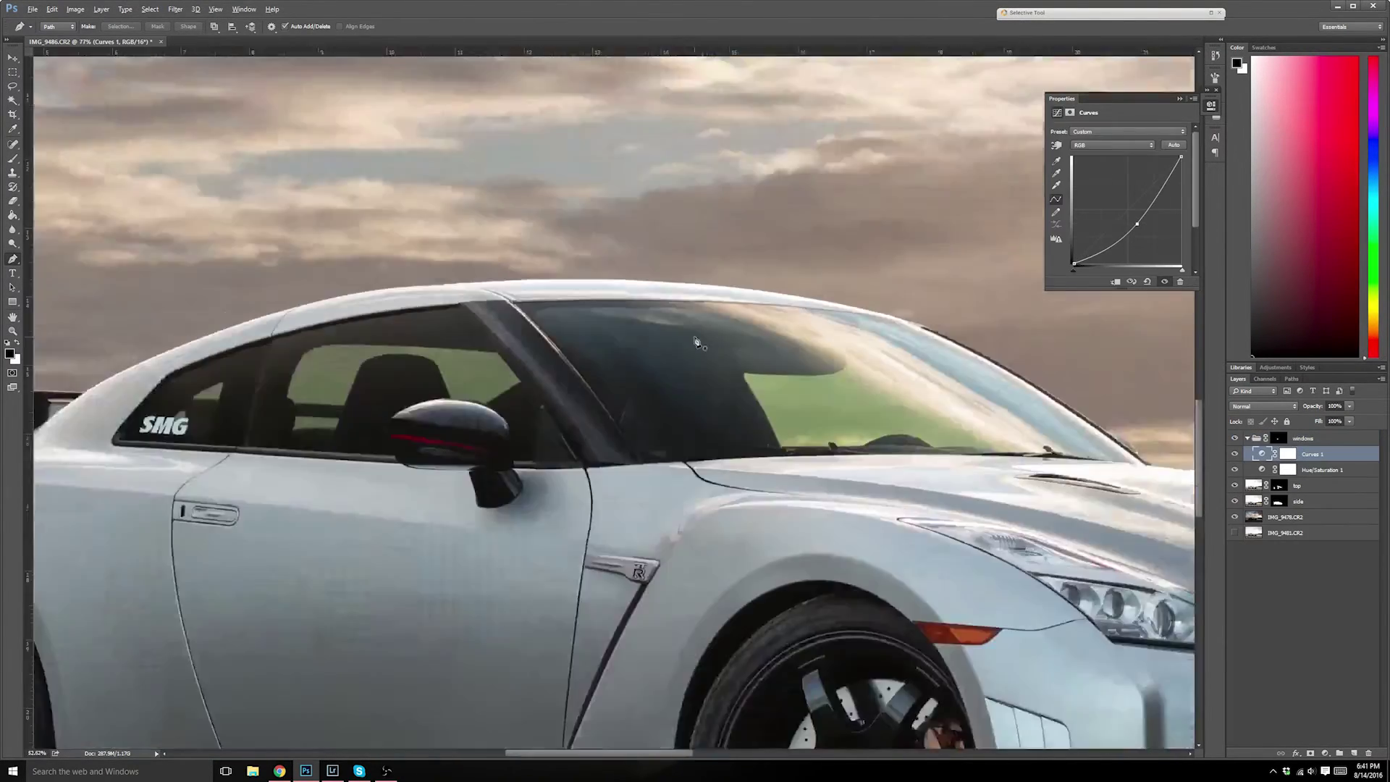
# - Raise the midpoint of the windows group's Curves adjustment slightly to lighten the glass
pyautogui.scroll(5, 877, 341)
pyautogui.moveTo(1137, 224); pyautogui.dragTo(1134, 219)
# - Trace the green area in the front side window with the Pen tool along its upper and rear edges and around the seat
pyautogui.moveTo(217, 564); pyautogui.dragTo(745, 536)
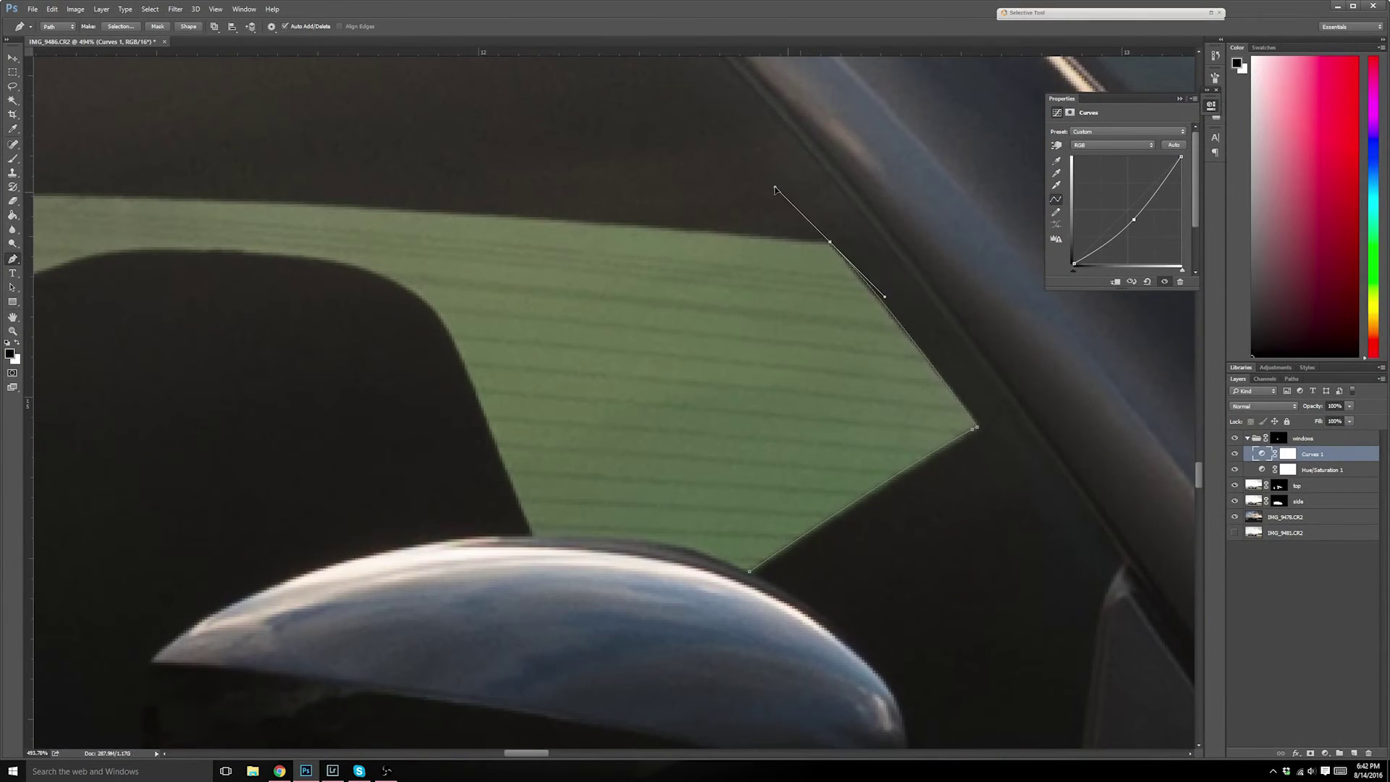
pyautogui.moveTo(507, 210); pyautogui.dragTo(916, 232)
pyautogui.click(276, 214)
pyautogui.moveTo(163, 215); pyautogui.dragTo(438, 217)
pyautogui.click(282, 275)
pyautogui.moveTo(282, 276); pyautogui.dragTo(781, 204)
pyautogui.click(670, 481)
pyautogui.click(715, 518)
pyautogui.scroll(-5, 791, 525)
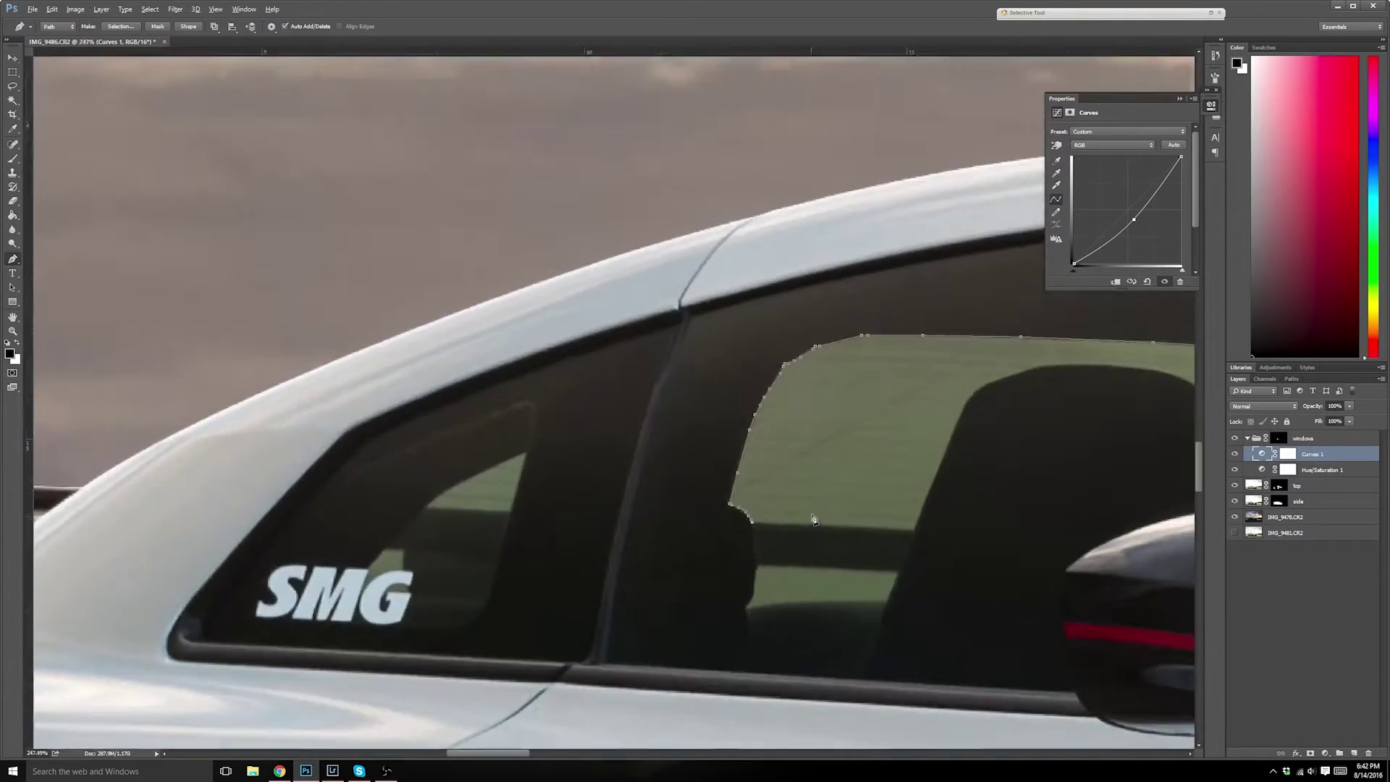
pyautogui.scroll(4, 814, 520)
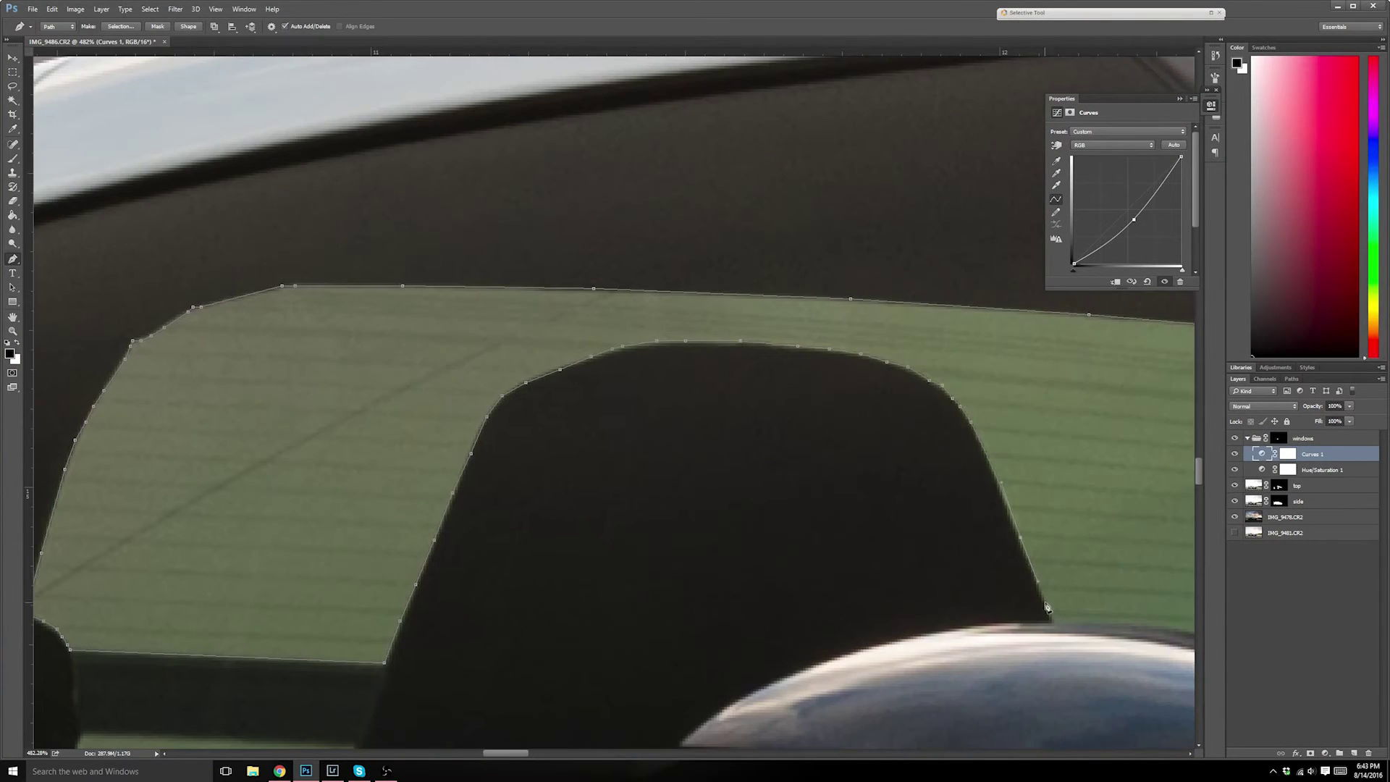
pyautogui.scroll(-5, 1046, 606)
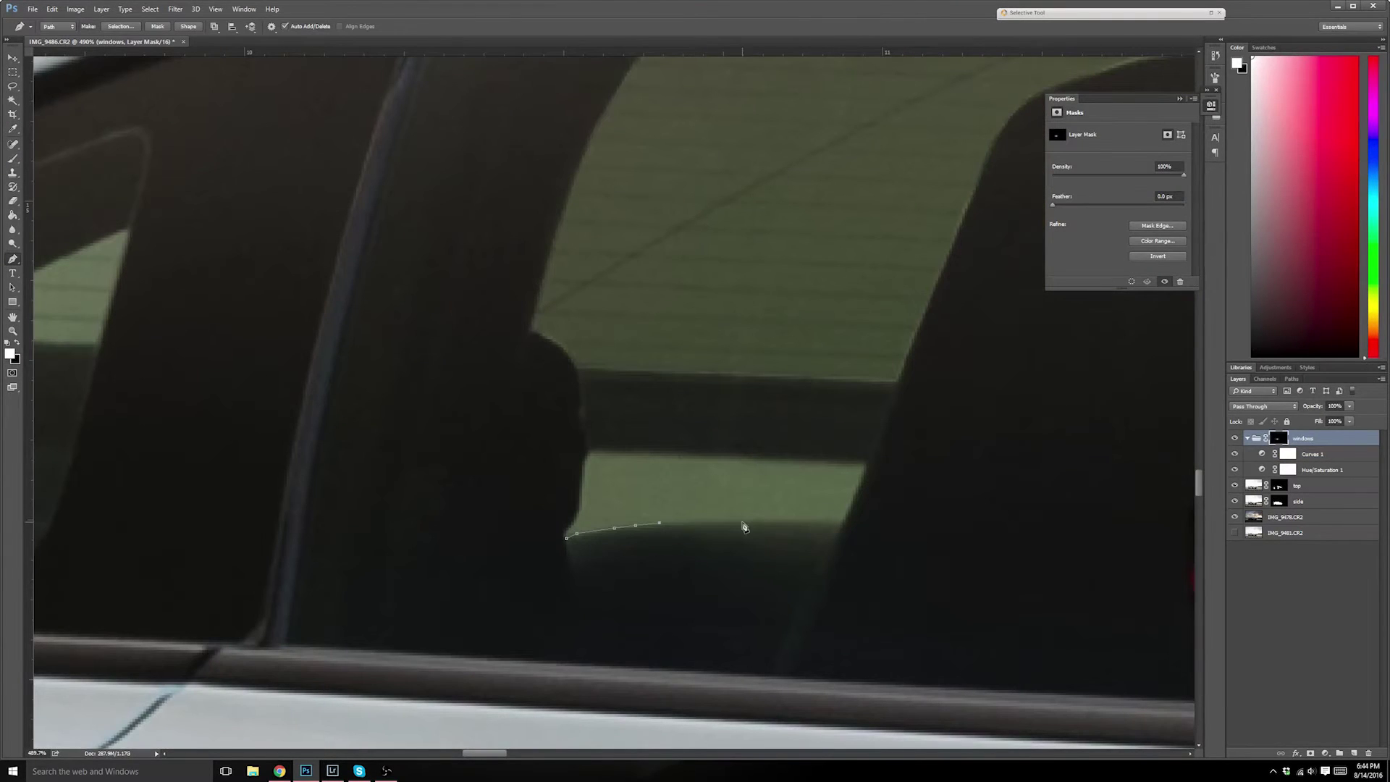
# - Select the green patch in the rear quarter window from a closed Pen path, paint it white on the windows mask, and deselect
pyautogui.hscroll(-6, 583, 514)
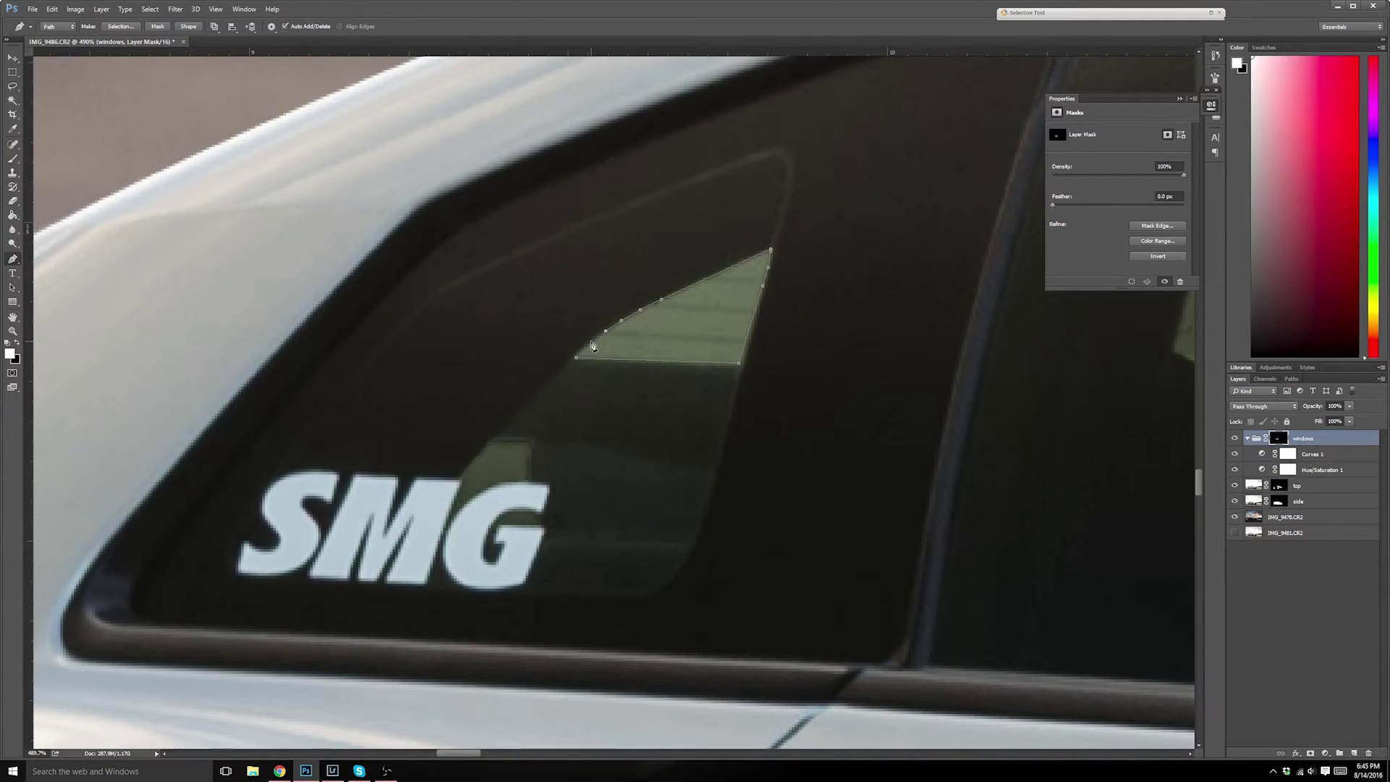
pyautogui.click(576, 357)
pyautogui.press('Return')
pyautogui.press('b')
pyautogui.click(512, 289)
pyautogui.hotkey('ctrl', 'd')
pyautogui.scroll(-6, 697, 366)
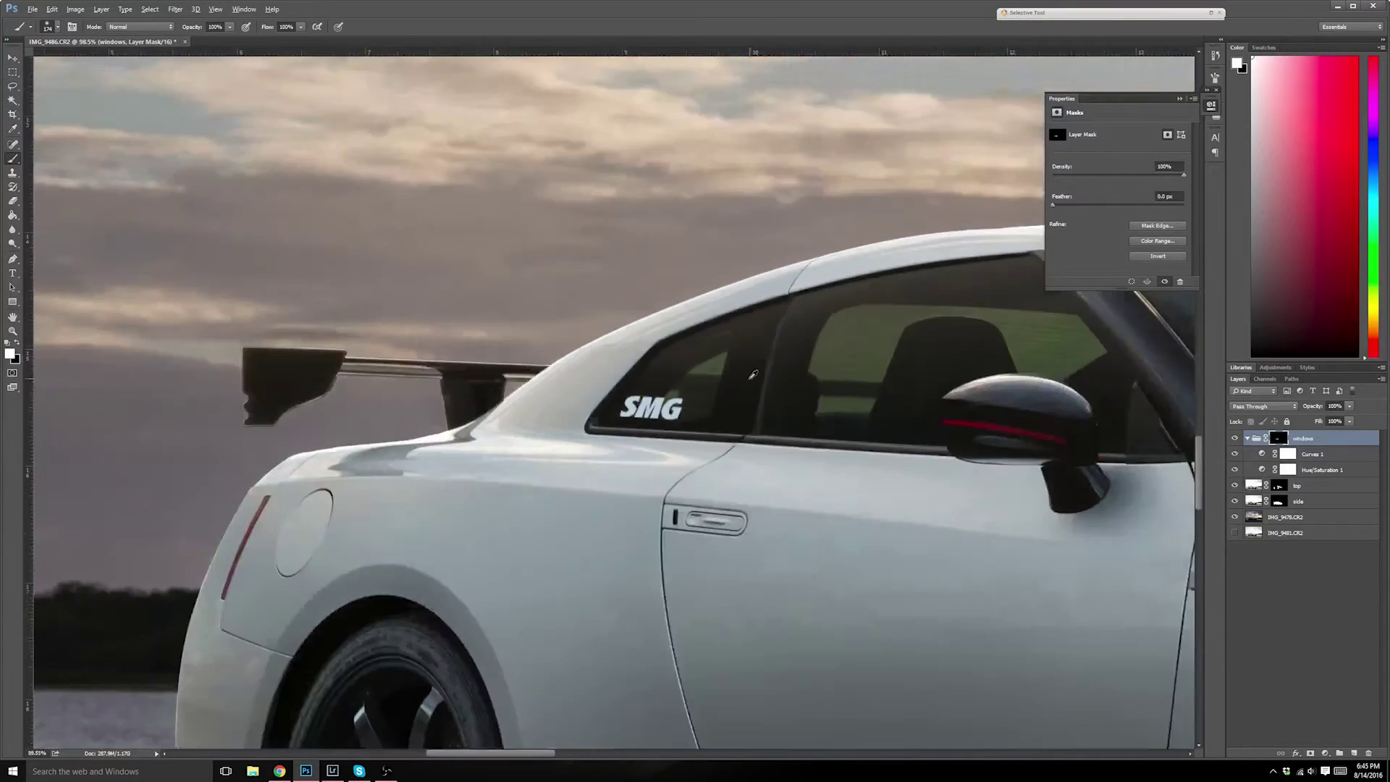
# - Set the windows group's Hue/Saturation hue to -16 and lower the Curves midpoint slightly to darken the glass
pyautogui.scroll(-8, 753, 374)
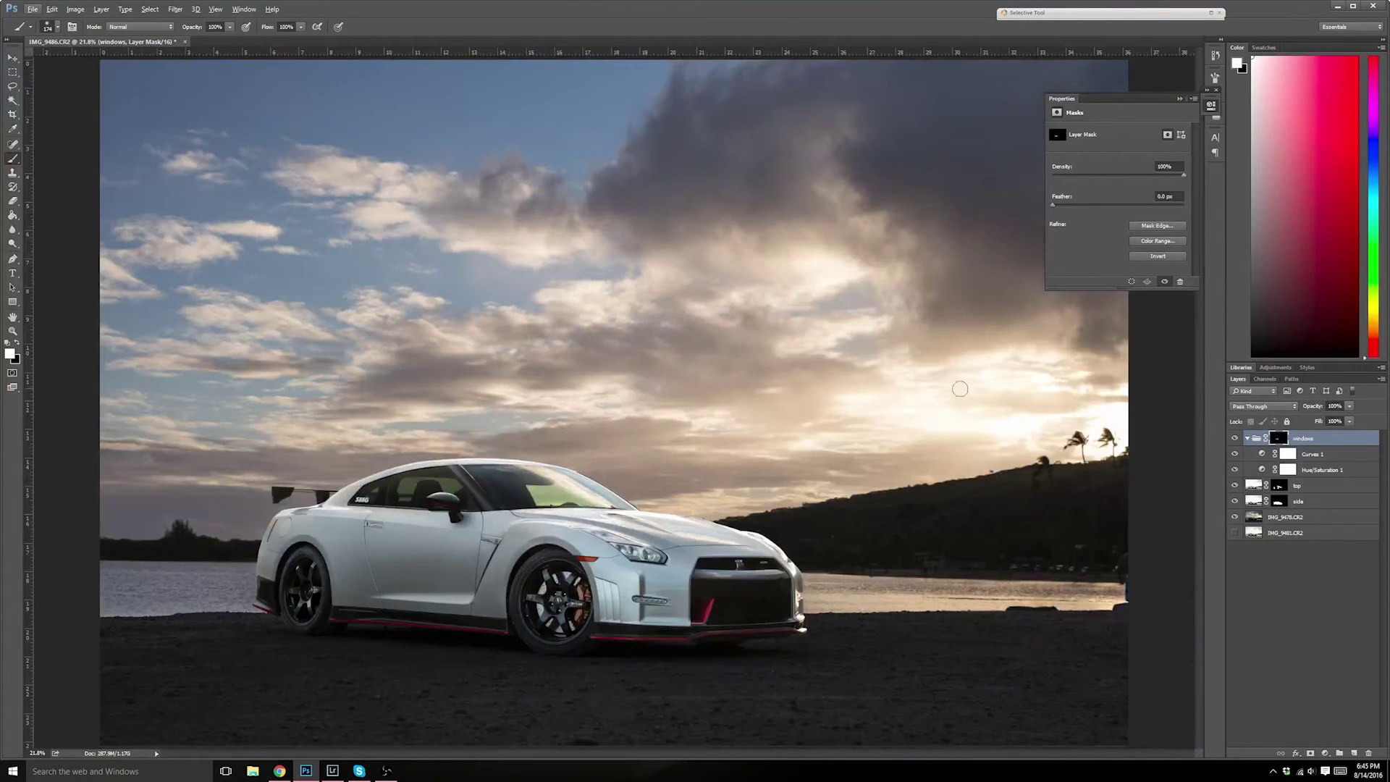
pyautogui.click(1285, 459)
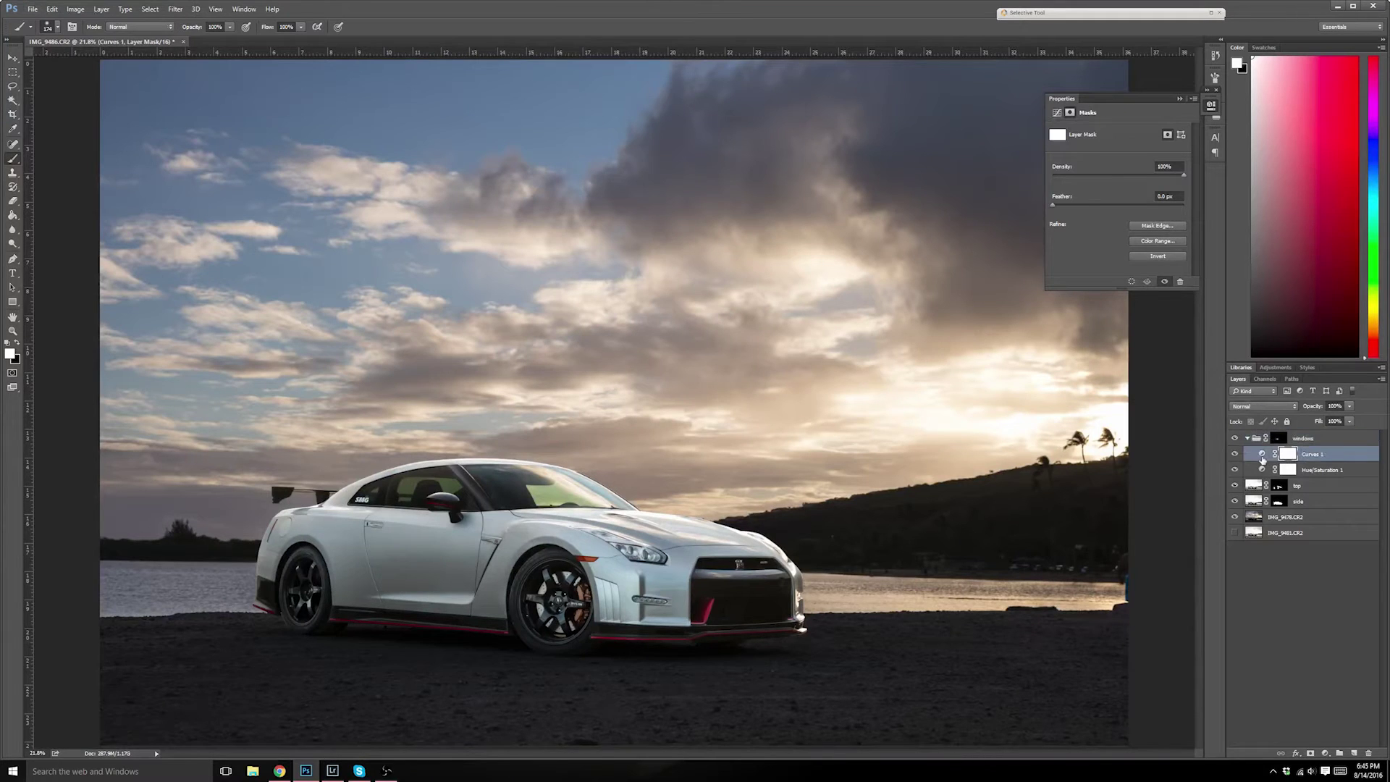
pyautogui.click(1263, 475)
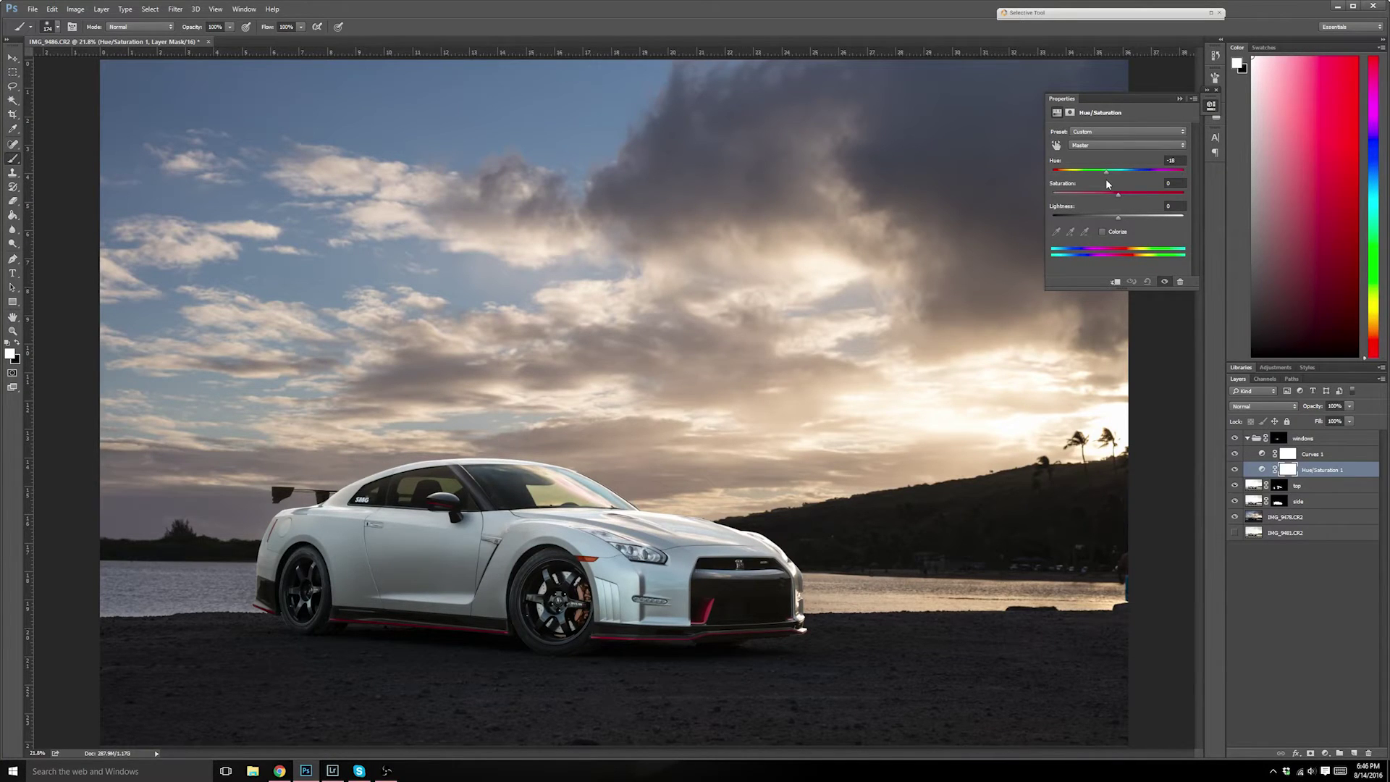
pyautogui.moveTo(1106, 180); pyautogui.dragTo(1108, 181)
pyautogui.click(1257, 453)
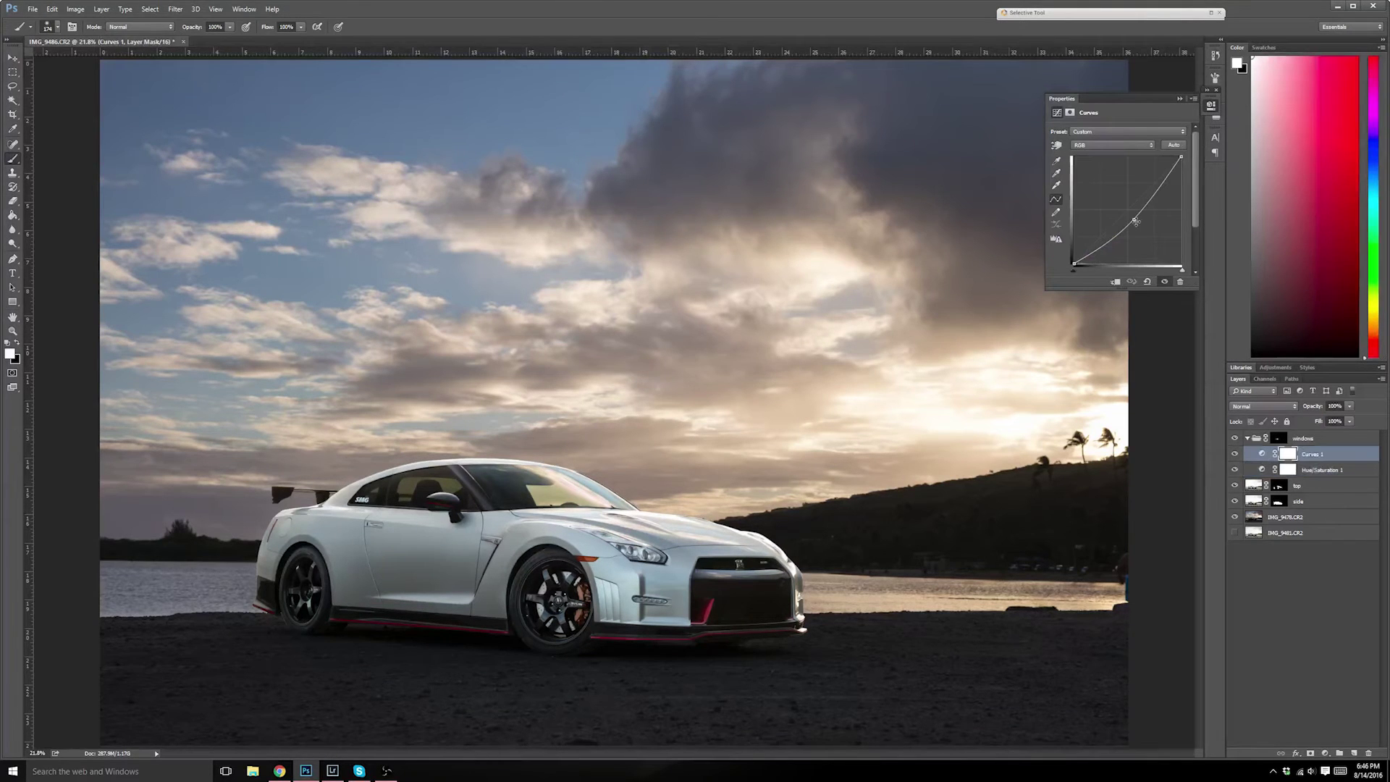
pyautogui.moveTo(1136, 220); pyautogui.dragTo(1127, 216)
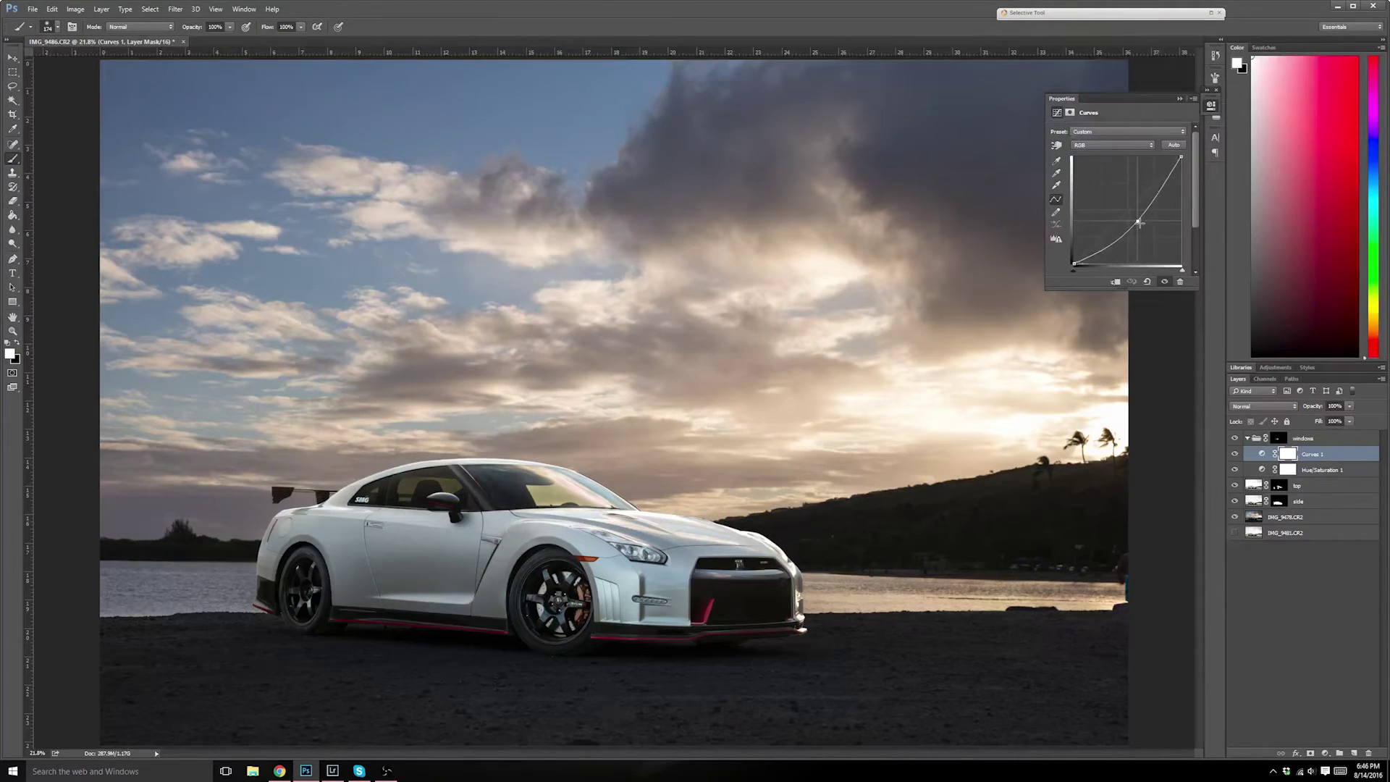
pyautogui.hotkey('alt', '[')
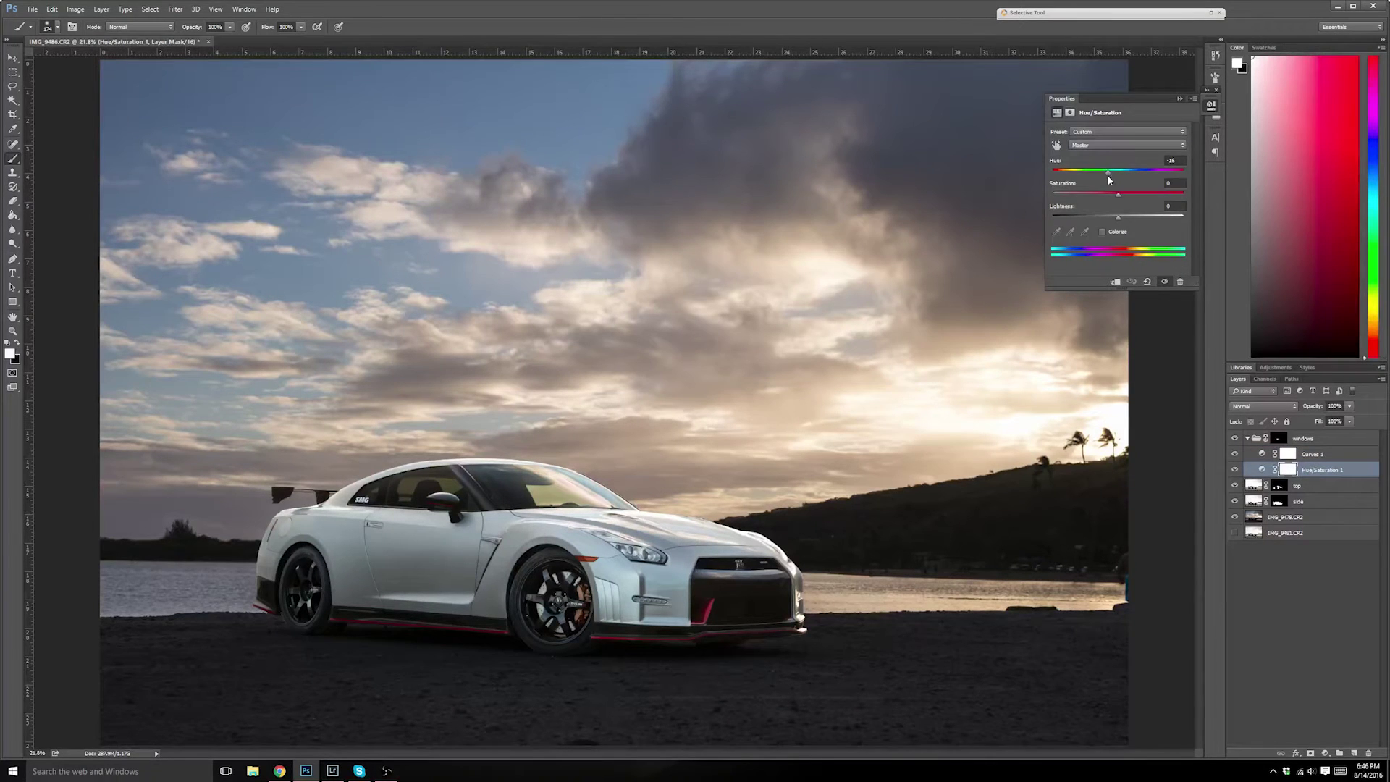
pyautogui.hotkey('alt', '4')
# - Group the top and side layers as car and move the IMG_9481 layer above IMG_9478, beneath the side layer
pyautogui.click(1248, 439)
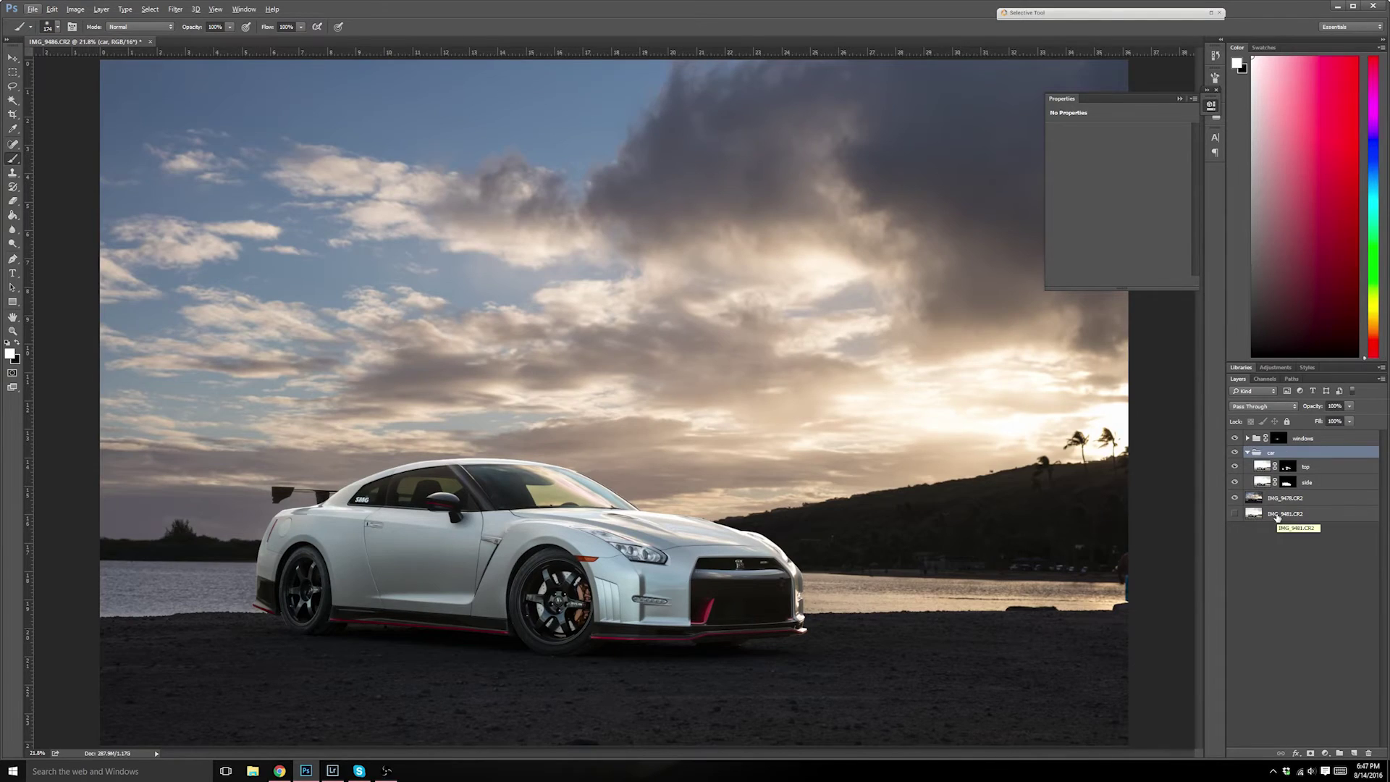
pyautogui.moveTo(1277, 519); pyautogui.dragTo(1271, 505)
# - Add a black mask to the IMG_9481 layer and paint white over the ground, water and hillside
pyautogui.keyDown('alt'); pyautogui.click(1338, 753); pyautogui.keyUp('alt')
pyautogui.moveTo(999, 724)
pyautogui.mouseDown()
pyautogui.moveTo(1055, 745)
pyautogui.moveTo(931, 729)
pyautogui.moveTo(934, 781)
pyautogui.moveTo(220, 781)
pyautogui.moveTo(352, 781)
pyautogui.moveTo(206, 761)
pyautogui.moveTo(893, 749)
pyautogui.moveTo(881, 748)
pyautogui.moveTo(1007, 778)
pyautogui.moveTo(776, 763)
pyautogui.moveTo(709, 781)
pyautogui.moveTo(518, 780)
pyautogui.moveTo(841, 763)
pyautogui.moveTo(948, 767)
pyautogui.moveTo(231, 768)
pyautogui.mouseUp()
pyautogui.moveTo(1, 759); pyautogui.dragTo(15, 758)
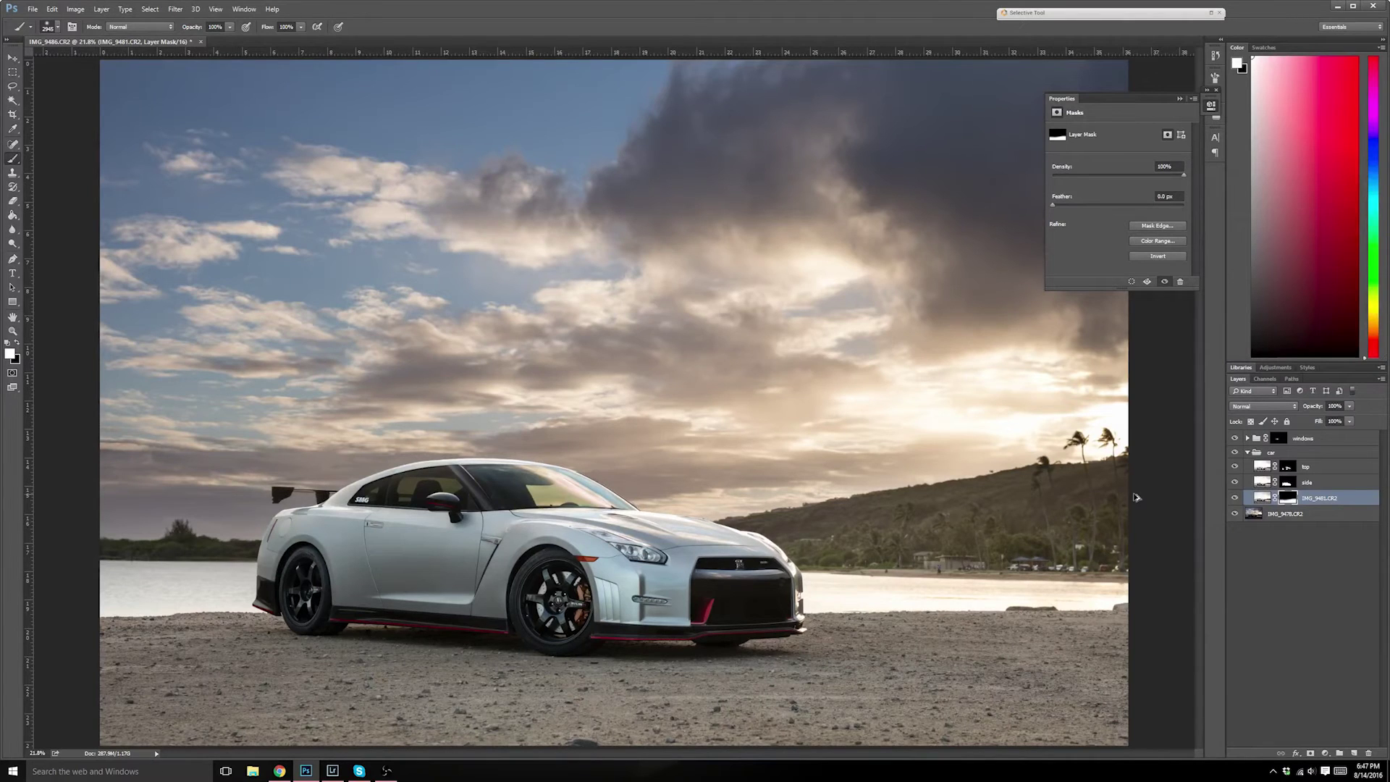
# - Compare the image with and without the masked IMG_9481 foreground layer
pyautogui.click(1234, 499)
pyautogui.click(1234, 498)
pyautogui.click(1235, 498)
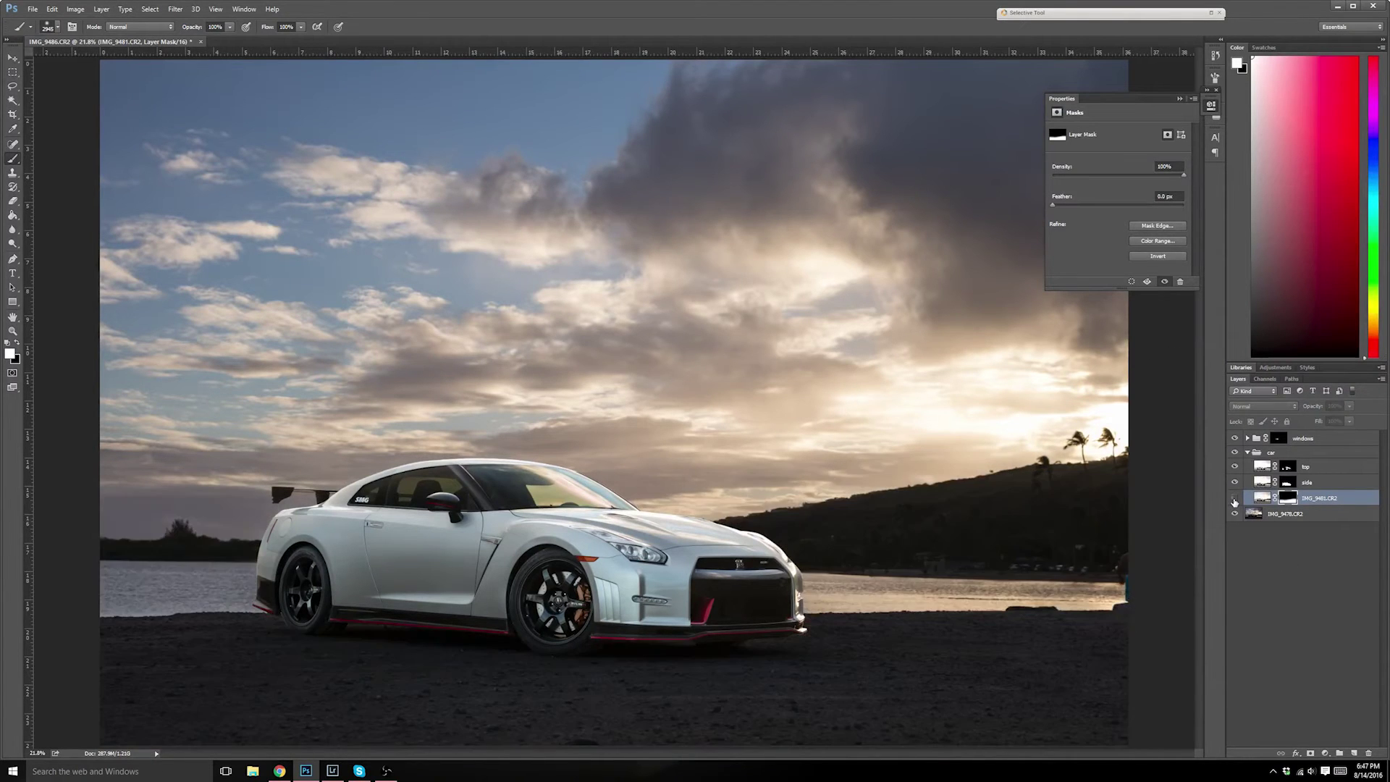
# - Check the brightened ground, water and hillside by toggling the masked IMG_9481 layer
pyautogui.click(1234, 498)
pyautogui.click(1235, 498)
pyautogui.click(1234, 498)
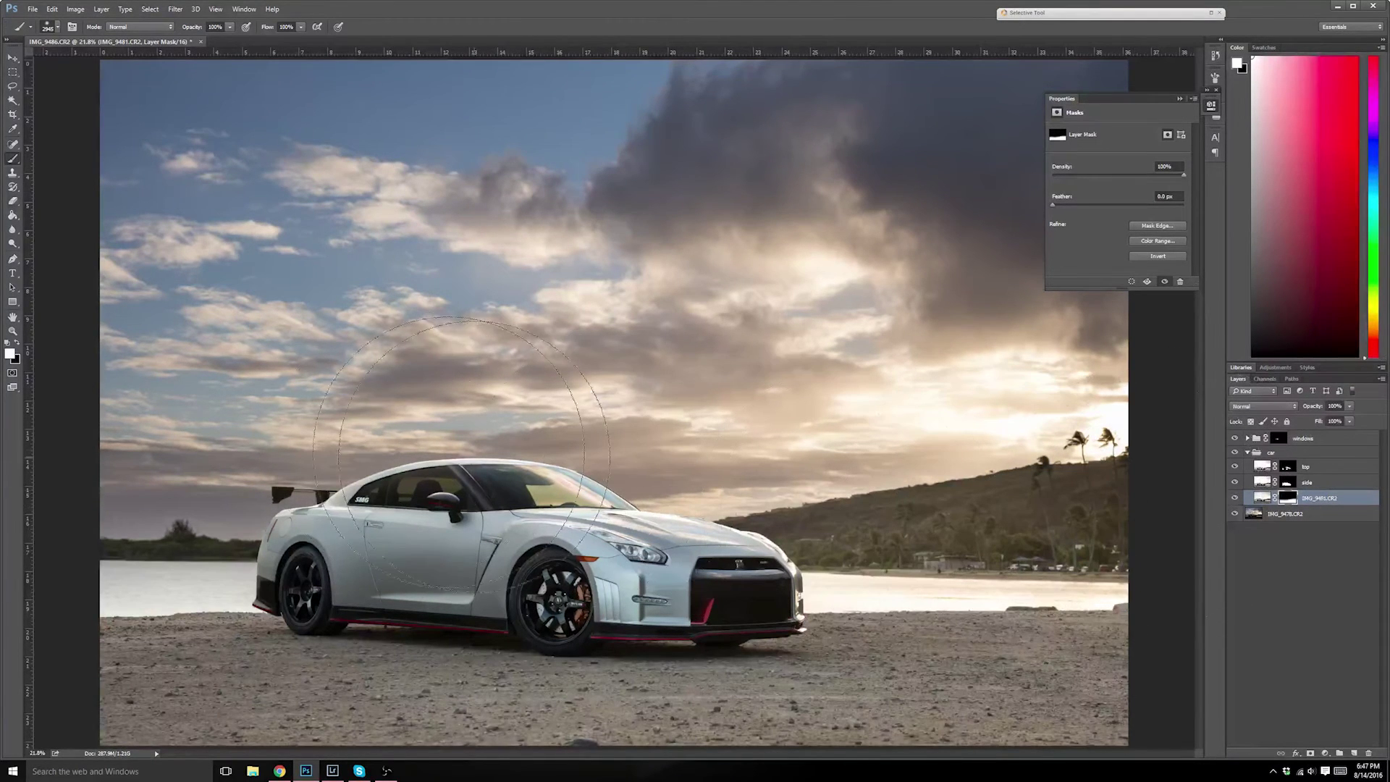
pyautogui.moveTo(278, 448); pyautogui.dragTo(169, 441)
pyautogui.moveTo(203, 507); pyautogui.dragTo(184, 503)
pyautogui.click(1234, 499)
pyautogui.click(1235, 500)
# - Refill the IMG_9481 mask with black and repaint white over the ground and water around the car
pyautogui.hotkey('ctrl', 'BackSpace')
pyautogui.moveTo(853, 630)
pyautogui.mouseDown()
pyautogui.moveTo(900, 621)
pyautogui.moveTo(924, 645)
pyautogui.mouseUp()
pyautogui.click(912, 695)
pyautogui.moveTo(913, 705)
pyautogui.mouseDown()
pyautogui.moveTo(999, 695)
pyautogui.moveTo(594, 681)
pyautogui.moveTo(507, 753)
pyautogui.moveTo(847, 717)
pyautogui.moveTo(1126, 637)
pyautogui.mouseUp()
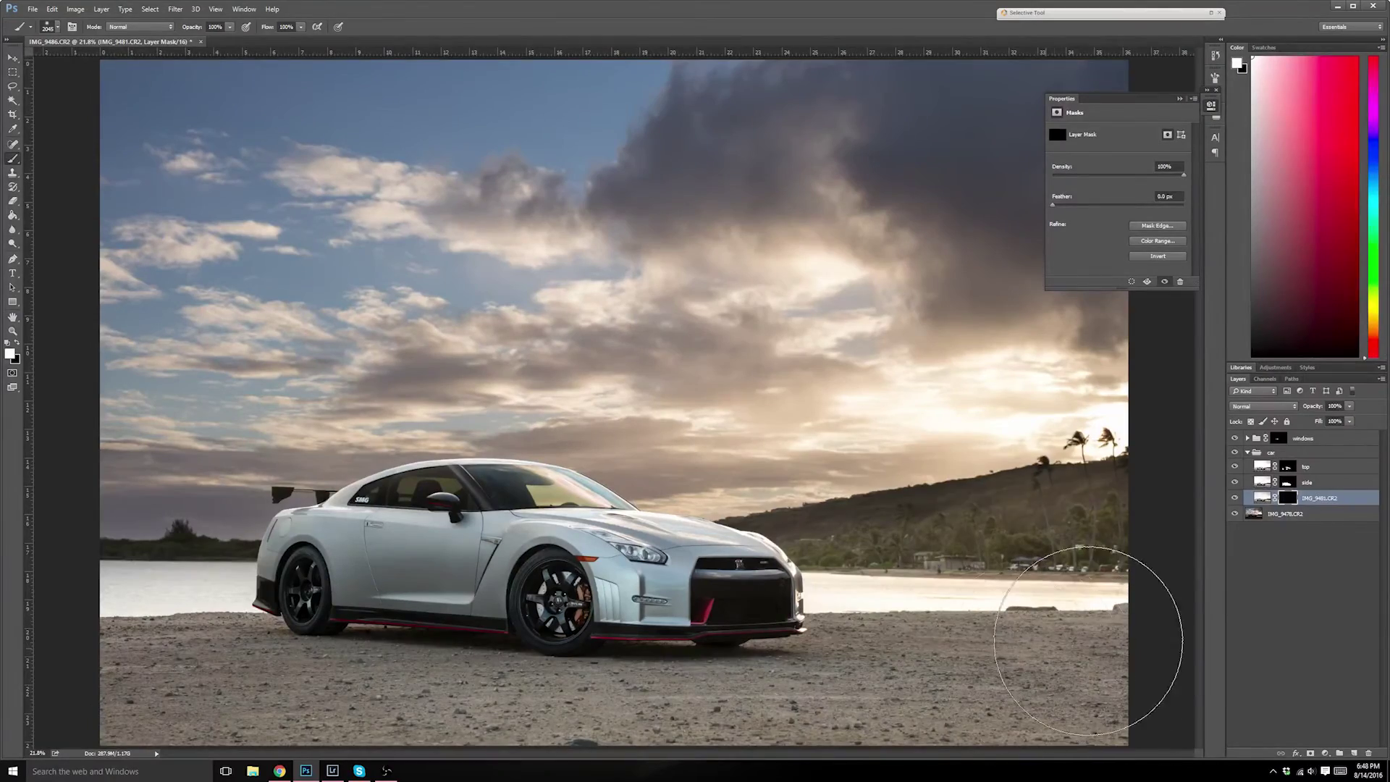
pyautogui.press('x')
pyautogui.moveTo(1030, 571); pyautogui.dragTo(840, 528)
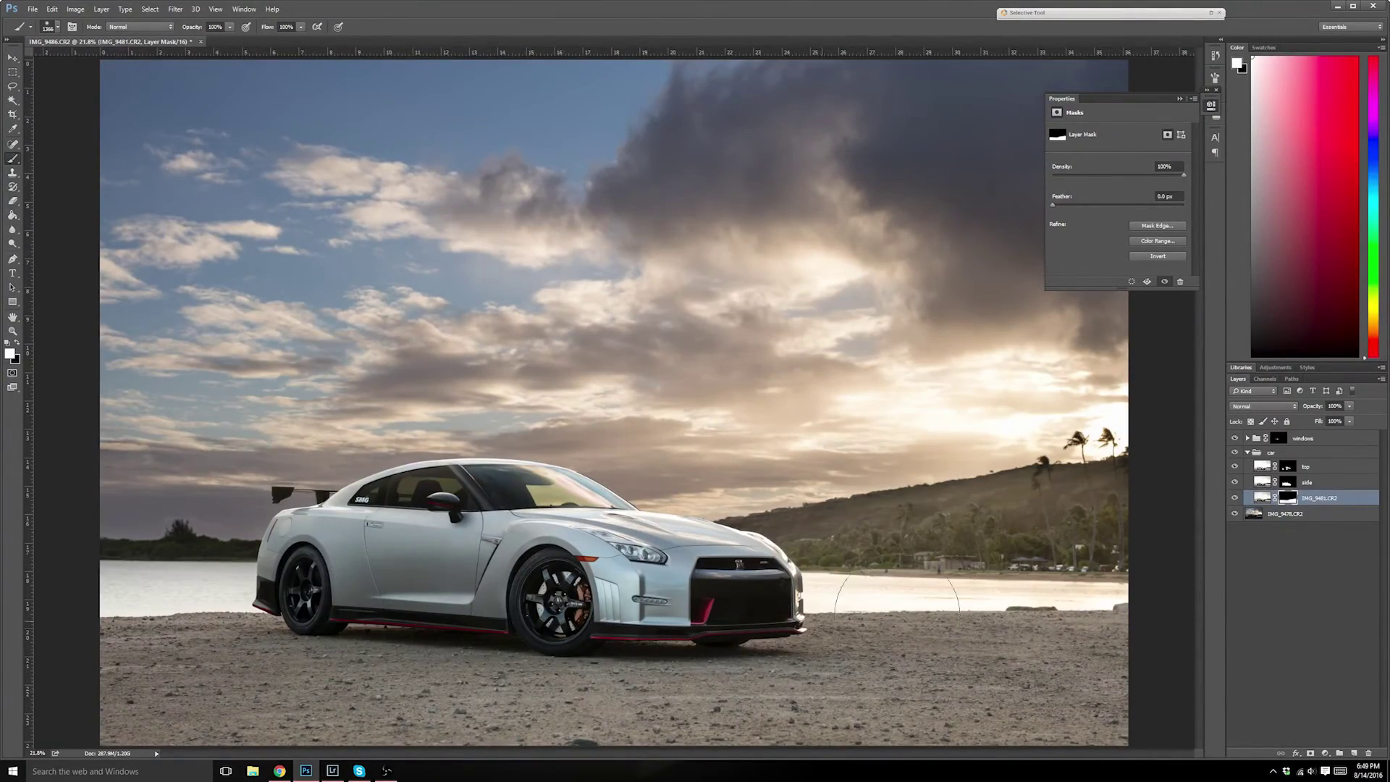
# - Refine the IMG_9481 mask along the hillside and palm trees, and compare the image with that layer hidden
pyautogui.scroll(3, 1061, 599)
pyautogui.moveTo(1086, 552); pyautogui.dragTo(1005, 552)
pyautogui.moveTo(1077, 470)
pyautogui.mouseDown()
pyautogui.moveTo(645, 553)
pyautogui.moveTo(1072, 478)
pyautogui.mouseUp()
pyautogui.scroll(-4, 1067, 487)
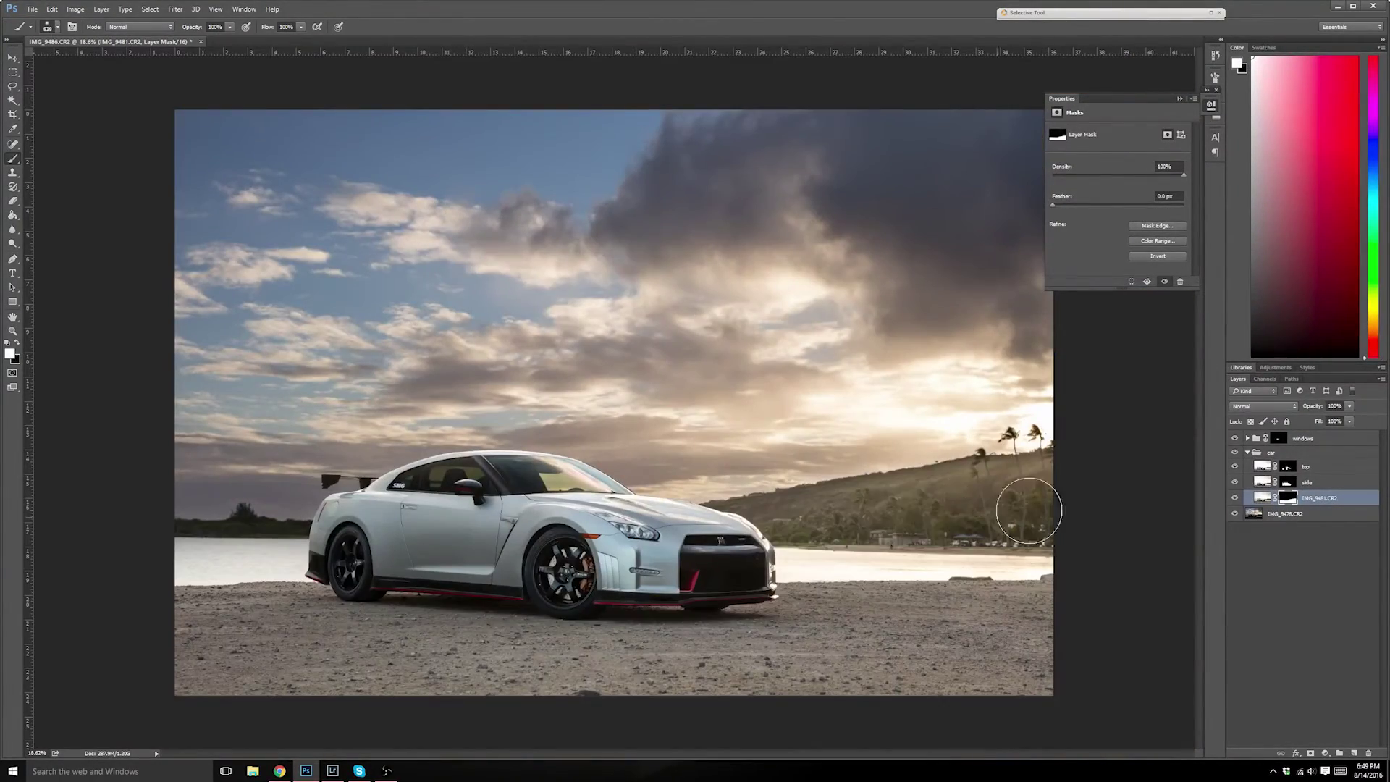
pyautogui.moveTo(822, 320)
pyautogui.mouseDown()
pyautogui.moveTo(850, 322)
pyautogui.moveTo(837, 202)
pyautogui.mouseUp()
pyautogui.press('x')
pyautogui.click(1234, 498)
pyautogui.click(1235, 497)
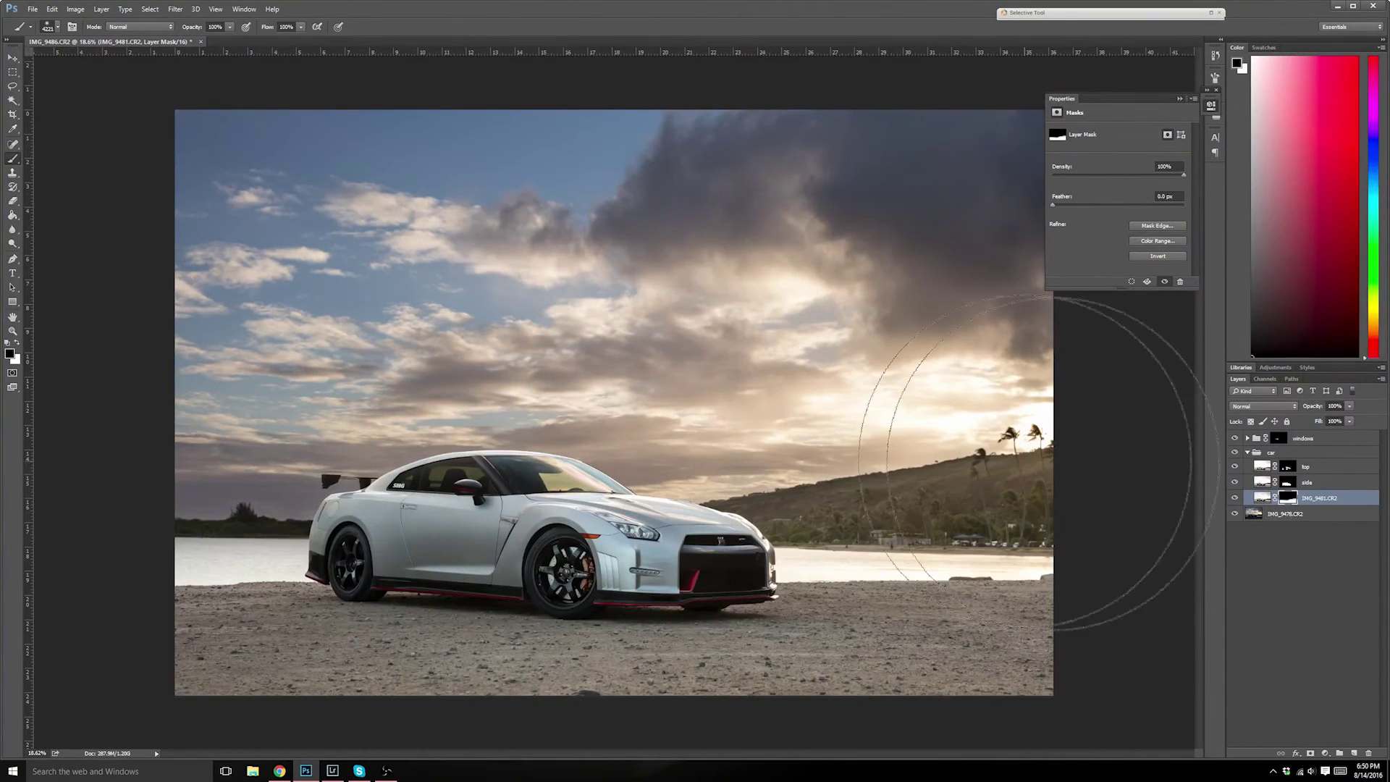
# - Group the IMG_9481 and IMG_9478 layers as bg and adjust the midpoint of a Curves layer inside it
pyautogui.moveTo(1348, 406); pyautogui.dragTo(1329, 423)
pyautogui.keyDown('shift'); pyautogui.click(1300, 513); pyautogui.keyUp('shift')
pyautogui.hotkey('ctrl', 'g')
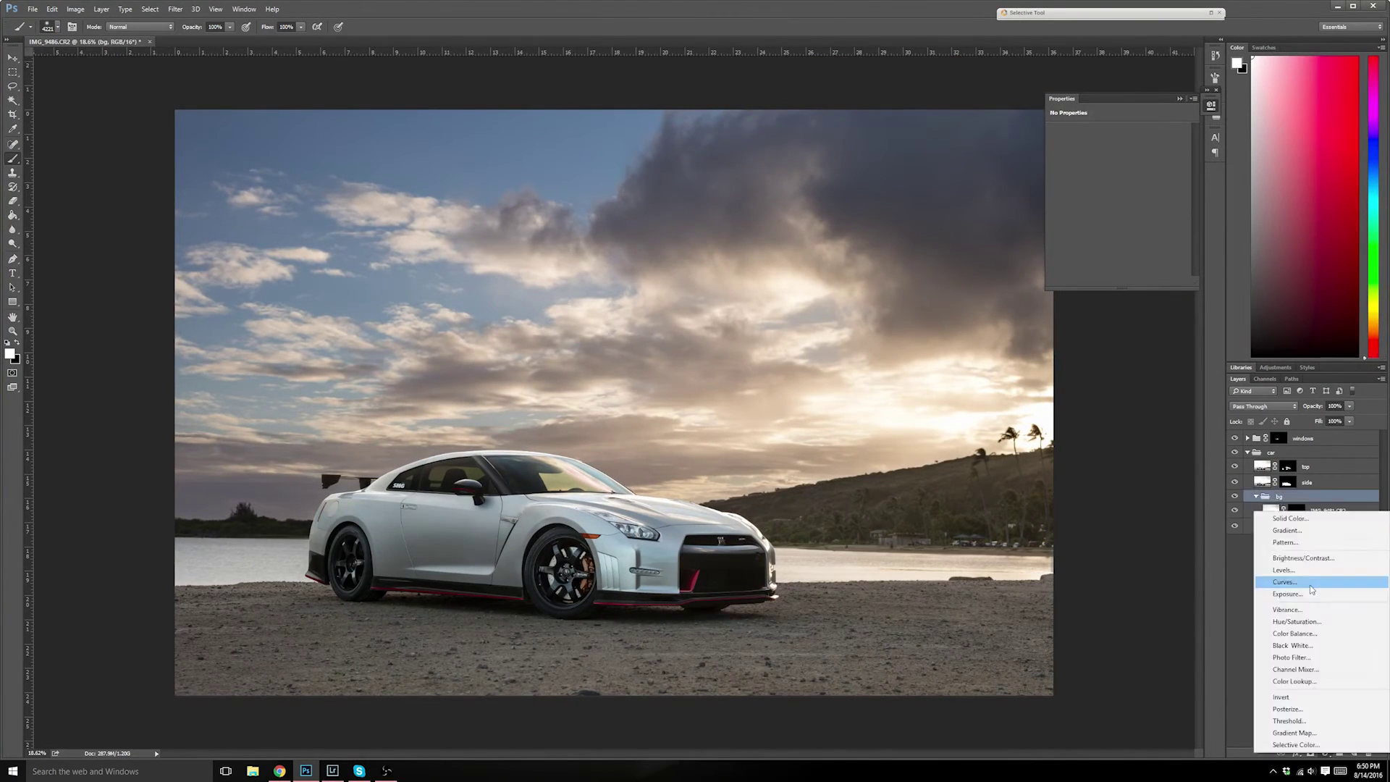
pyautogui.moveTo(1126, 196); pyautogui.dragTo(1130, 197)
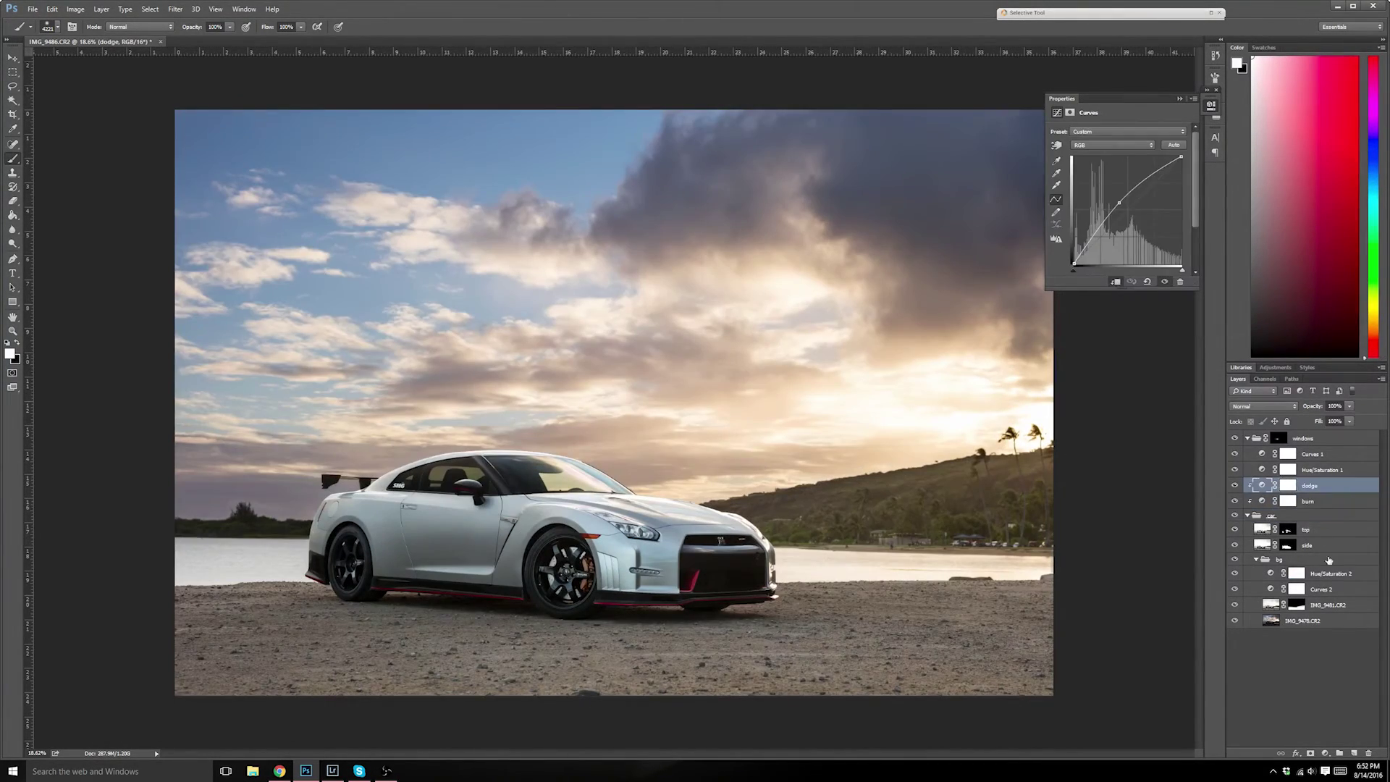
# - Move the bg group out of the car group and fill the burn and dodge layer masks with black
pyautogui.moveTo(1328, 560); pyautogui.dragTo(1325, 627)
pyautogui.click(1288, 501)
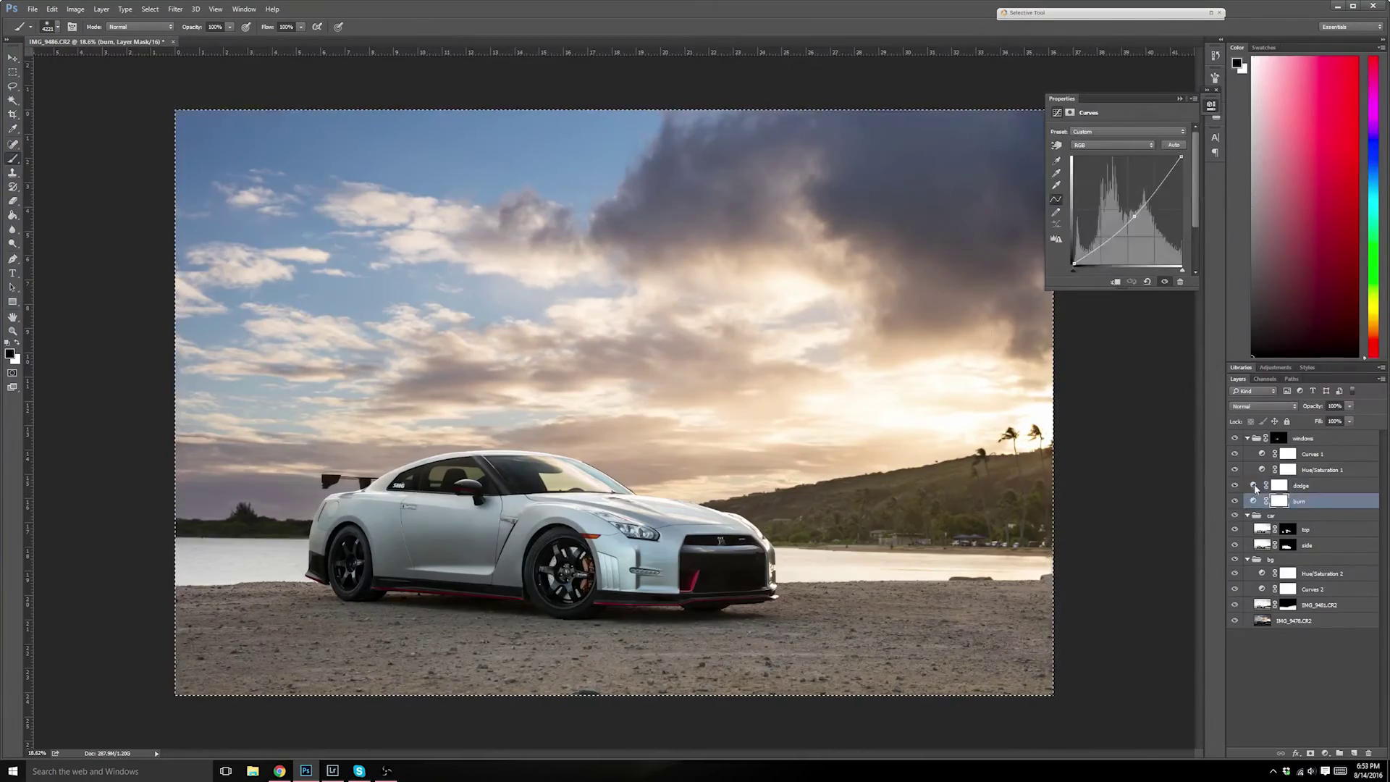
pyautogui.click(1234, 485)
pyautogui.click(1288, 486)
pyautogui.hotkey('ctrl', 'a')
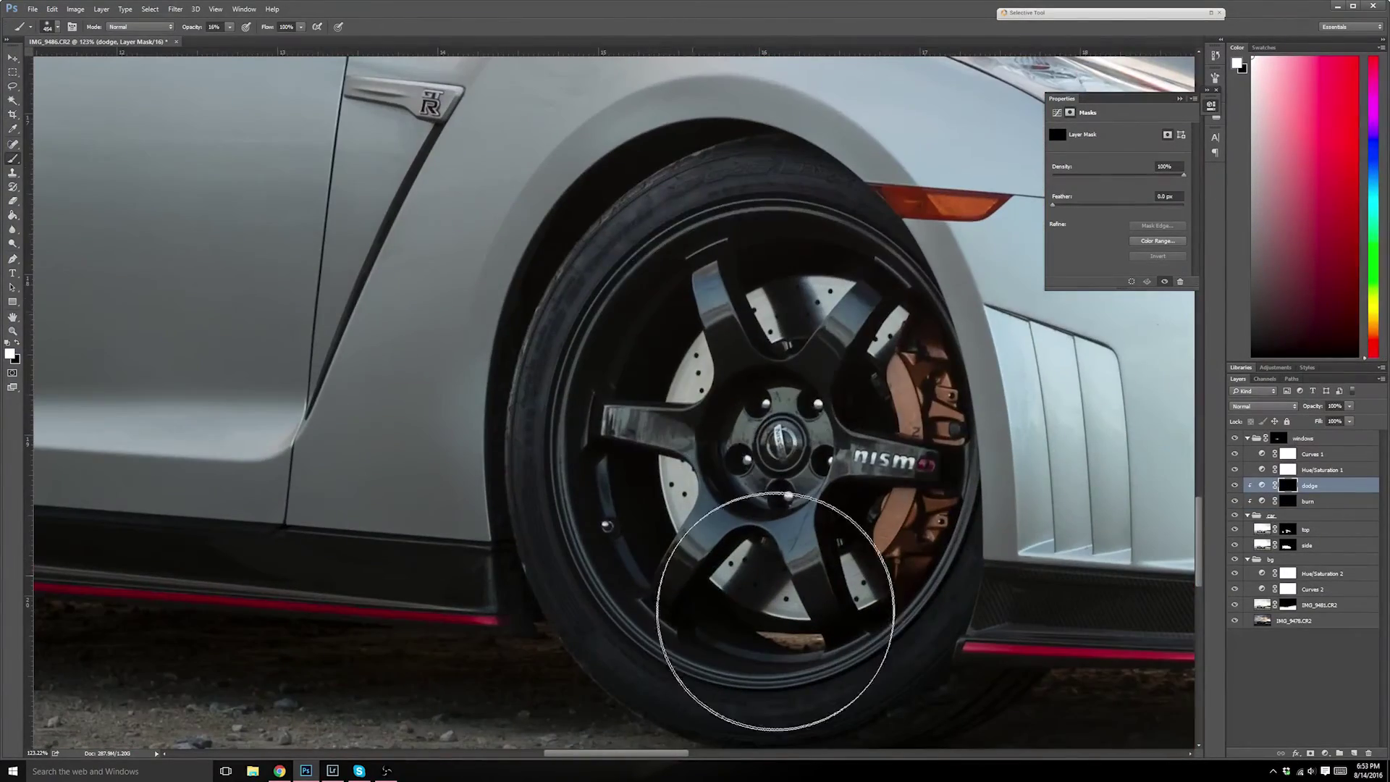
# - Paint low-opacity white on the dodge mask over the front wheel and along the car's side skirt
pyautogui.moveTo(775, 612)
pyautogui.mouseDown()
pyautogui.moveTo(745, 299)
pyautogui.moveTo(652, 346)
pyautogui.moveTo(630, 483)
pyautogui.moveTo(650, 468)
pyautogui.moveTo(677, 568)
pyautogui.moveTo(783, 564)
pyautogui.moveTo(802, 600)
pyautogui.moveTo(832, 471)
pyautogui.moveTo(781, 265)
pyautogui.moveTo(682, 289)
pyautogui.moveTo(712, 299)
pyautogui.moveTo(671, 530)
pyautogui.moveTo(740, 495)
pyautogui.moveTo(819, 603)
pyautogui.moveTo(829, 450)
pyautogui.moveTo(795, 339)
pyautogui.moveTo(748, 313)
pyautogui.mouseUp()
pyautogui.moveTo(579, 583); pyautogui.dragTo(902, 572)
pyautogui.moveTo(1039, 621)
pyautogui.mouseDown()
pyautogui.moveTo(992, 598)
pyautogui.moveTo(653, 563)
pyautogui.mouseUp()
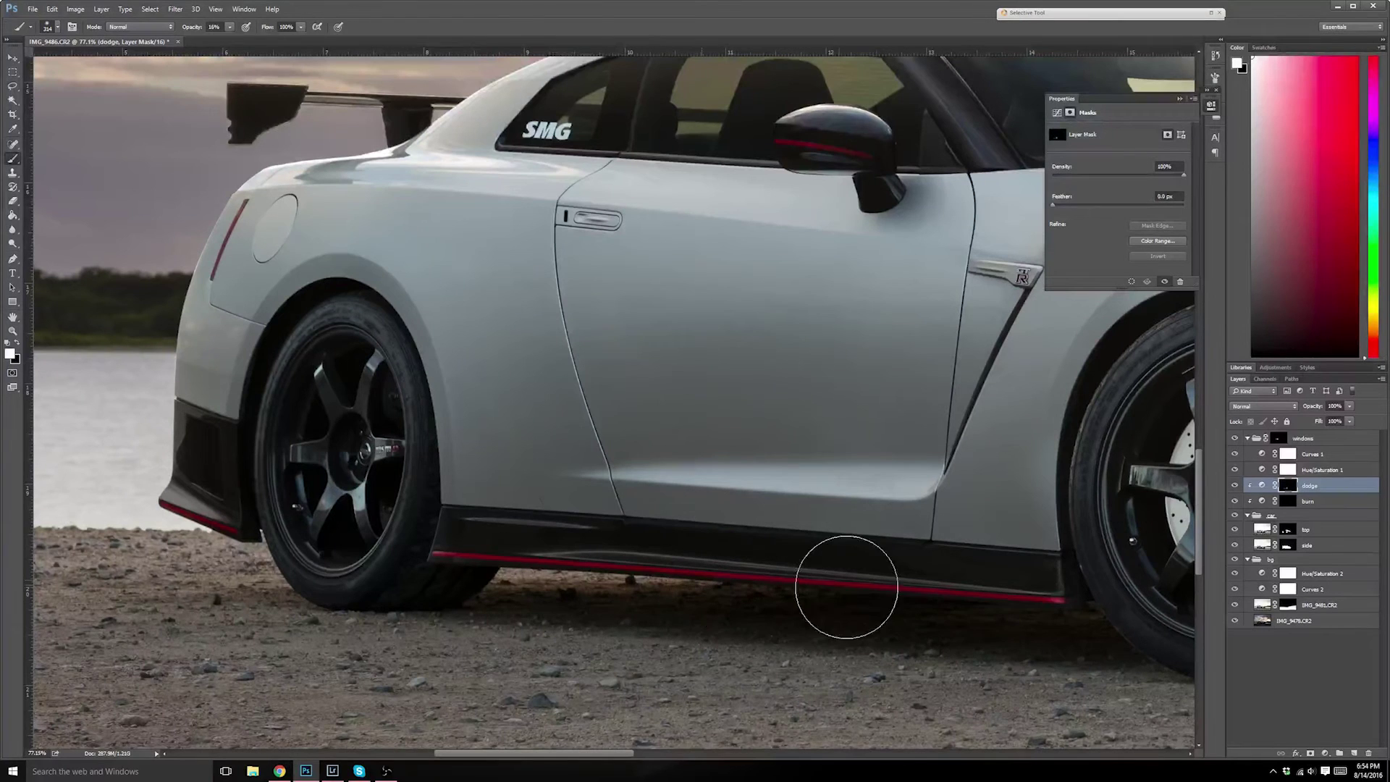
pyautogui.moveTo(1033, 604); pyautogui.dragTo(603, 580)
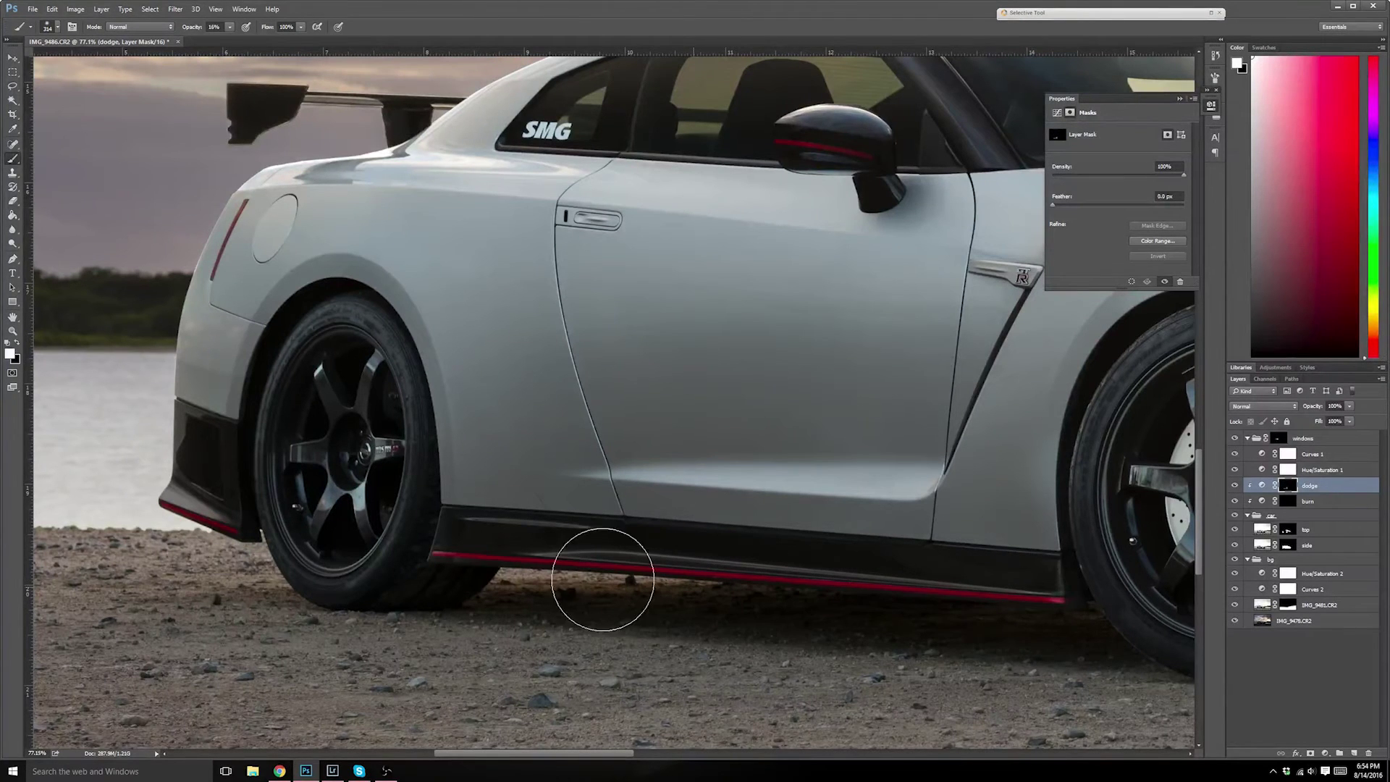
pyautogui.keyDown('alt'); pyautogui.rightClick(483, 572); pyautogui.keyUp('alt')
# - Compare the wheels and side skirt with and without the dodge layer
pyautogui.click(1234, 486)
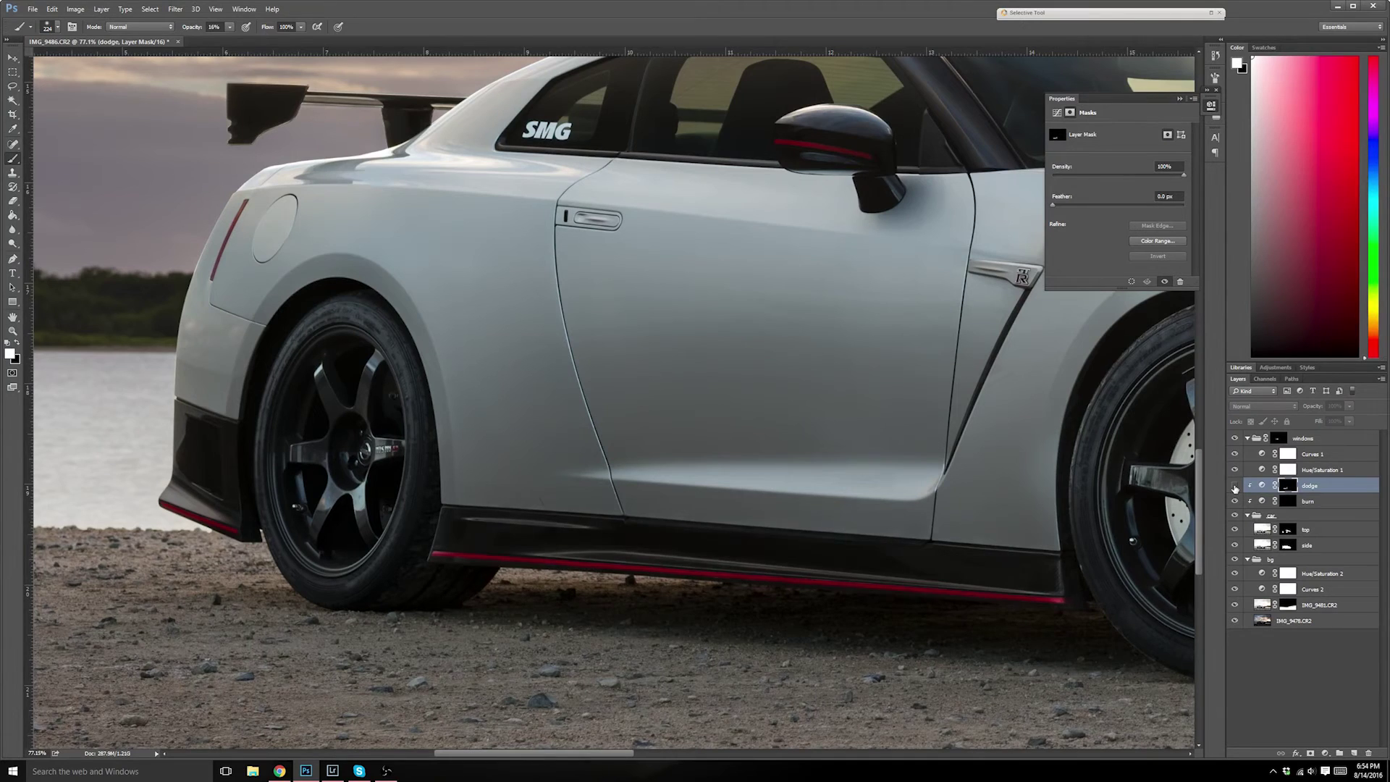
pyautogui.click(1234, 485)
pyautogui.click(1235, 486)
pyautogui.click(1235, 487)
pyautogui.click(1235, 487)
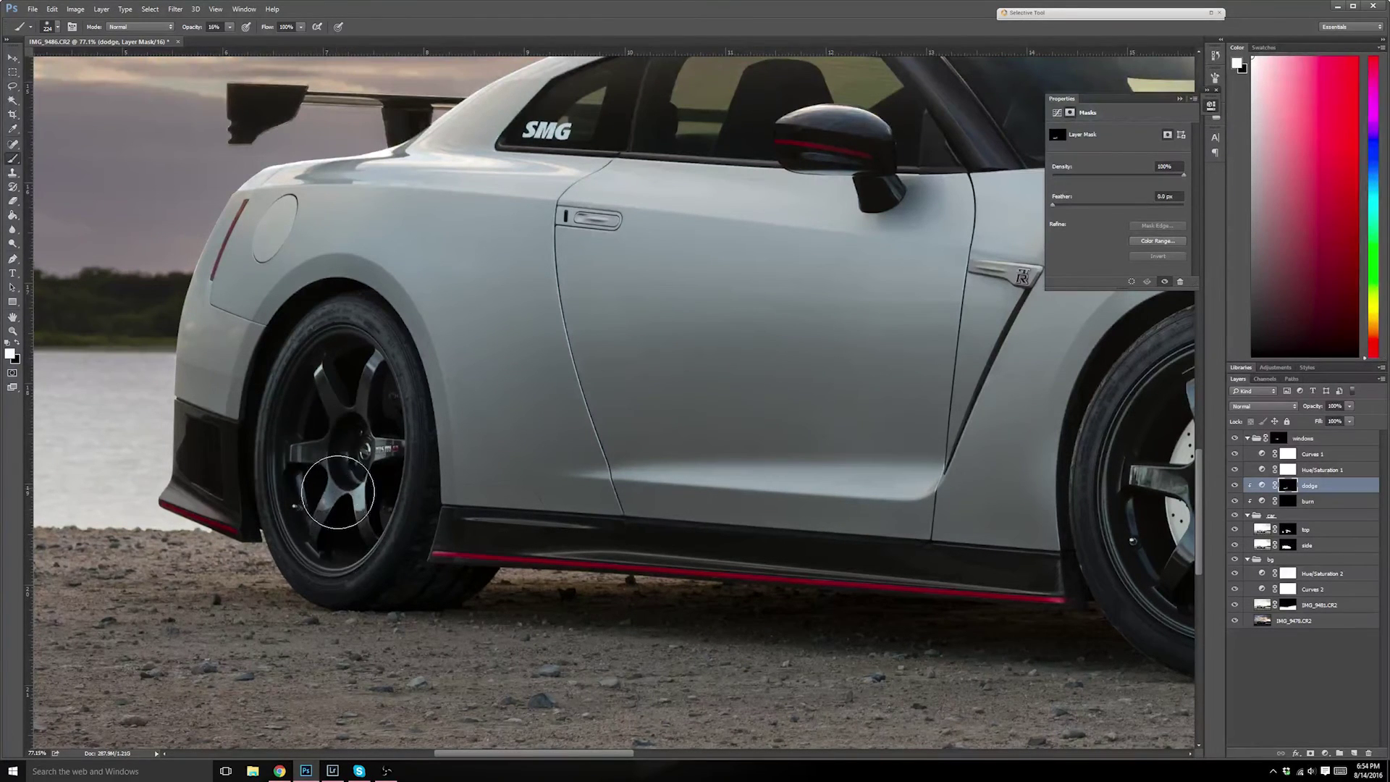
# - Brighten the rear wheel and the front bumper's grille area with low-opacity white on the dodge mask
pyautogui.moveTo(337, 488); pyautogui.dragTo(494, 488)
pyautogui.scroll(5, 481, 493)
pyautogui.press('[')
pyautogui.press('[')
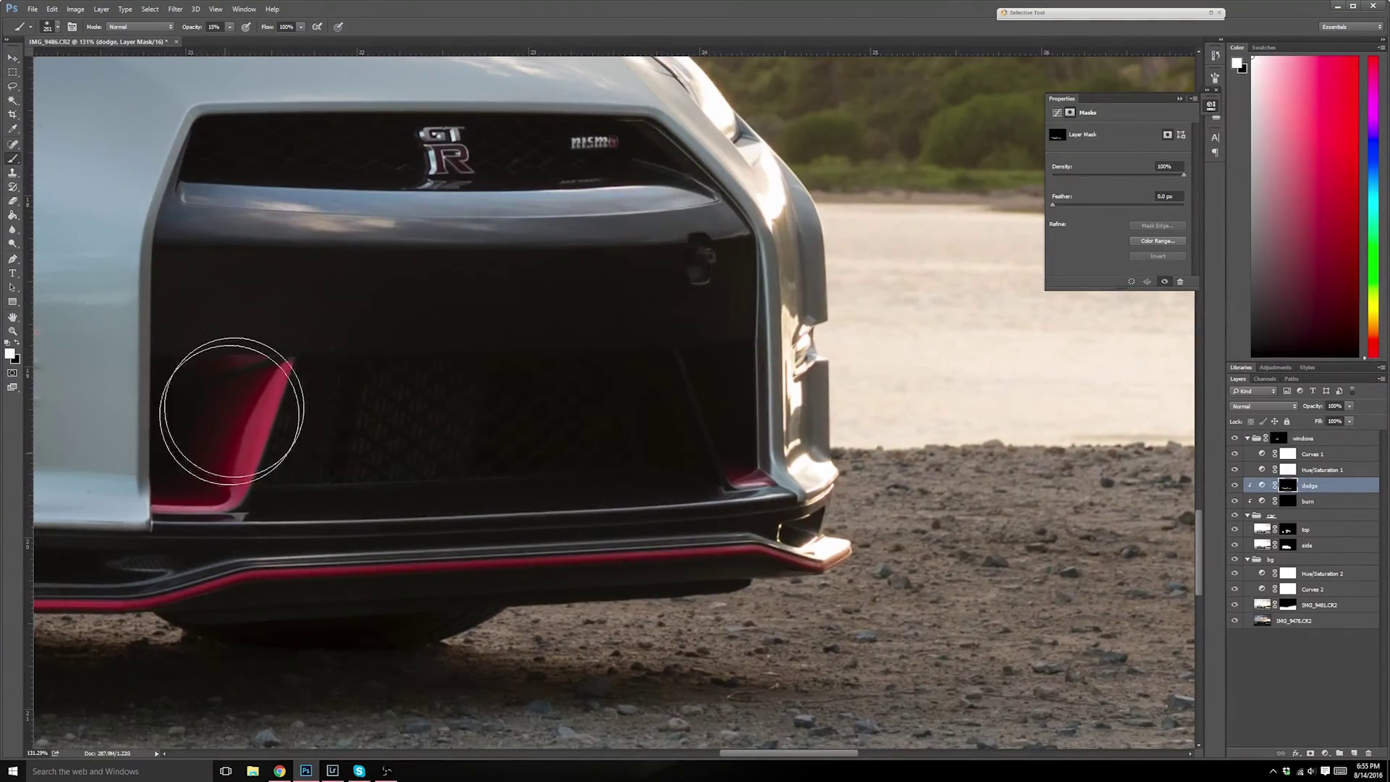
pyautogui.moveTo(232, 411)
pyautogui.mouseDown()
pyautogui.moveTo(416, 456)
pyautogui.moveTo(658, 437)
pyautogui.moveTo(437, 238)
pyautogui.moveTo(593, 300)
pyautogui.mouseUp()
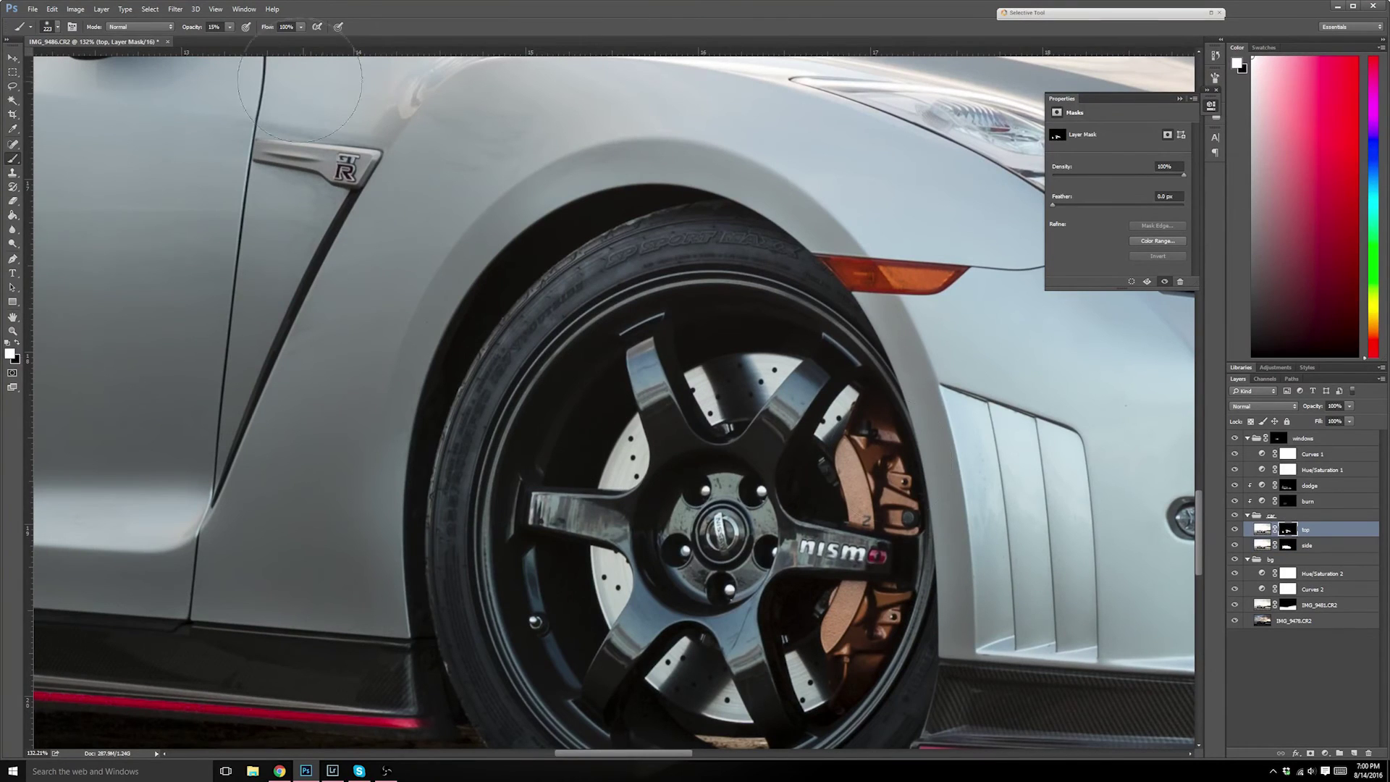
# - Paint black at 100% opacity on the top layer's mask over the front wheel's spokes
pyautogui.press('0')
pyautogui.press('x')
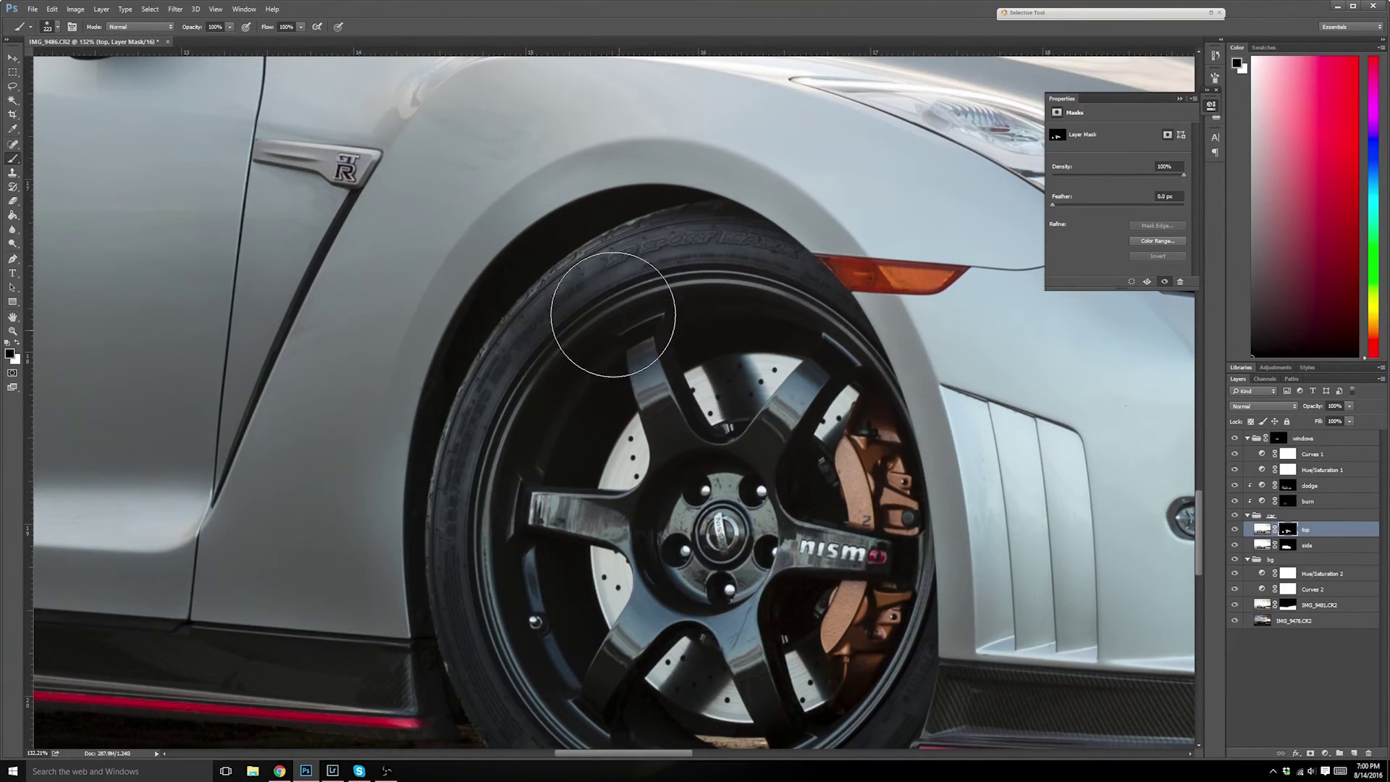
pyautogui.moveTo(613, 315)
pyautogui.mouseDown()
pyautogui.moveTo(644, 313)
pyautogui.moveTo(720, 514)
pyautogui.moveTo(597, 503)
pyautogui.mouseUp()
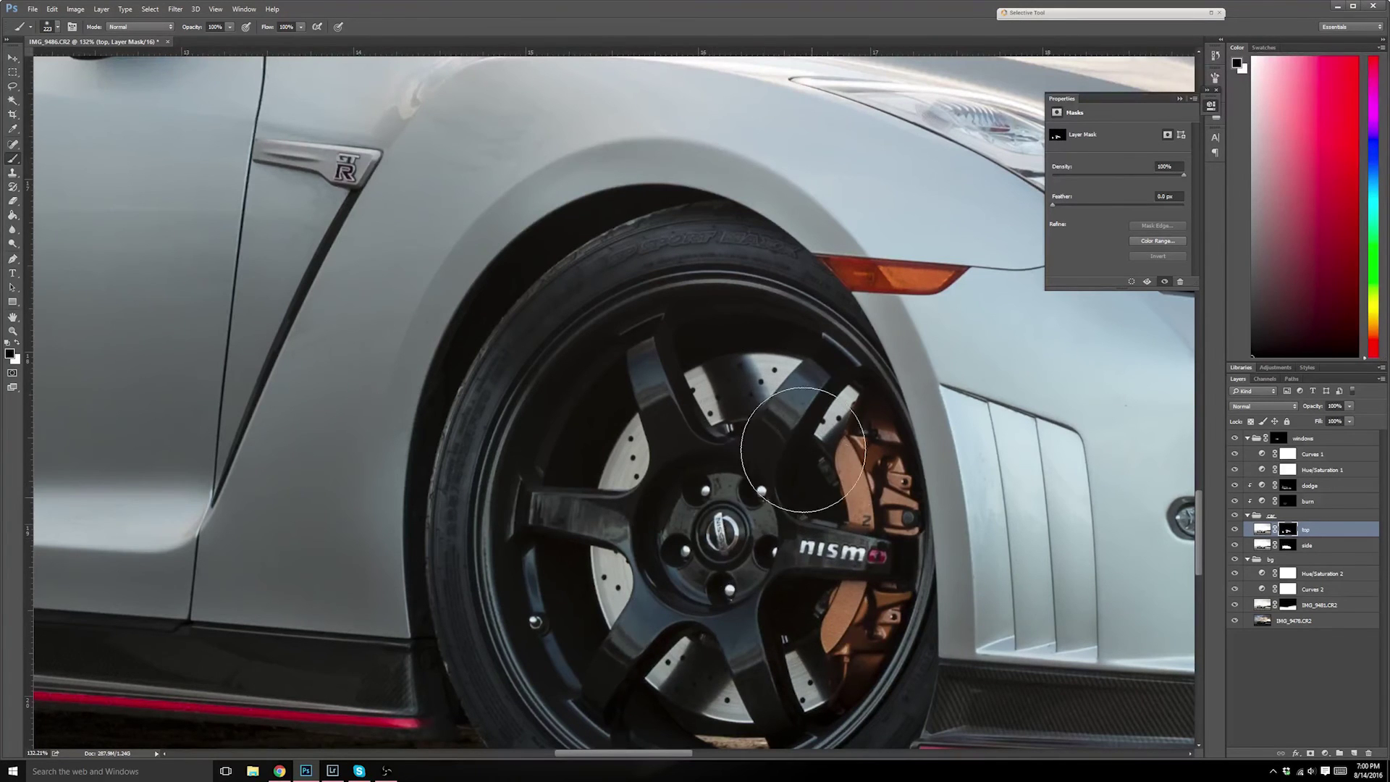
pyautogui.scroll(-5, 803, 449)
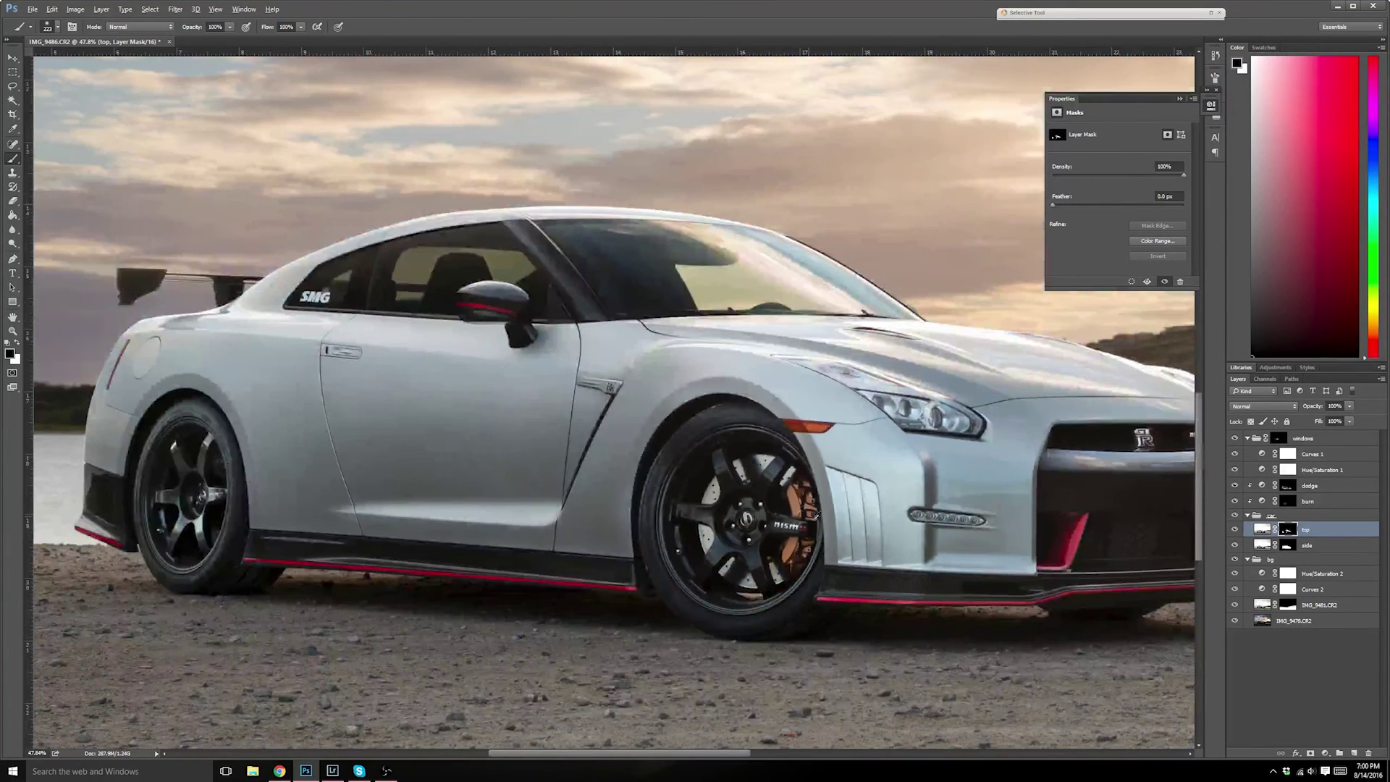
pyautogui.scroll(6, 738, 520)
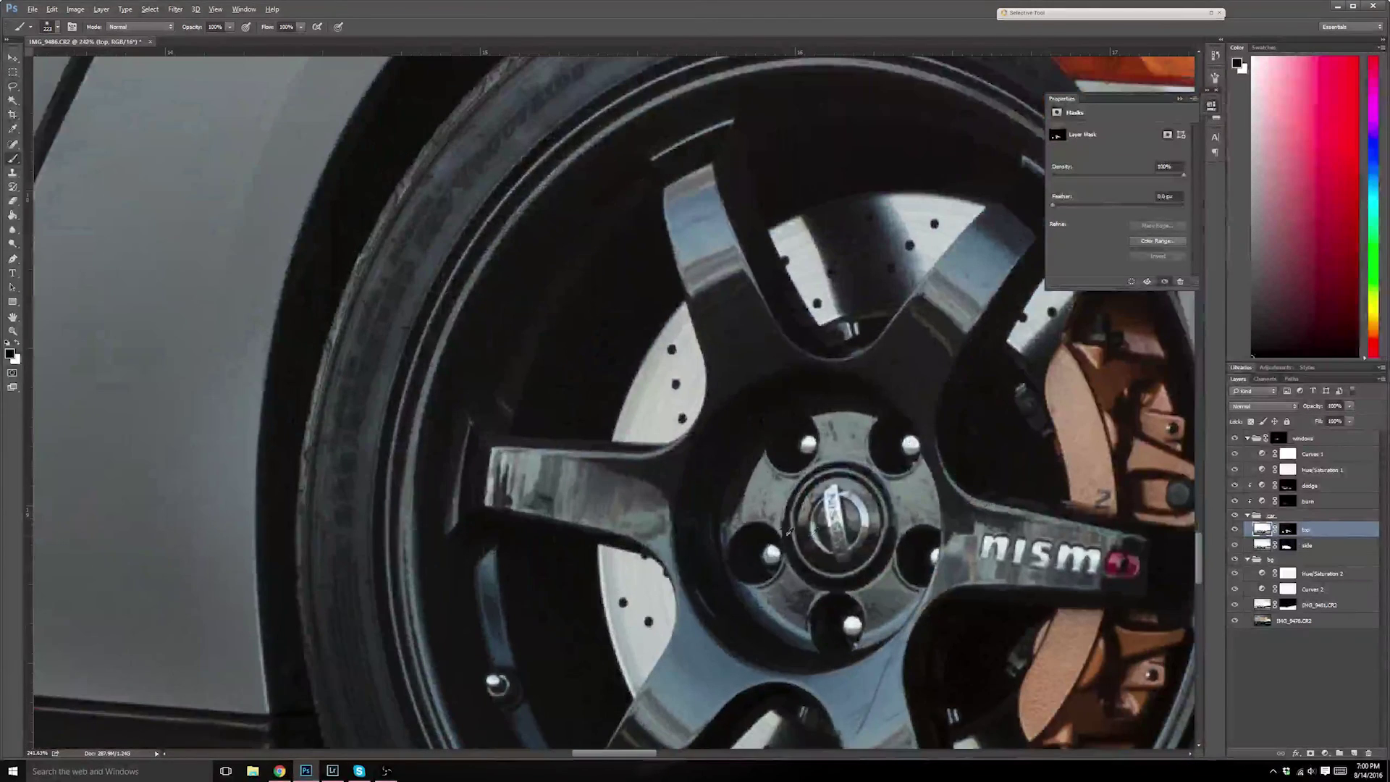
pyautogui.moveTo(822, 529)
pyautogui.mouseDown()
pyautogui.moveTo(750, 512)
pyautogui.moveTo(766, 509)
pyautogui.mouseUp()
pyautogui.scroll(-3, 766, 509)
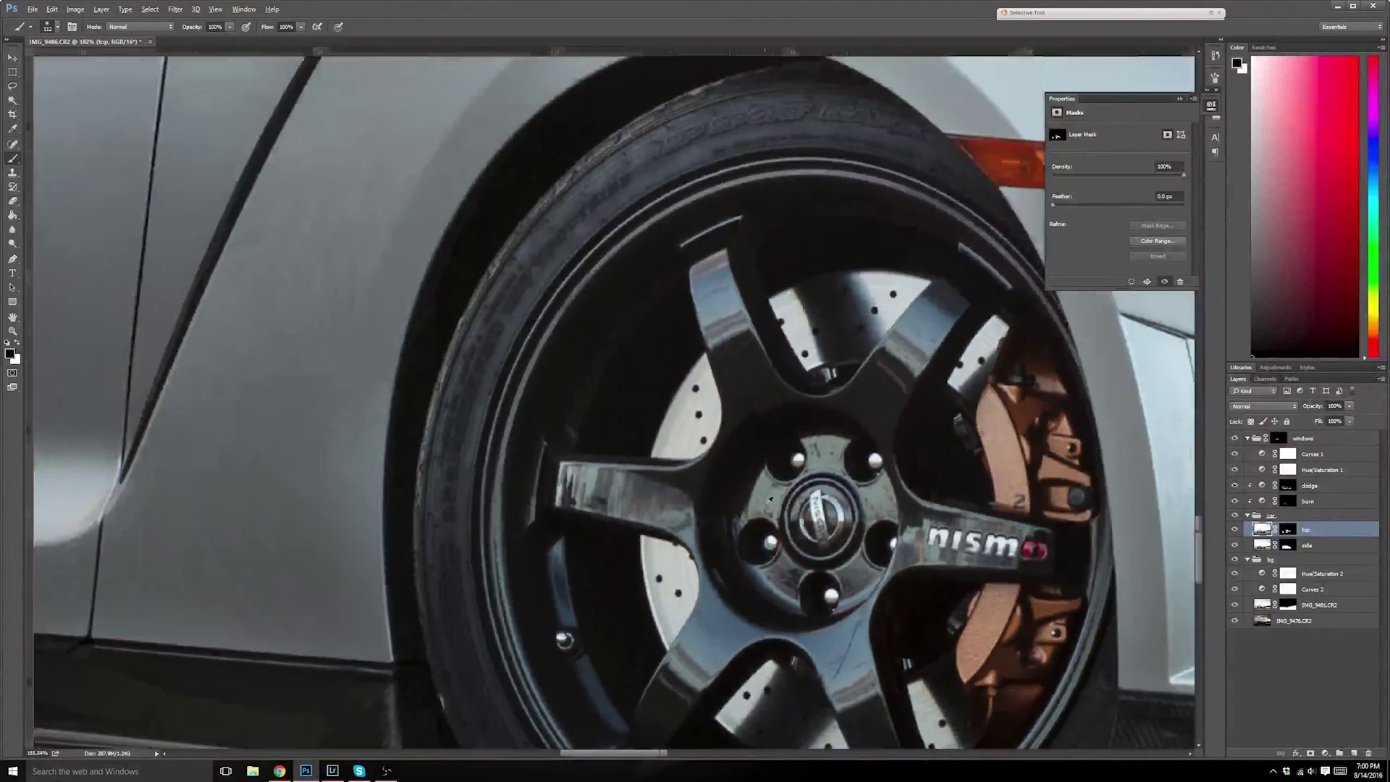
pyautogui.moveTo(794, 555)
pyautogui.mouseDown()
pyautogui.moveTo(713, 468)
pyautogui.moveTo(744, 487)
pyautogui.moveTo(701, 564)
pyautogui.moveTo(718, 573)
pyautogui.moveTo(778, 449)
pyautogui.moveTo(779, 523)
pyautogui.mouseUp()
pyautogui.hotkey('ctrl', 'z')
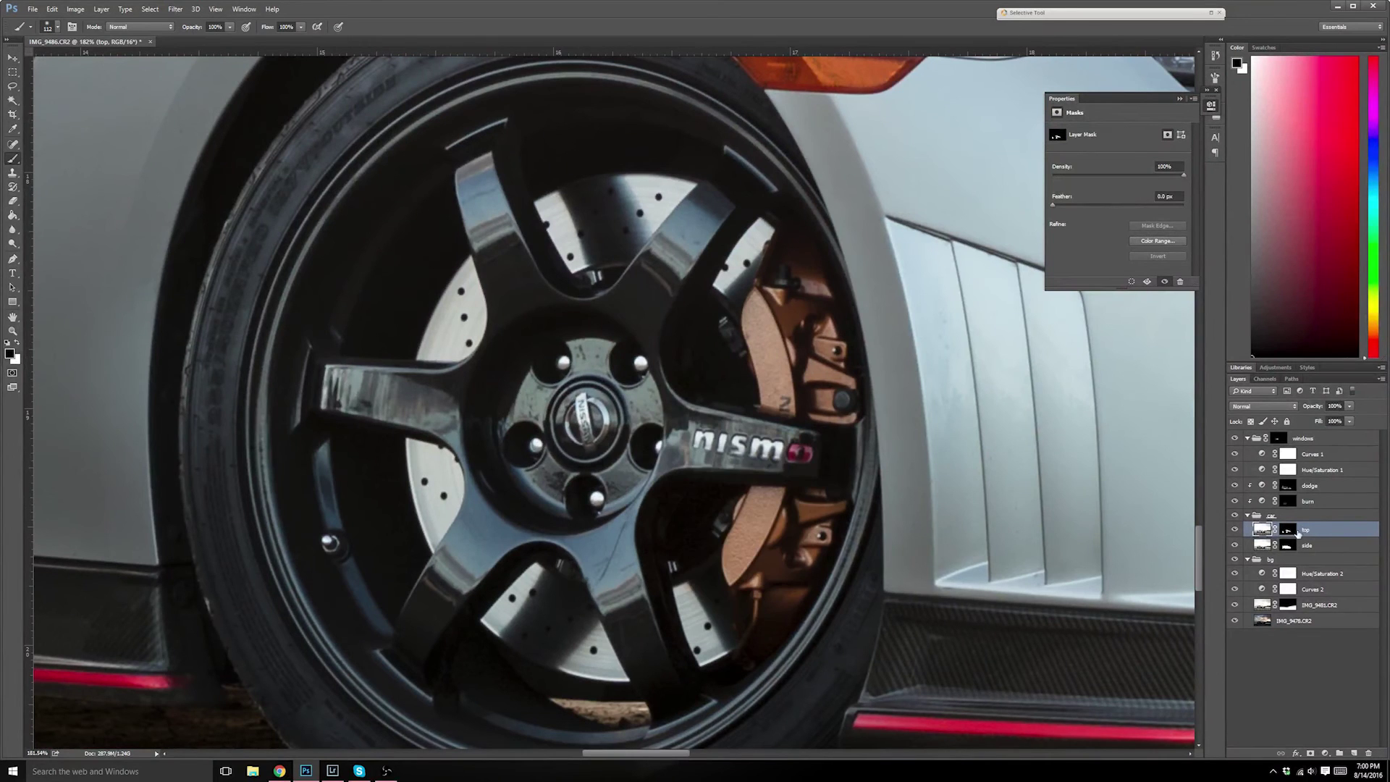
# - Target the top layer's mask again and paint black over the front wheel's hub, spokes and rim
pyautogui.click(1290, 530)
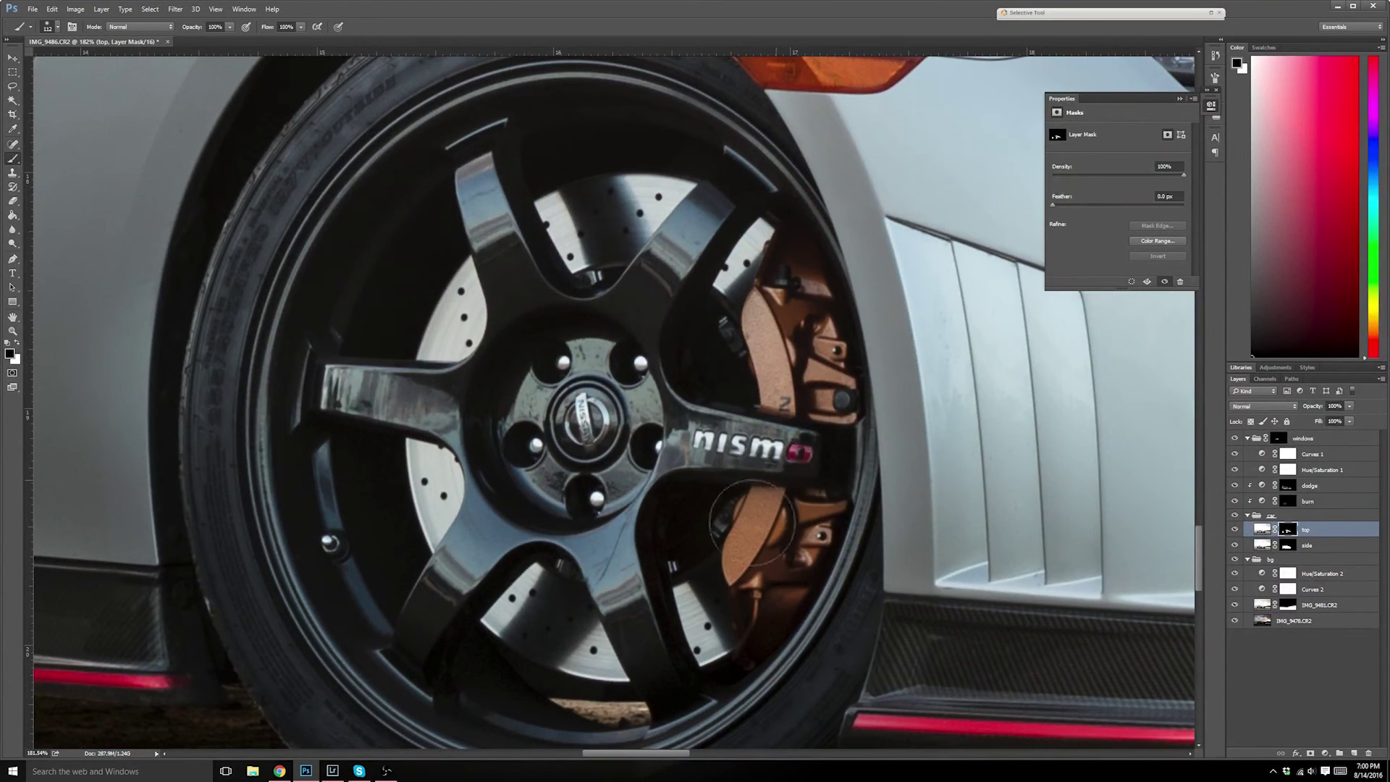
pyautogui.moveTo(655, 435)
pyautogui.mouseDown()
pyautogui.moveTo(680, 218)
pyautogui.moveTo(500, 224)
pyautogui.moveTo(463, 550)
pyautogui.moveTo(631, 262)
pyautogui.mouseUp()
pyautogui.moveTo(304, 411); pyautogui.dragTo(442, 716)
pyautogui.moveTo(441, 715); pyautogui.dragTo(492, 485)
# - Paint black on the top layer's mask over the rear wheel, redoing the last stroke at 52% opacity
pyautogui.scroll(-5, 492, 485)
pyautogui.scroll(5, 316, 180)
pyautogui.keyDown('alt'); pyautogui.rightClick(317, 181); pyautogui.keyUp('alt')
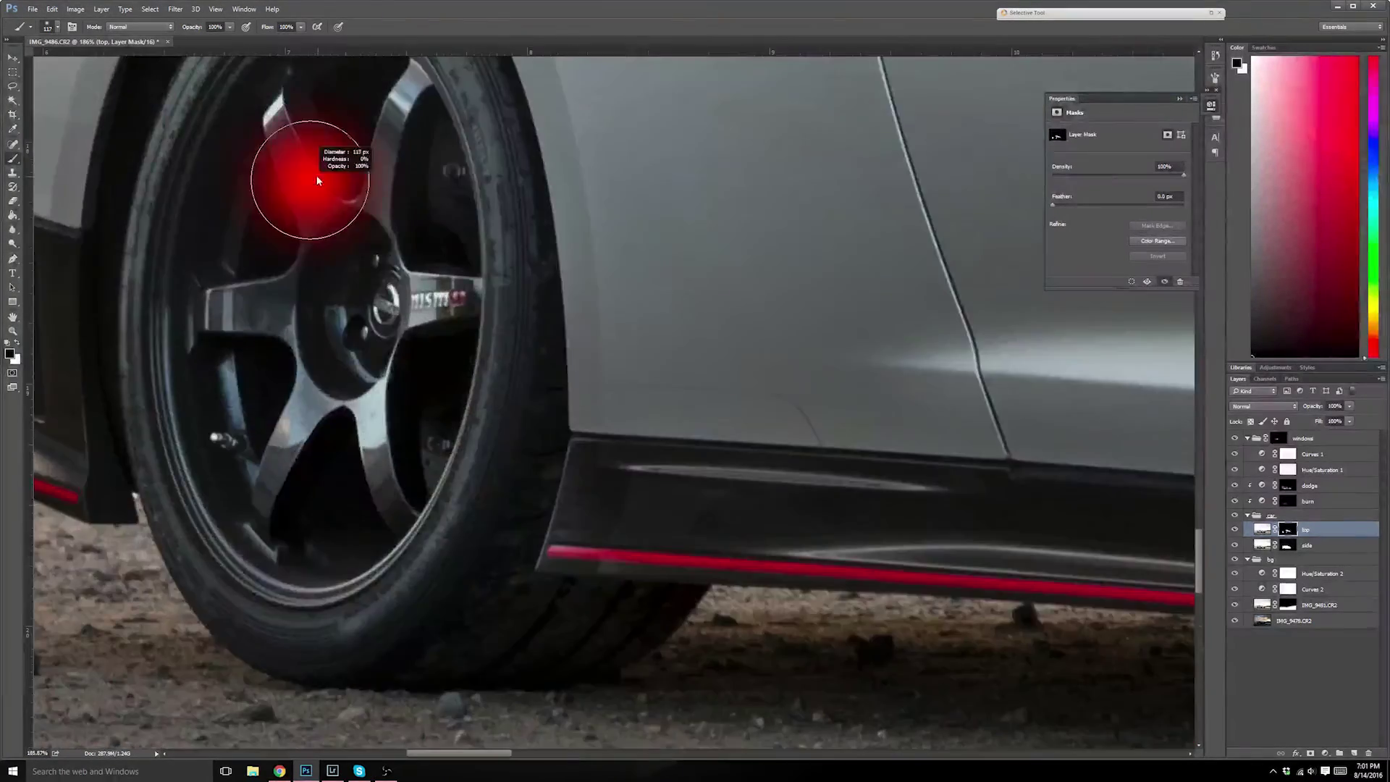
pyautogui.moveTo(316, 180); pyautogui.dragTo(564, 272)
pyautogui.moveTo(652, 189); pyautogui.dragTo(476, 416)
pyautogui.hotkey('ctrl', 'z')
pyautogui.press('5')
pyautogui.press('2')
pyautogui.moveTo(610, 211)
pyautogui.mouseDown()
pyautogui.moveTo(496, 543)
pyautogui.moveTo(645, 193)
pyautogui.moveTo(544, 422)
pyautogui.mouseUp()
pyautogui.scroll(-5, 852, 459)
pyautogui.hotkey('ctrl', '0')
# - Target the burn layer's mask and set up a larger white brush with reduced opacity
pyautogui.click(1287, 501)
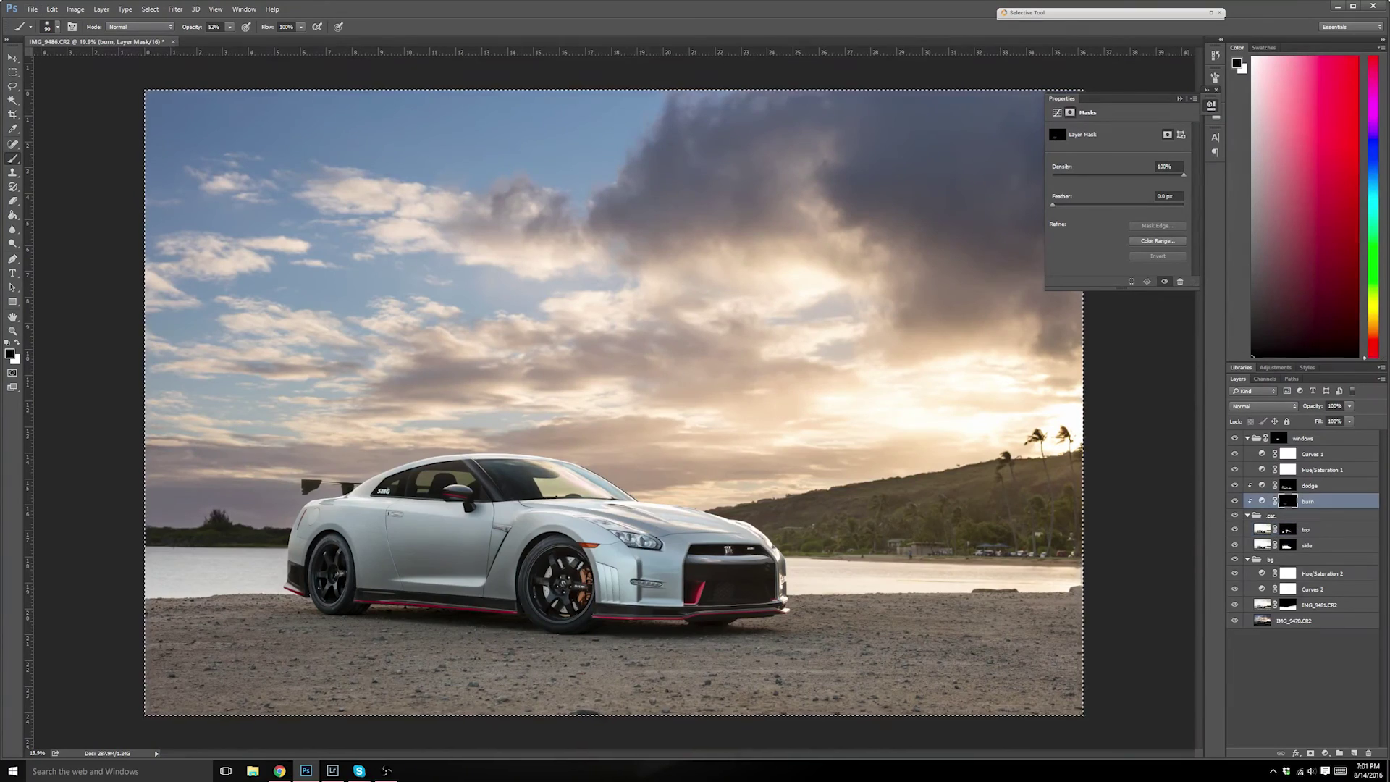
pyautogui.click(230, 27)
pyautogui.click(215, 39)
pyautogui.keyDown('alt'); pyautogui.rightClick(532, 401); pyautogui.keyUp('alt')
pyautogui.press('x')
pyautogui.scroll(1, 614, 403)
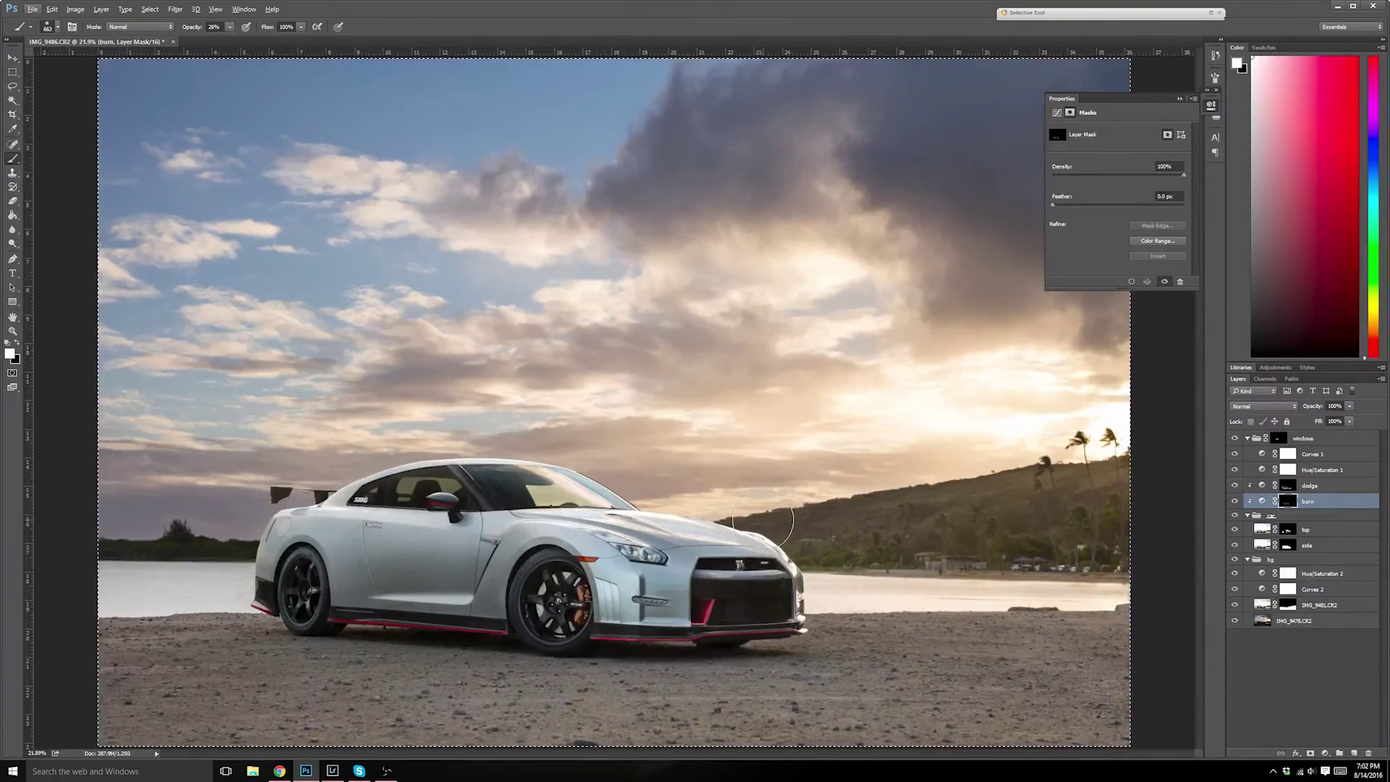
# - Lower the opacity of the IMG_9481 foreground layer to about 83%
pyautogui.click(1262, 454)
pyautogui.scroll(-1, 948, 466)
pyautogui.click(1265, 679)
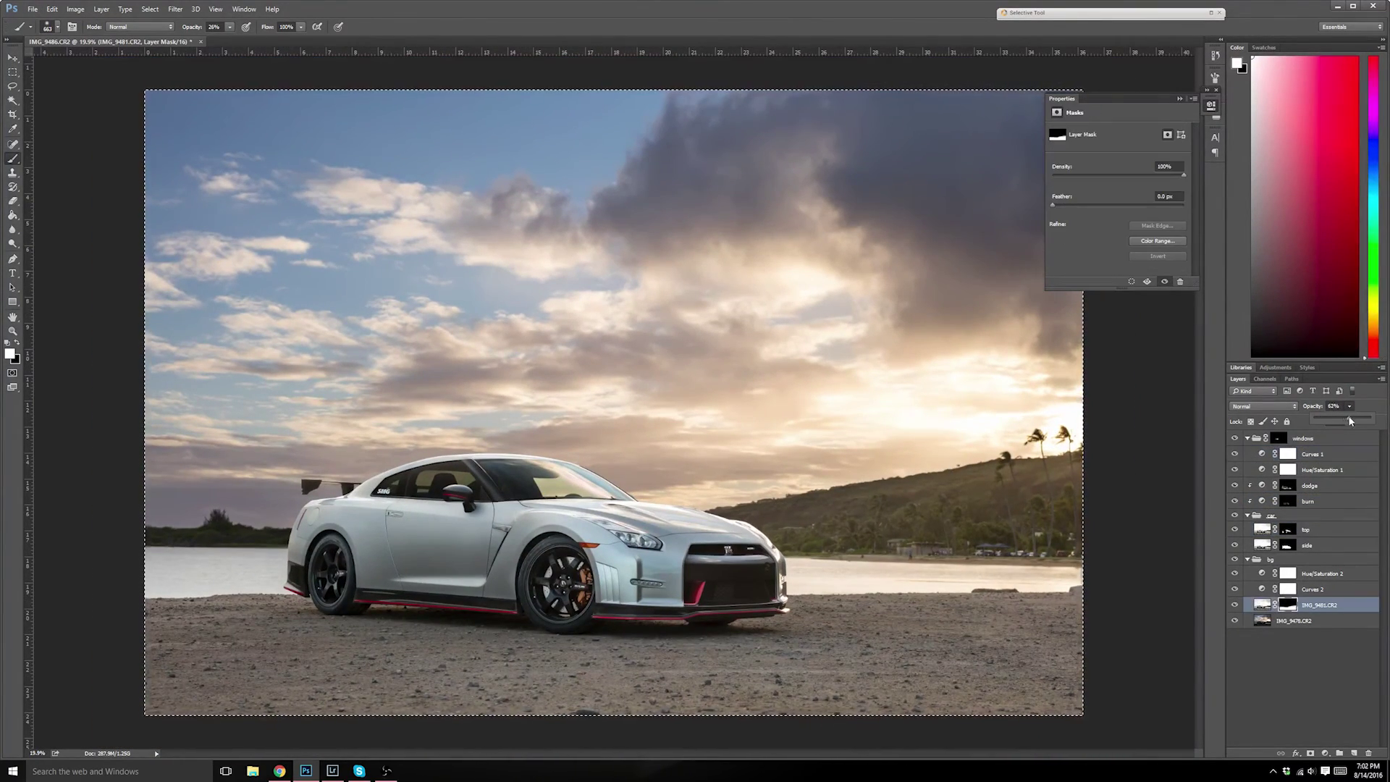